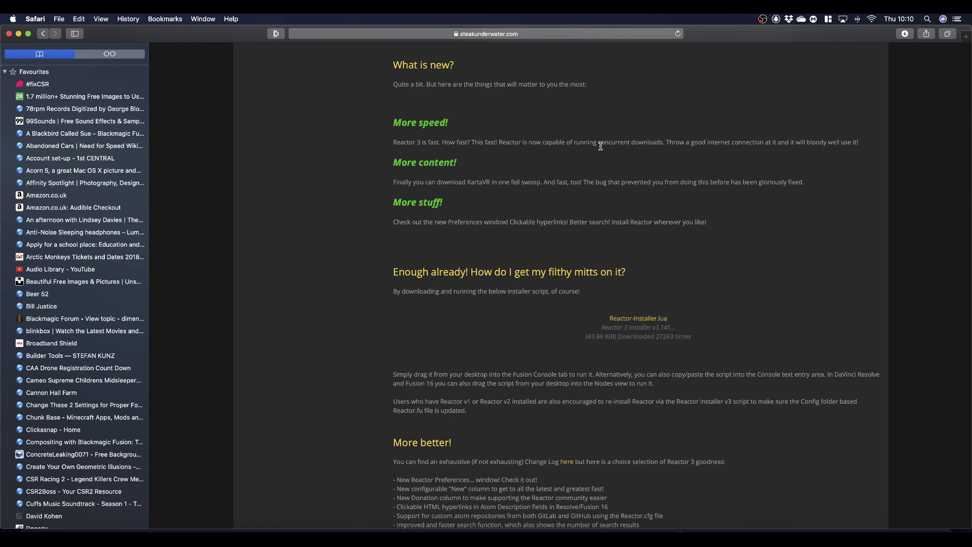
Review the Reactor 3 release announcement, including its installer script and list of new features
scroll(600, 142, "up", 15)
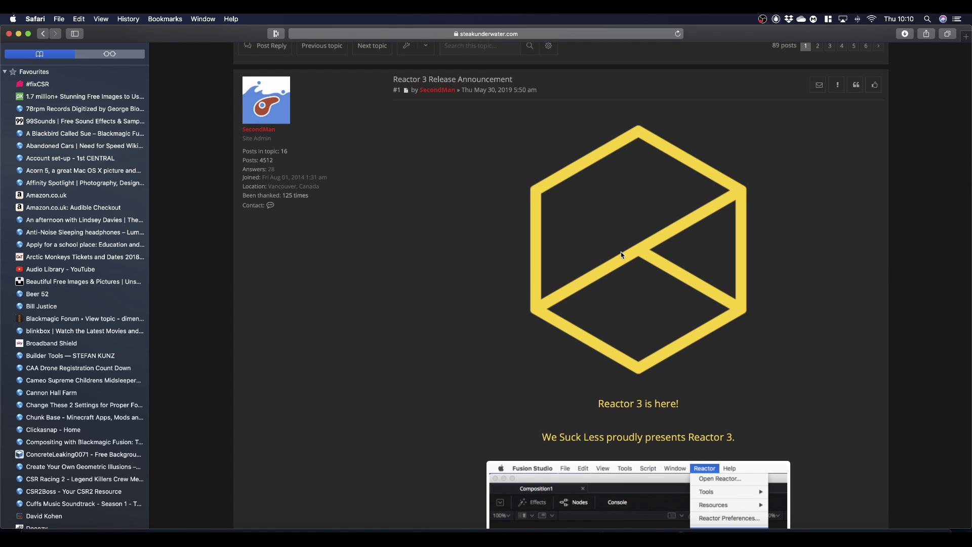
scroll(621, 251, "down", 20)
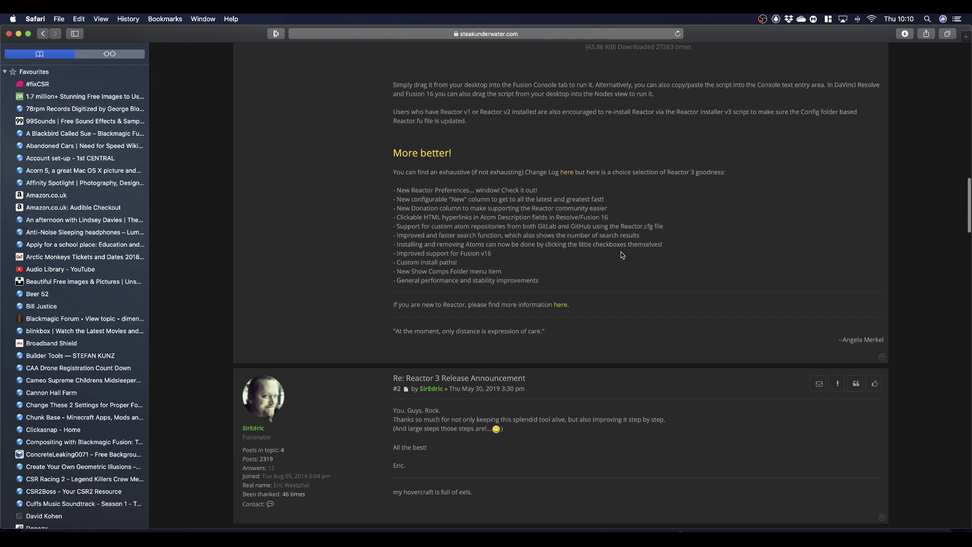
scroll(621, 252, "up", 20)
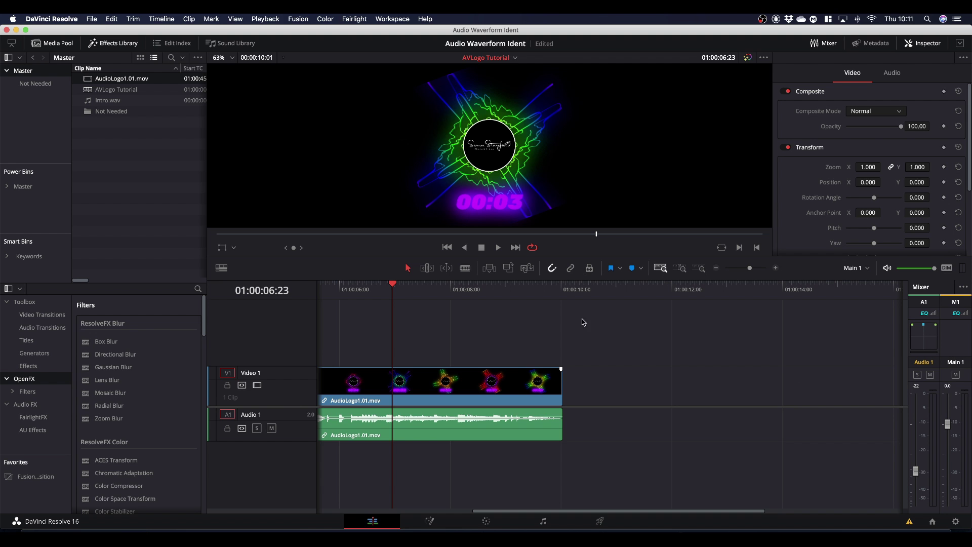
Switch to DaVinci Resolve and add a Fusion Composition effect to Video 1, after the AudioLogo1.01.mov clip
left_click_drag(393, 286, 652, 301)
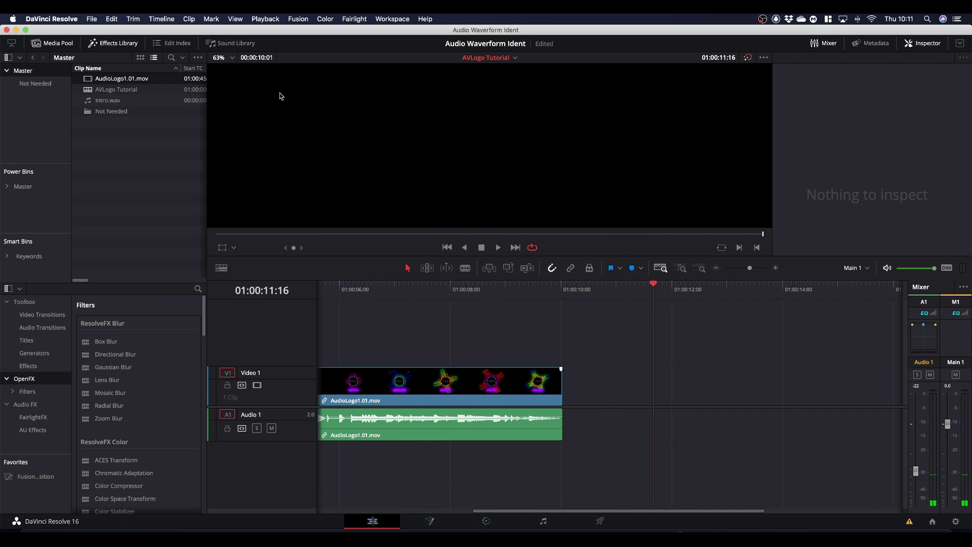
left_click(112, 43)
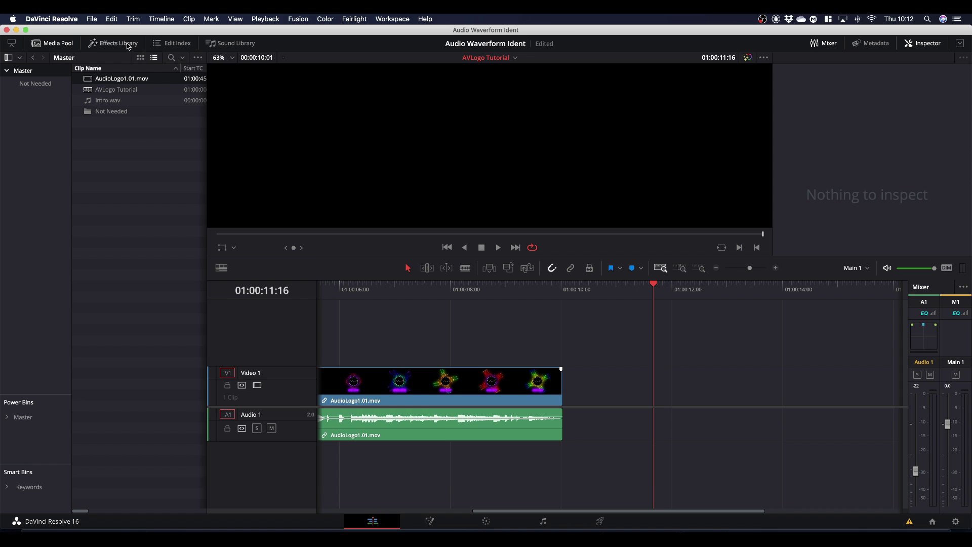
left_click(113, 43)
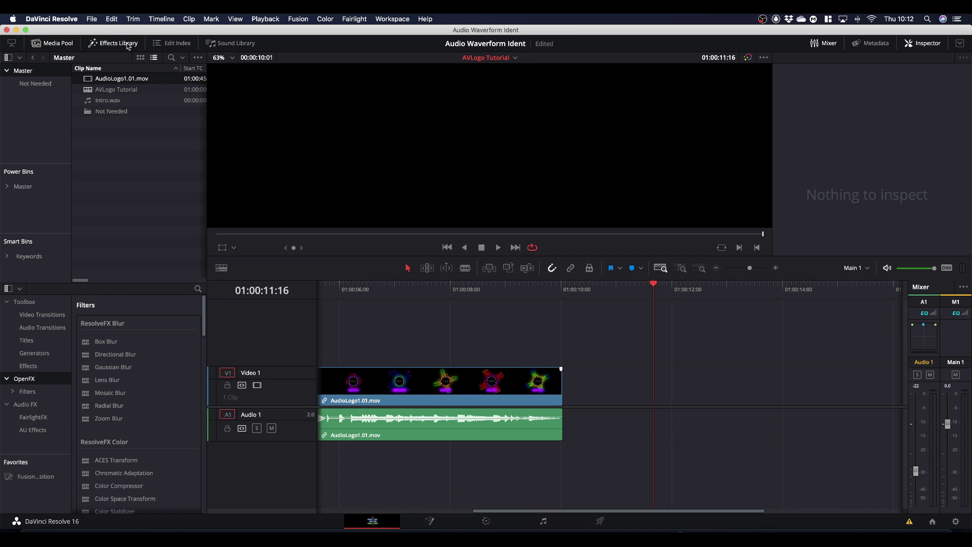
left_click(32, 366)
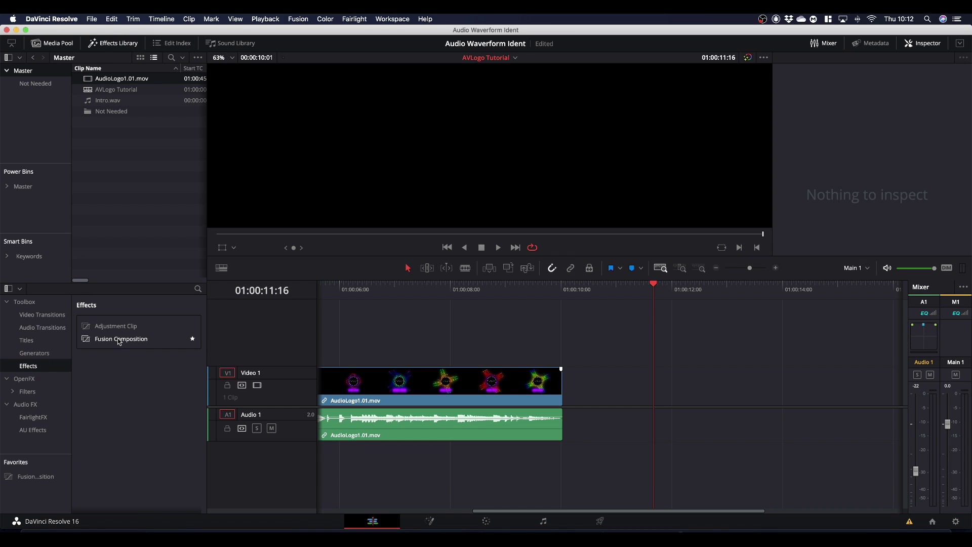
left_click_drag(116, 338, 605, 390)
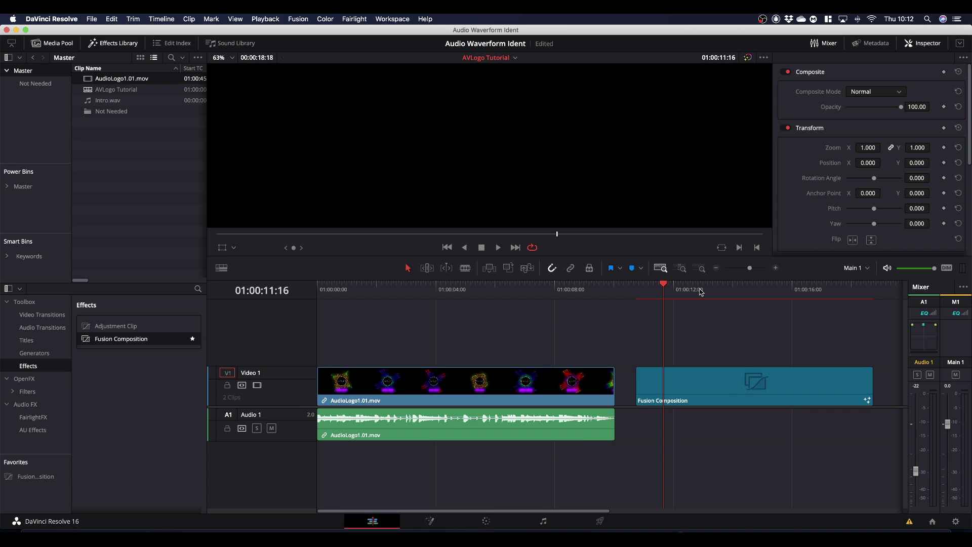
Set the Fusion Composition clip's duration to 00:00:10:00
left_click(717, 386)
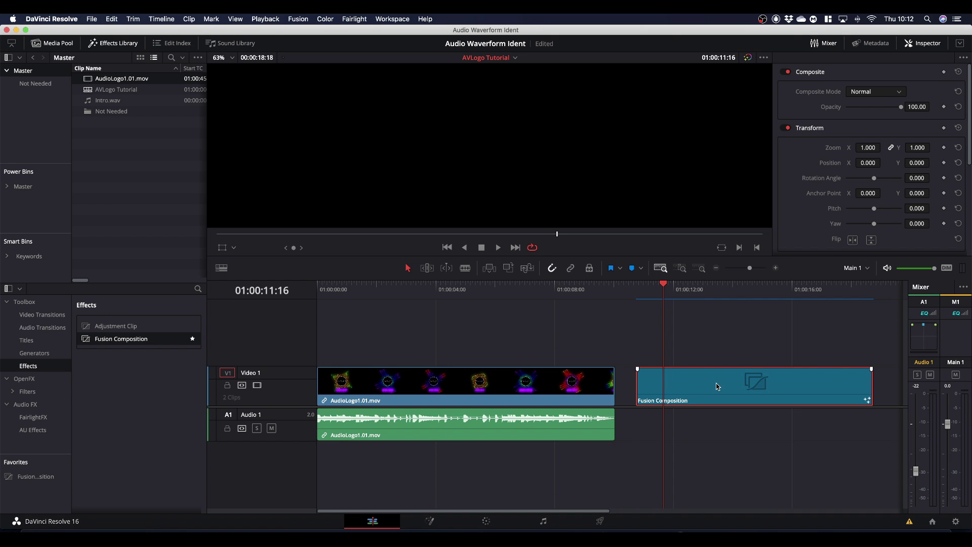
right_click(717, 386)
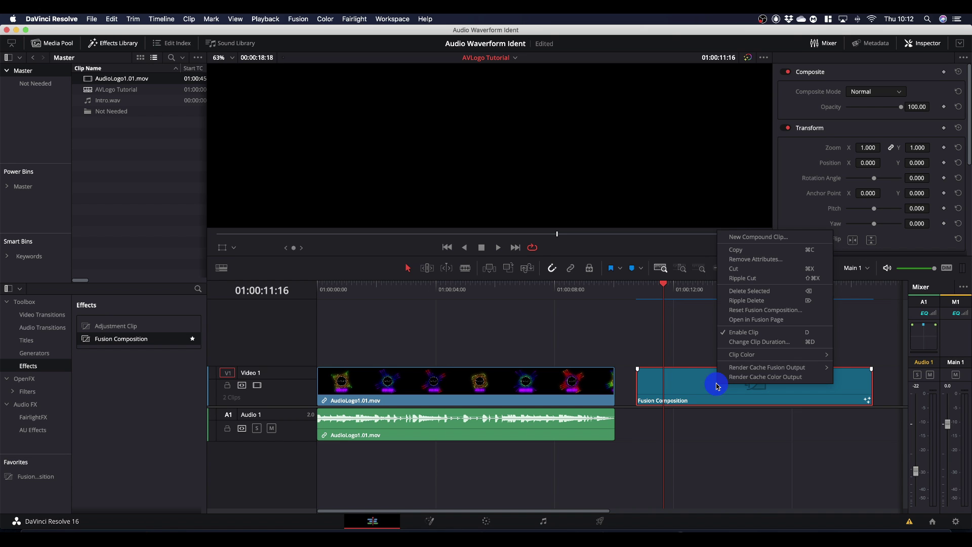
left_click(743, 342)
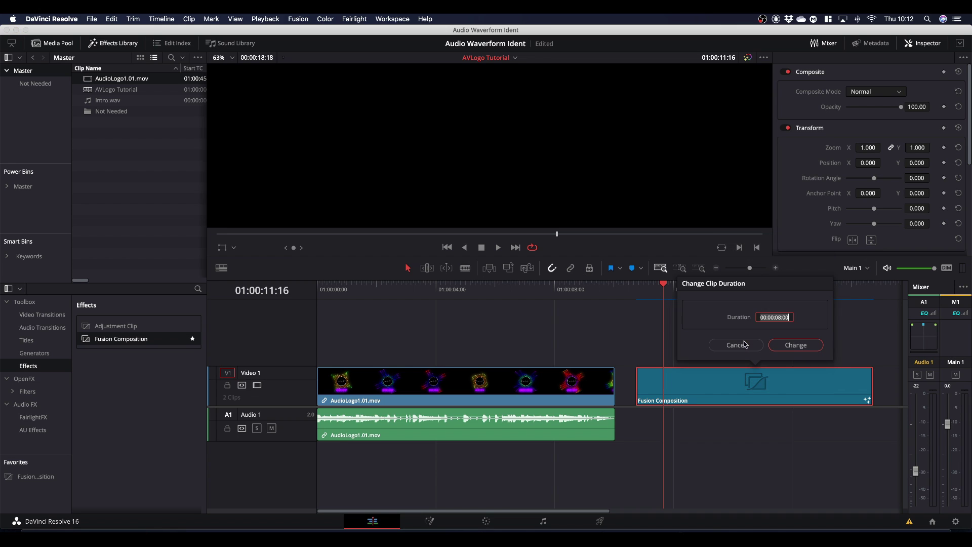
left_click(778, 317)
type("10")
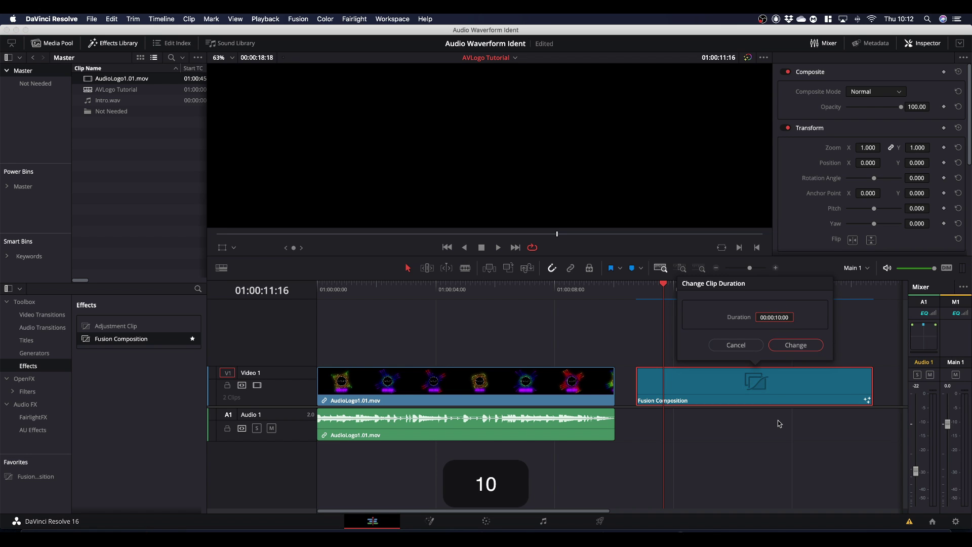
left_click(795, 344)
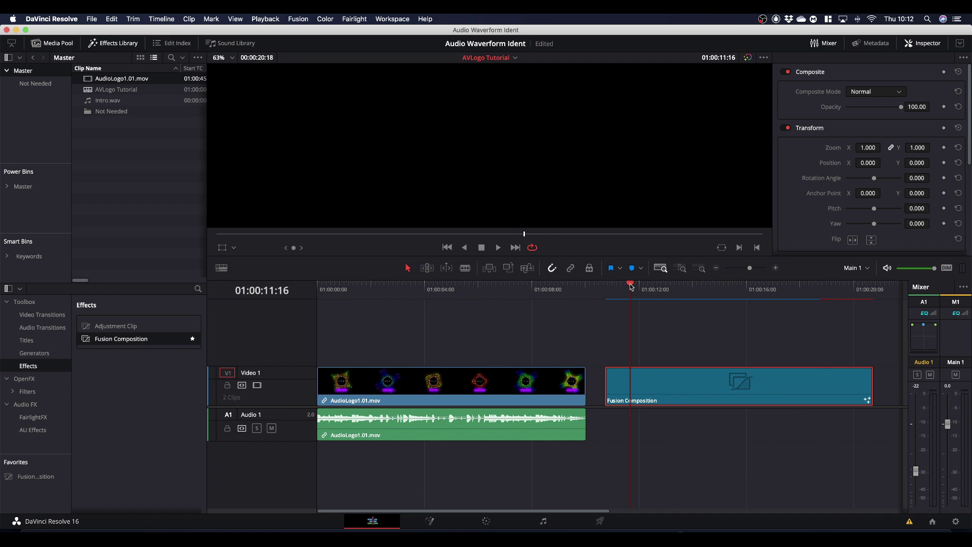
Open the Fusion Composition on the Fusion page and move the MediaOut1 node to the far lower-right of the node graph
mouse_move(631, 286)
left_mouse_down()
mouse_move(727, 293)
mouse_move(624, 293)
left_mouse_up()
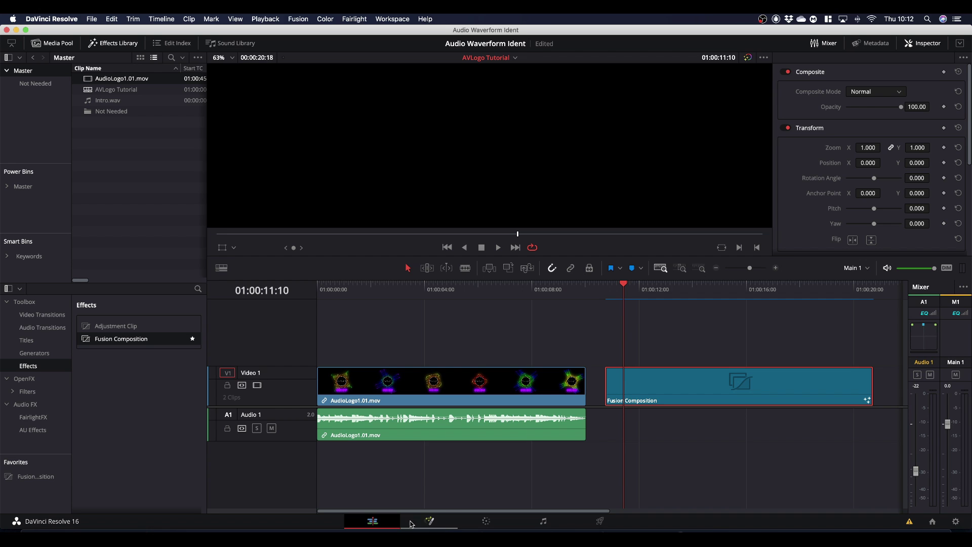
left_click(429, 521)
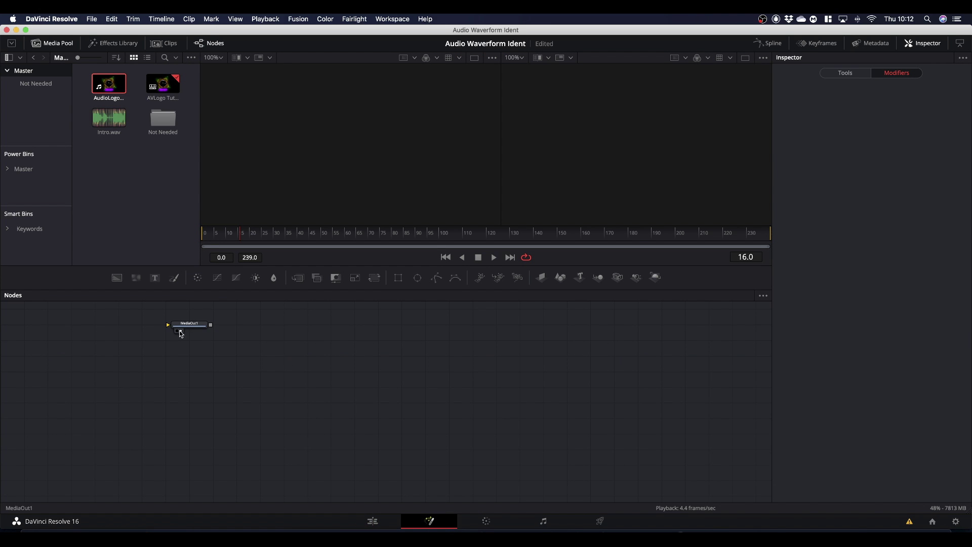
left_click_drag(193, 326, 685, 436)
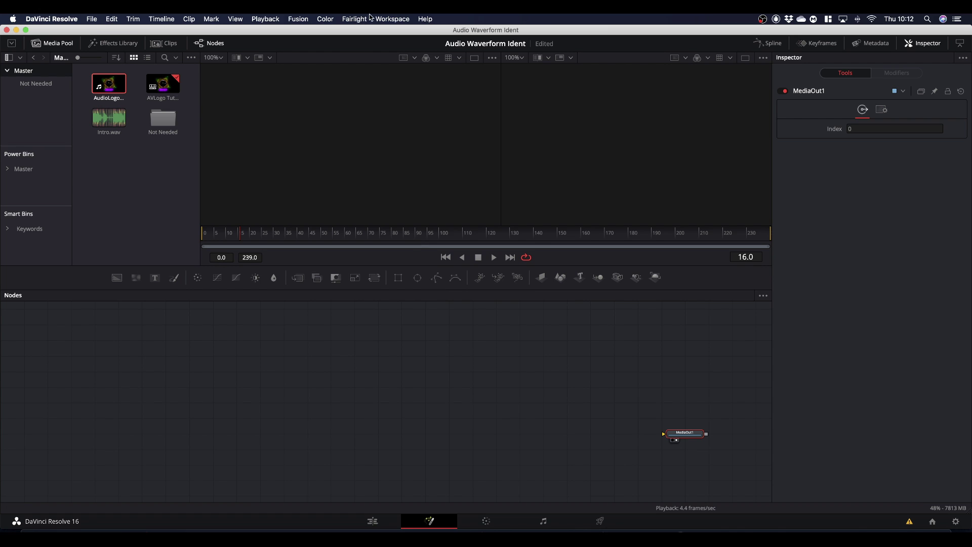
Open the Reactor package manager, search its packages for "audio", and close it
left_click(396, 20)
mouse_move(400, 294)
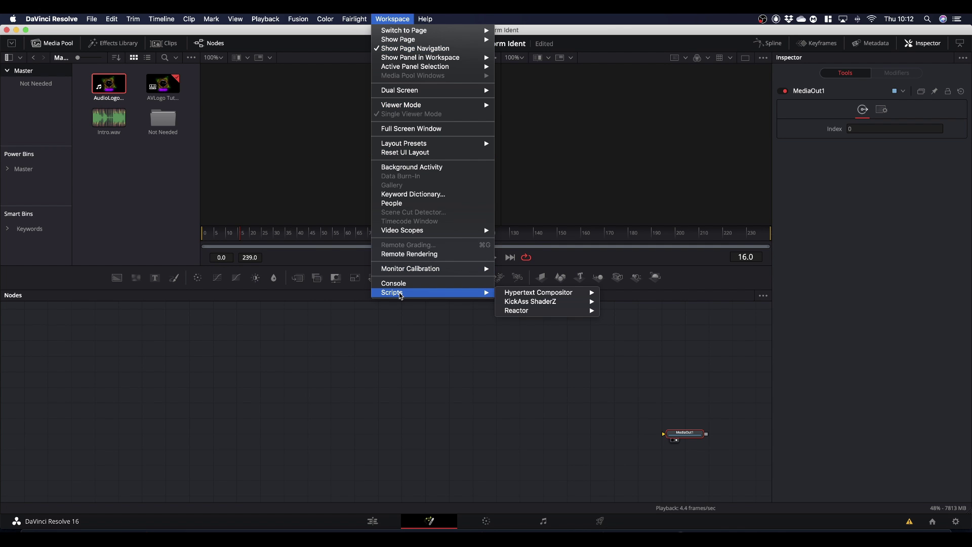
mouse_move(526, 312)
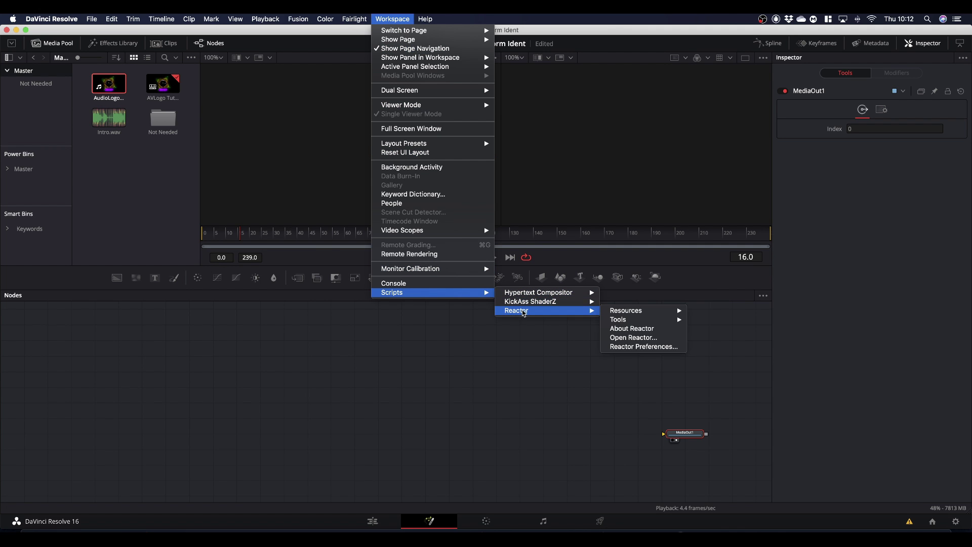
left_click(640, 338)
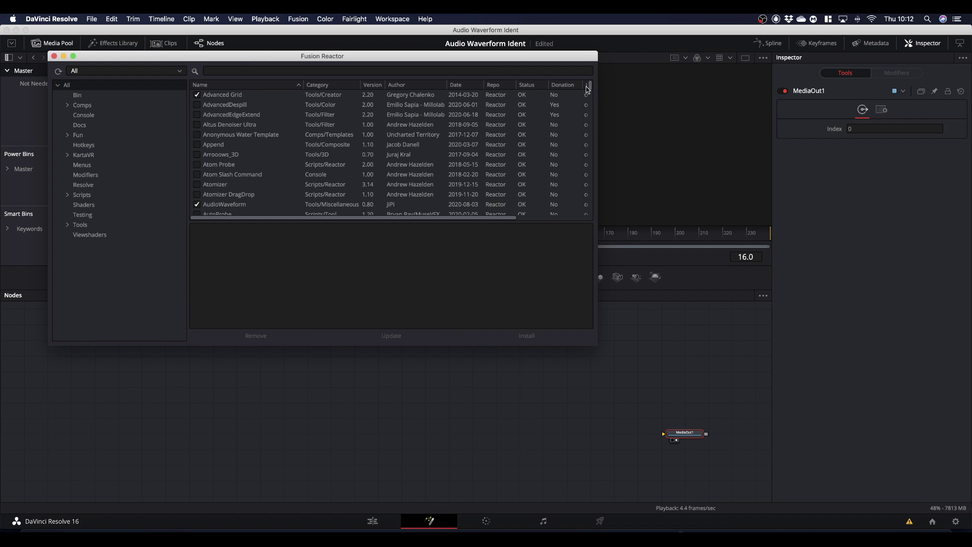
mouse_move(591, 89)
left_mouse_down()
mouse_move(593, 215)
mouse_move(592, 80)
left_mouse_up()
left_click(230, 71)
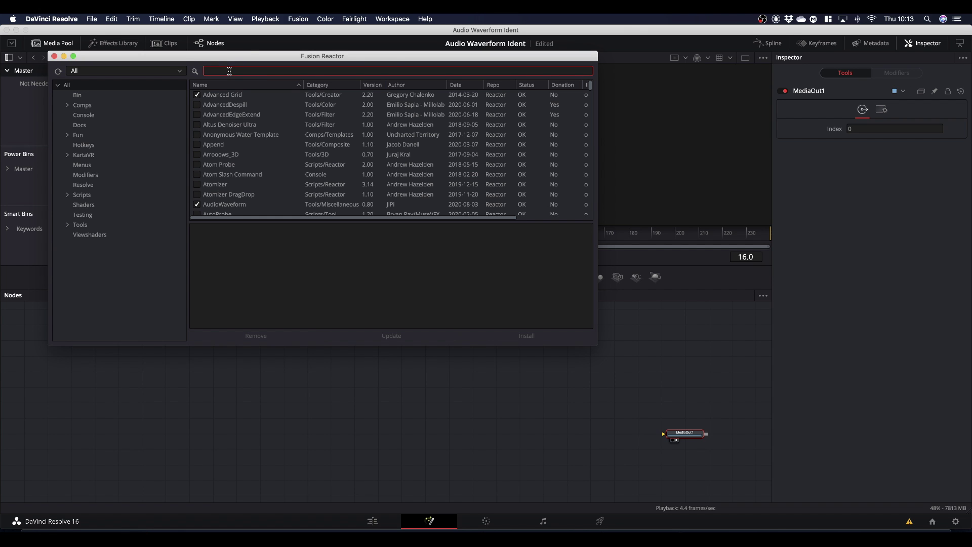
type("audio")
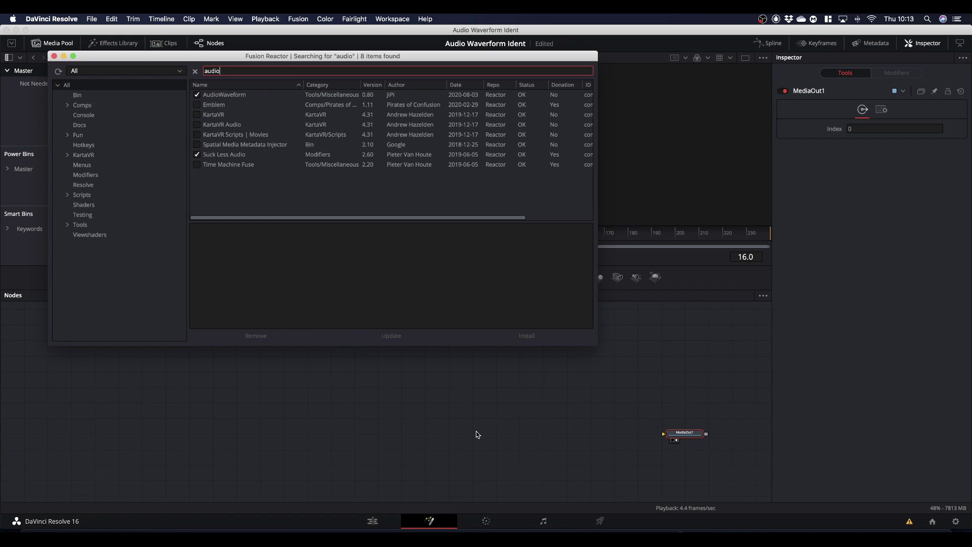
left_click(54, 56)
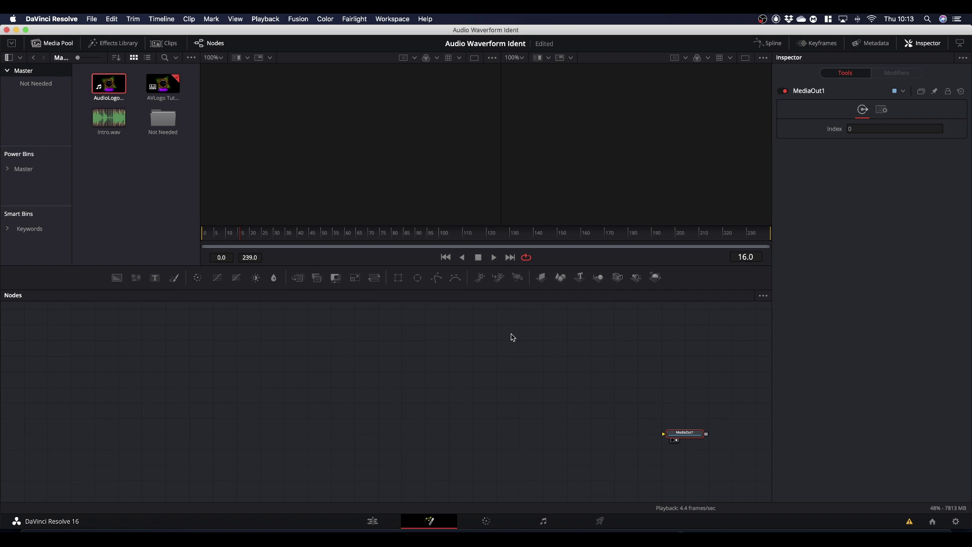
Add an Audio Waveform (AWF) node to the empty middle of the node graph
left_click(397, 380)
key("shift+space")
type("un")
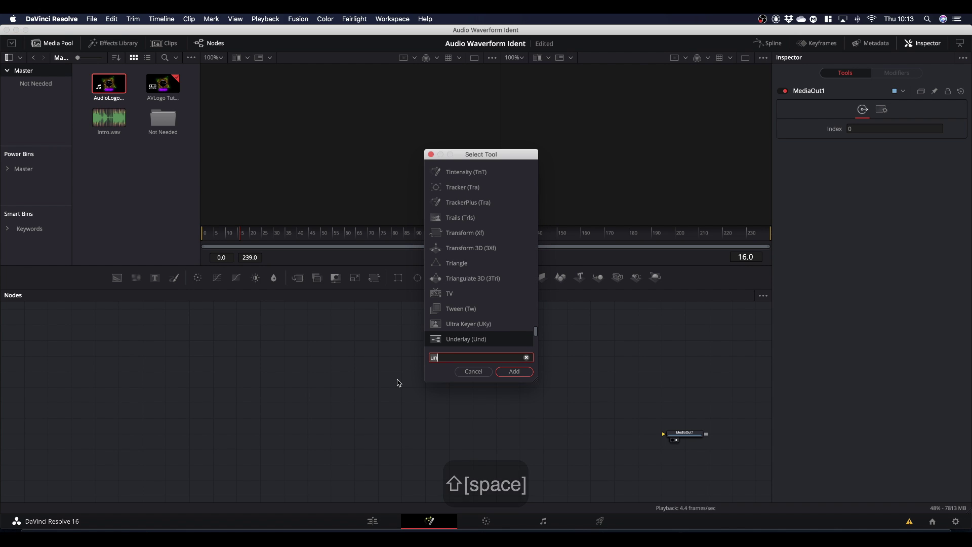
key("BackSpace")
key("BackSpace")
type("a")
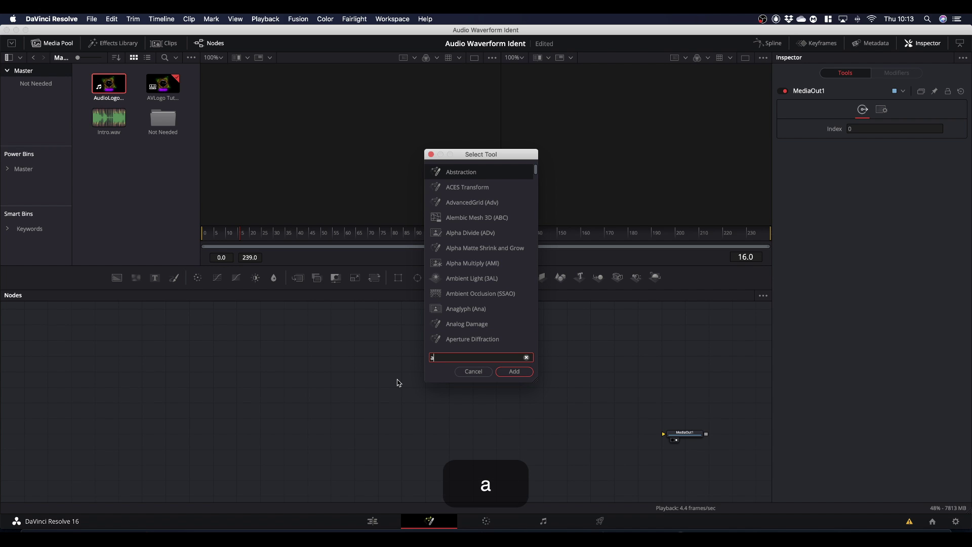
type("udio")
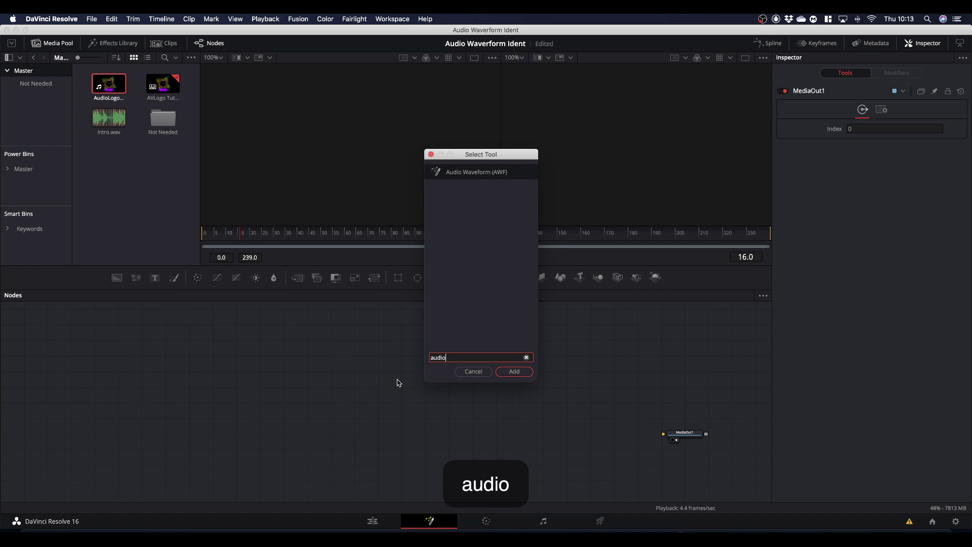
key("Return")
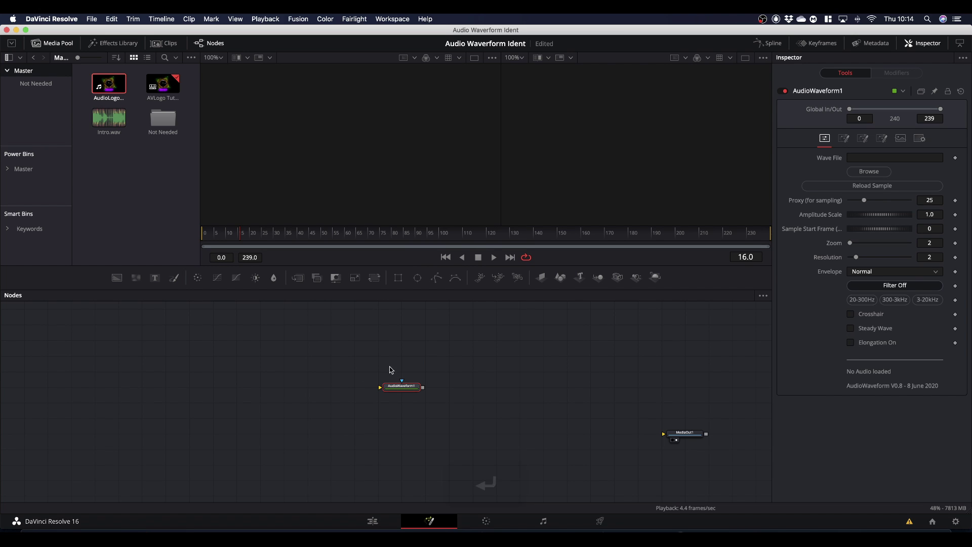
Show the AudioWaveform1 node in the first viewer and move the node to the upper-left of the node graph
left_click(404, 389)
left_click_drag(404, 389, 401, 164)
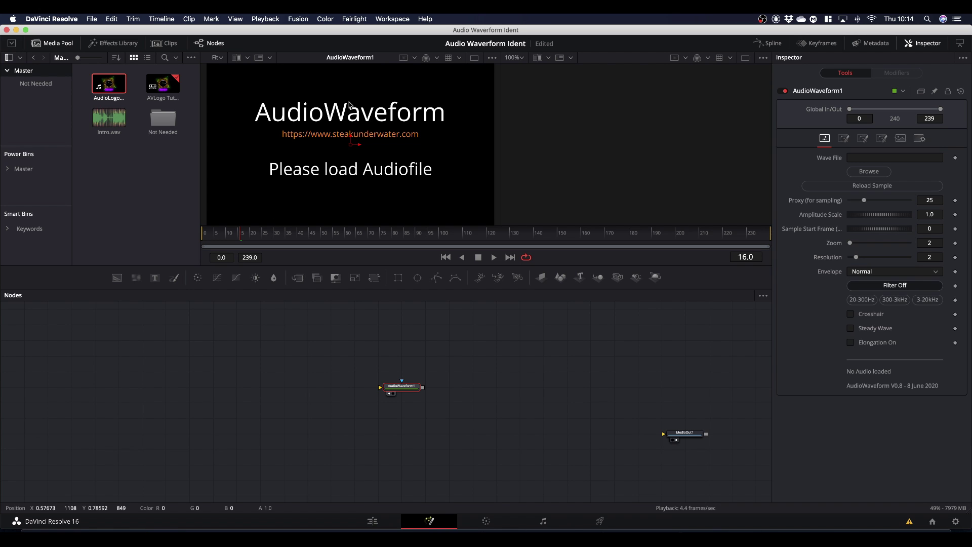
left_click_drag(403, 391, 192, 344)
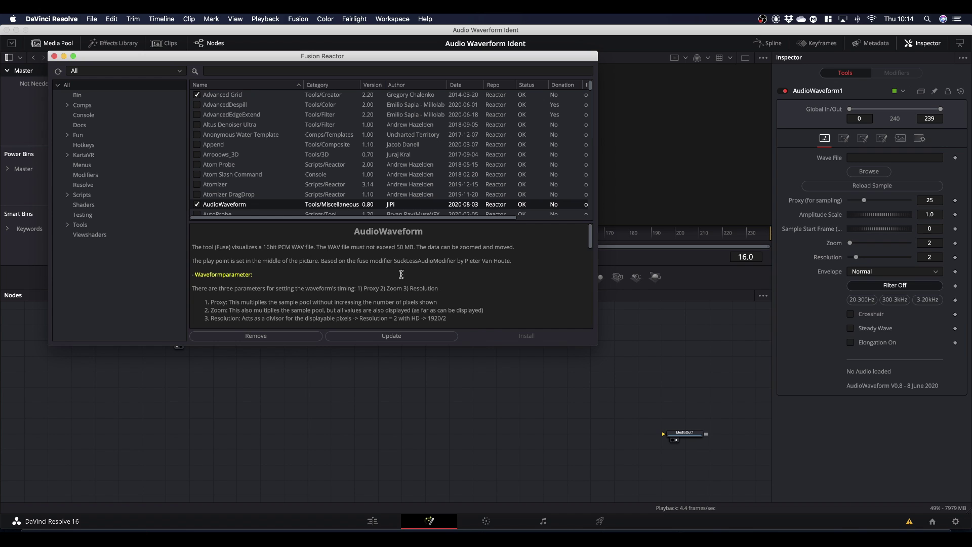
Read the AudioWaveform package description in Reactor, highlight its WAV file format requirement, and close Reactor
scroll(468, 280, "down", 3)
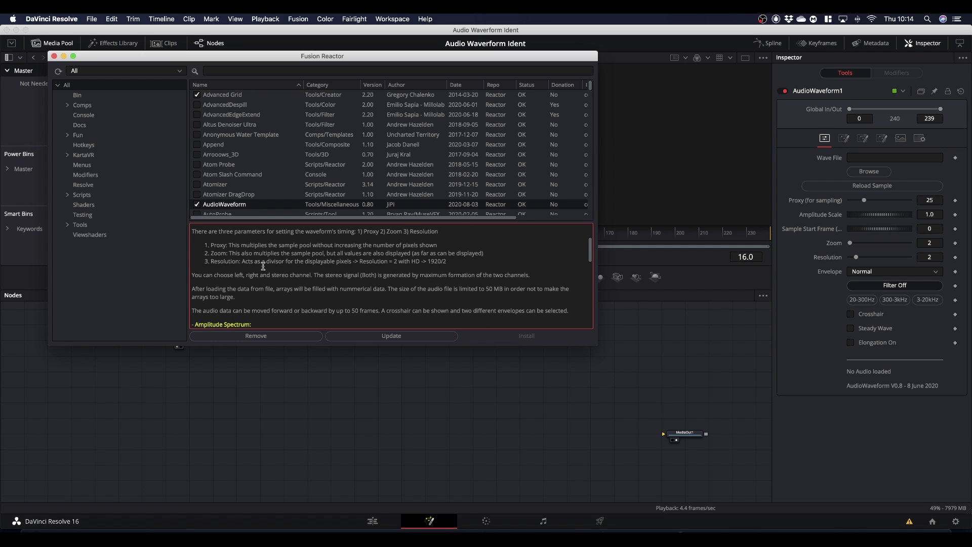
scroll(264, 266, "up", 3)
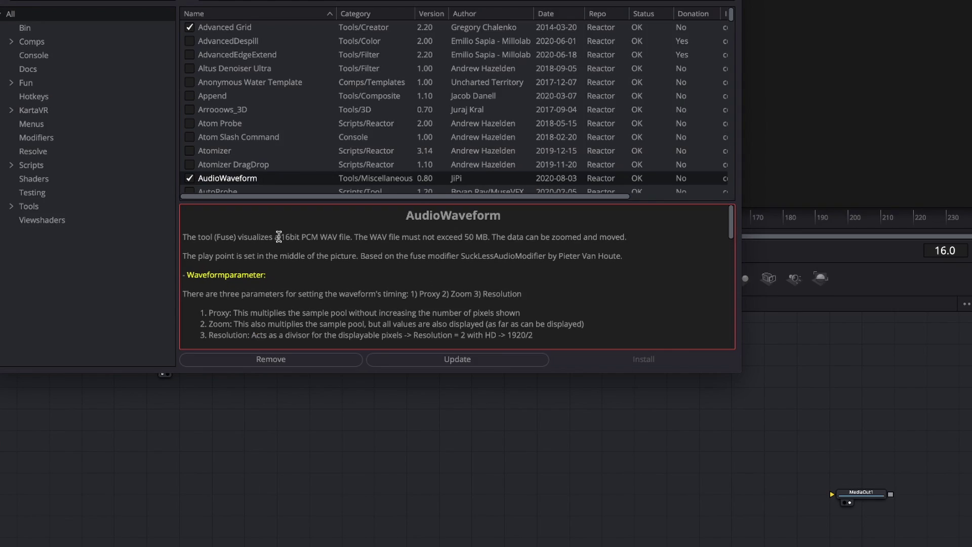
left_click_drag(278, 237, 354, 235)
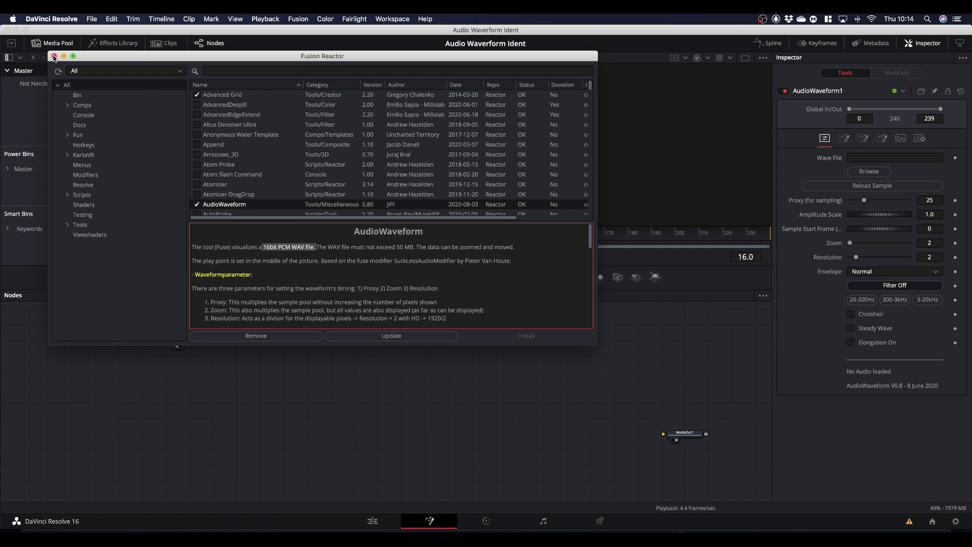
left_click(54, 56)
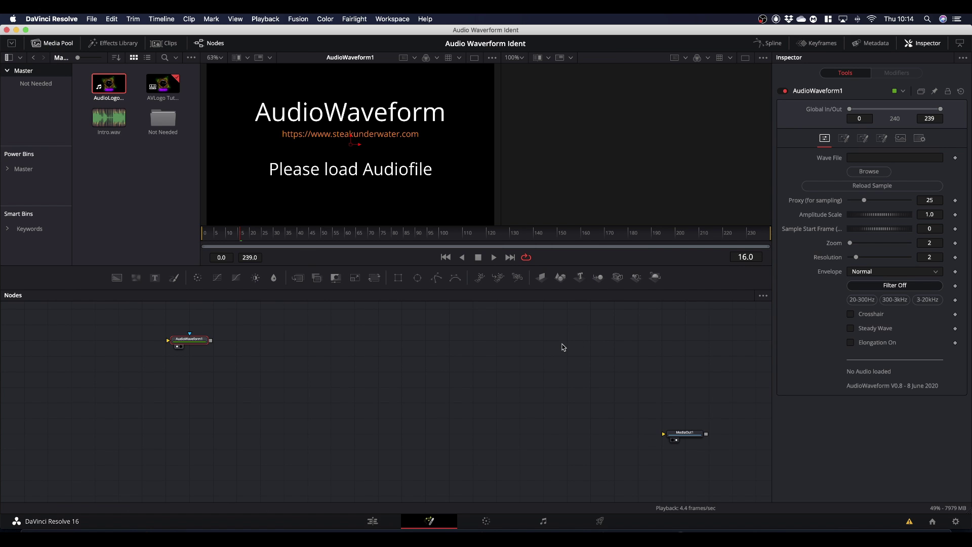
Load Intro.wav from the iCloud Drive Da Vinci Resolve/Audio folder into AudioWaveform1 and set the waveform's zoom to 1
left_click(875, 175)
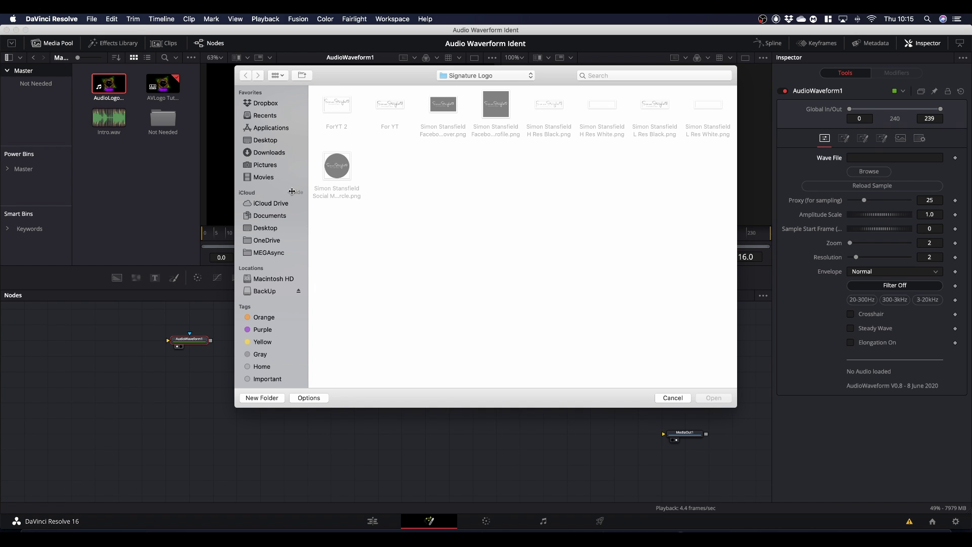
left_click(269, 204)
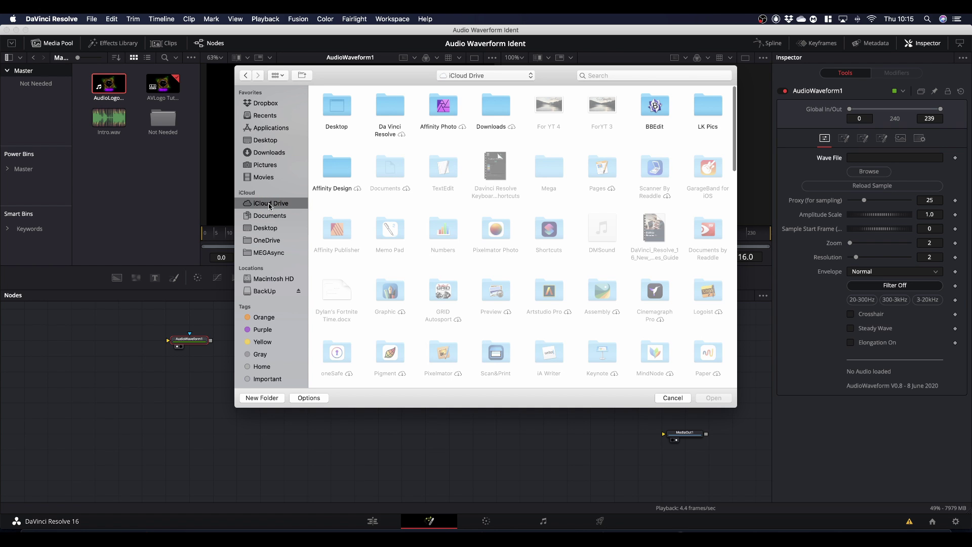
double_click(390, 111)
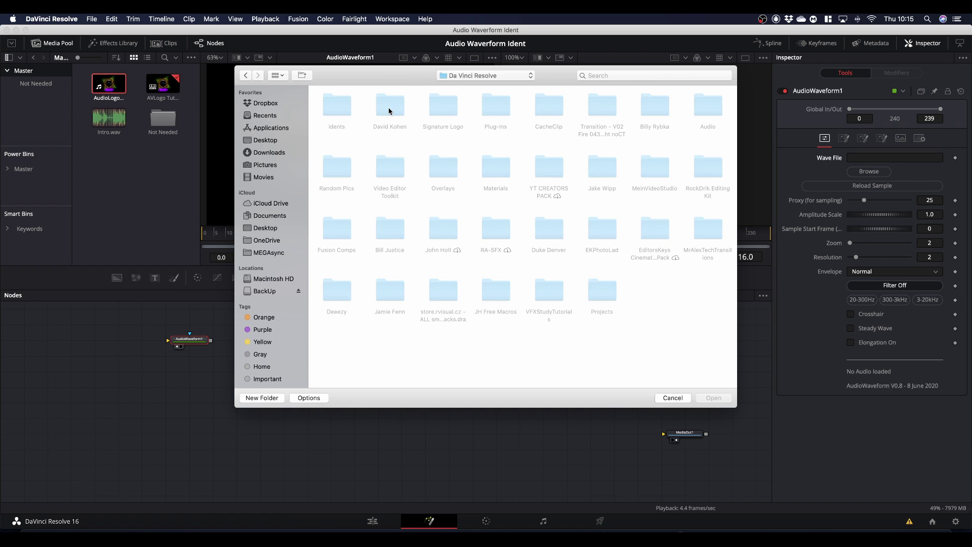
double_click(709, 107)
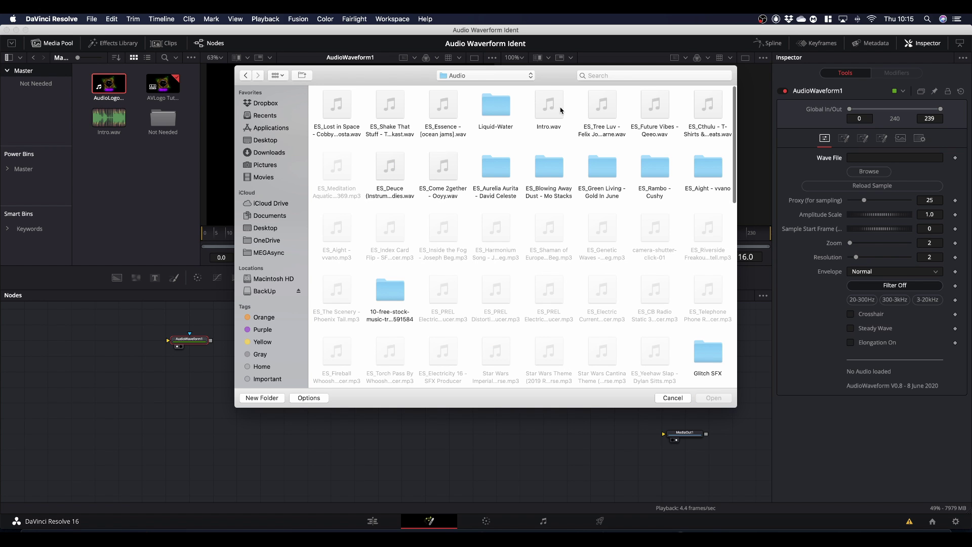
double_click(561, 110)
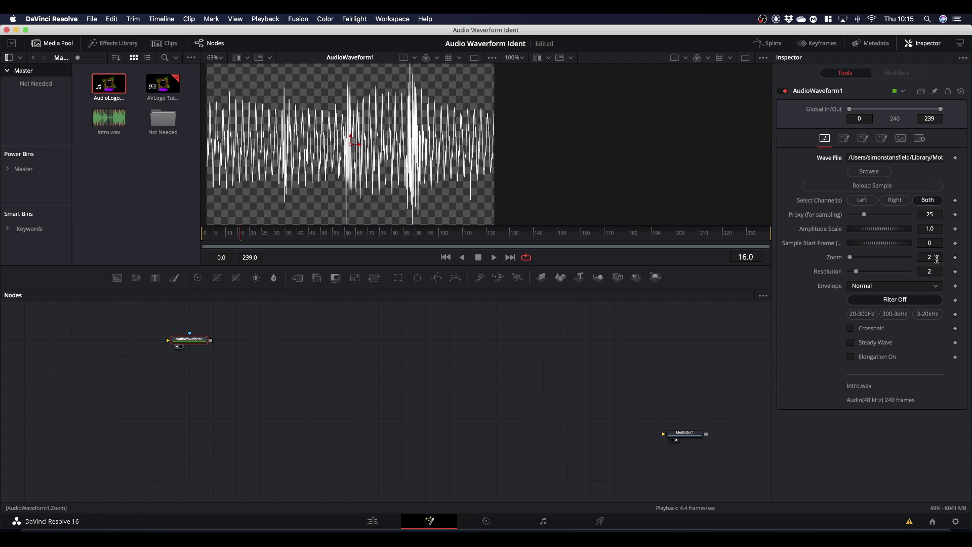
left_click(851, 259)
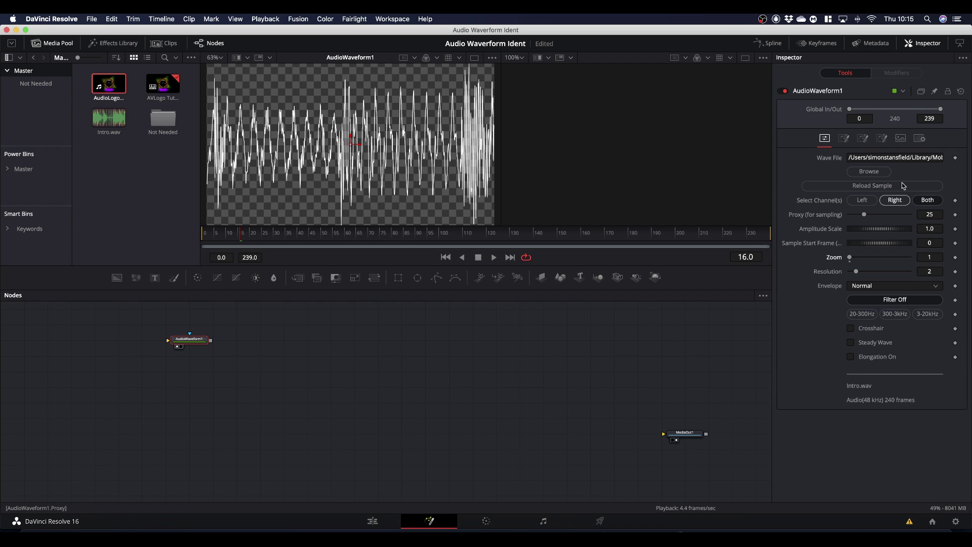
Turn on the AudioWaveform1 spectrum display with an FFT of 1024 and a scale of about 0.169
left_click(864, 139)
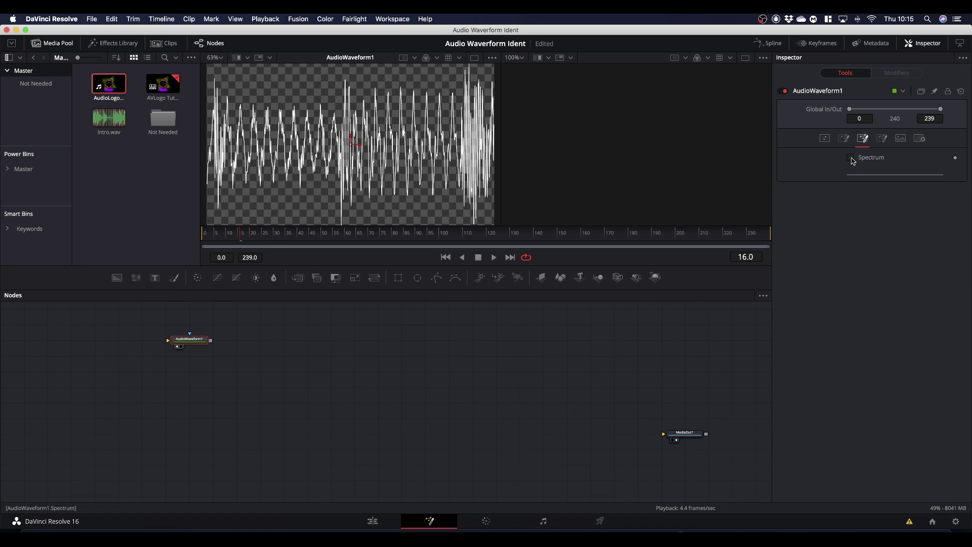
left_click(852, 158)
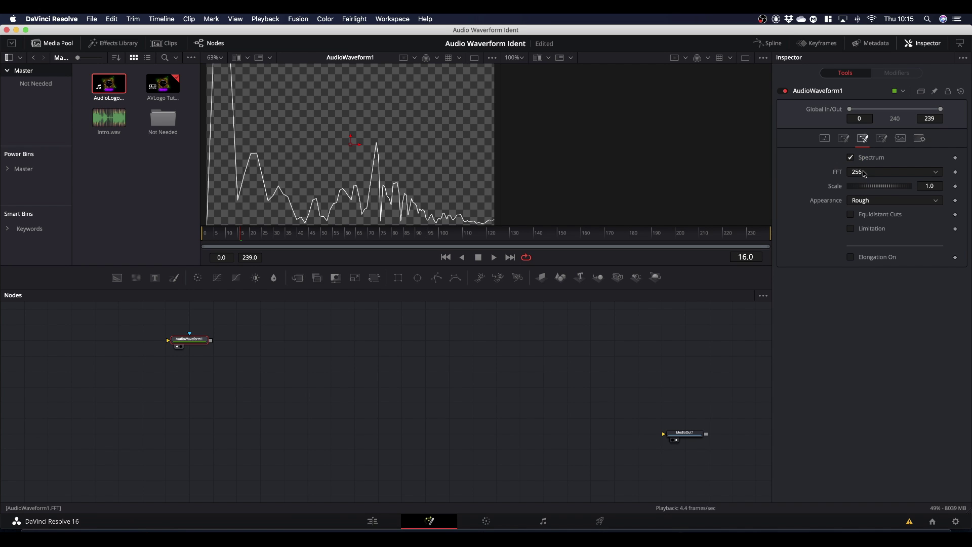
left_click(864, 172)
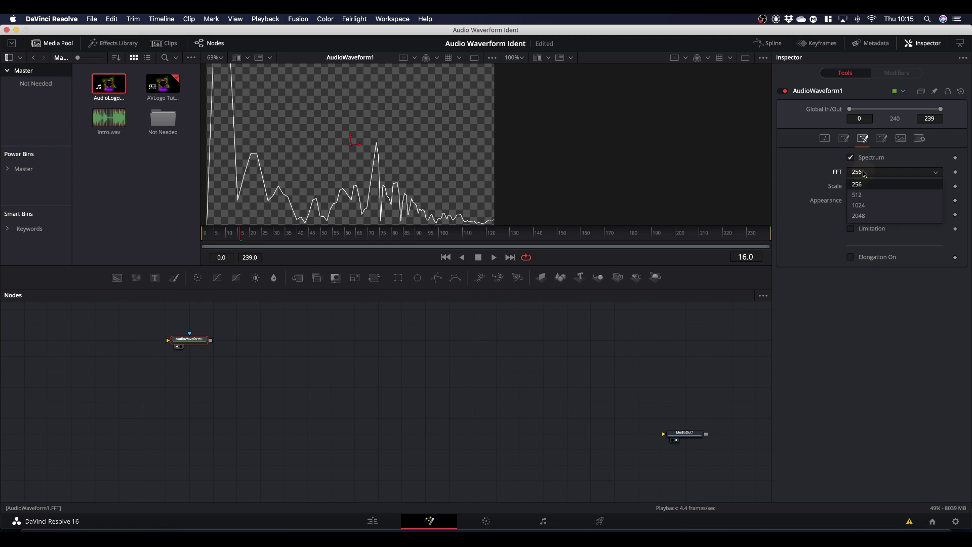
left_click(864, 205)
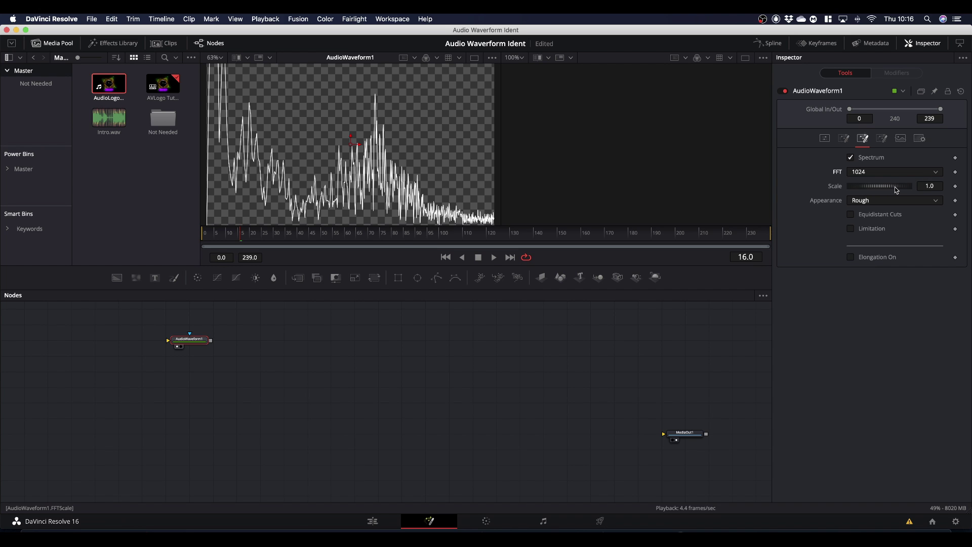
left_click_drag(896, 188, 525, 188)
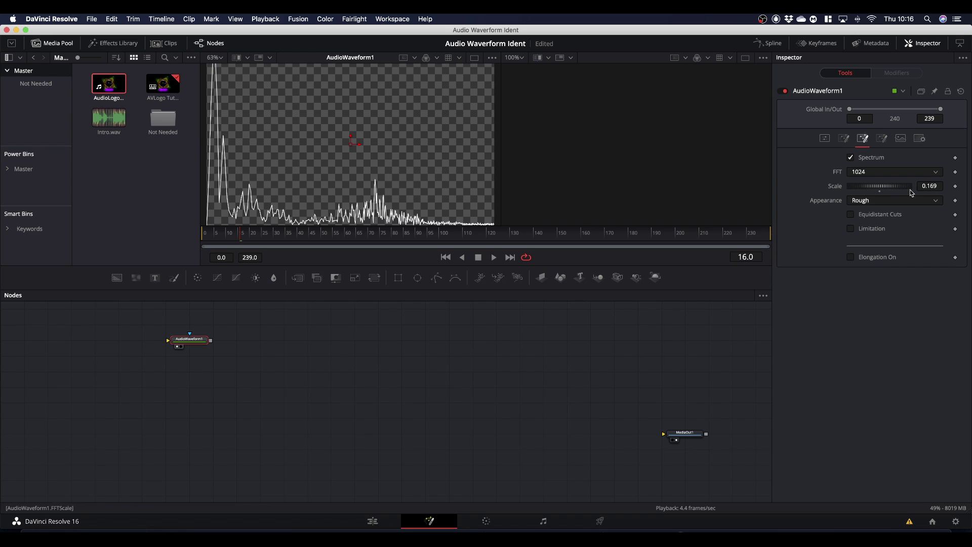
Set the spectrum's appearance to Bars and enable Equidistant Cuts with 0 steps
left_click(868, 202)
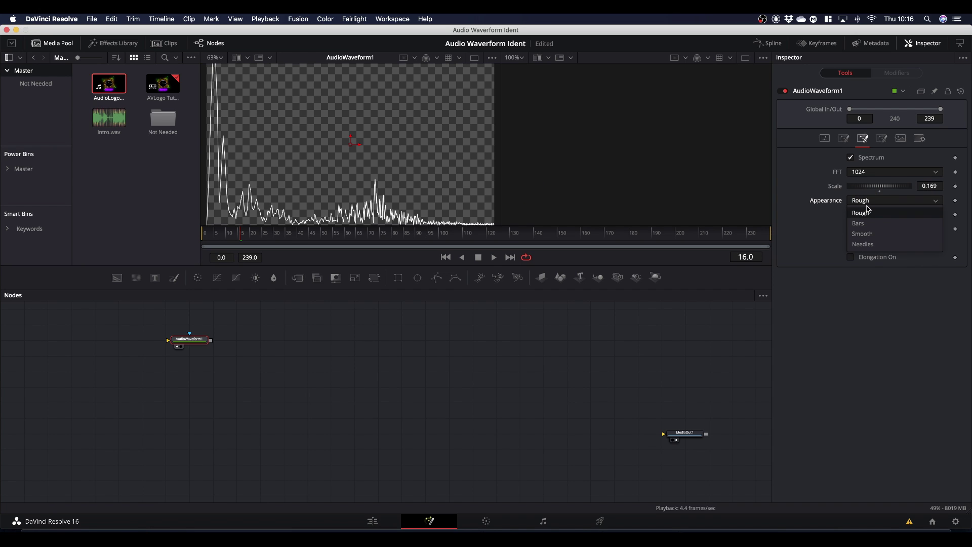
left_click(861, 223)
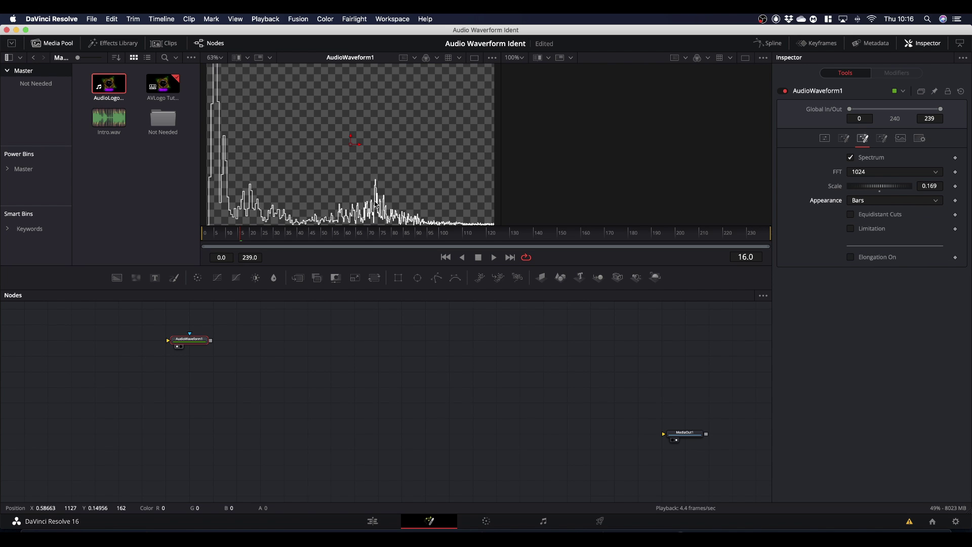
left_click(852, 214)
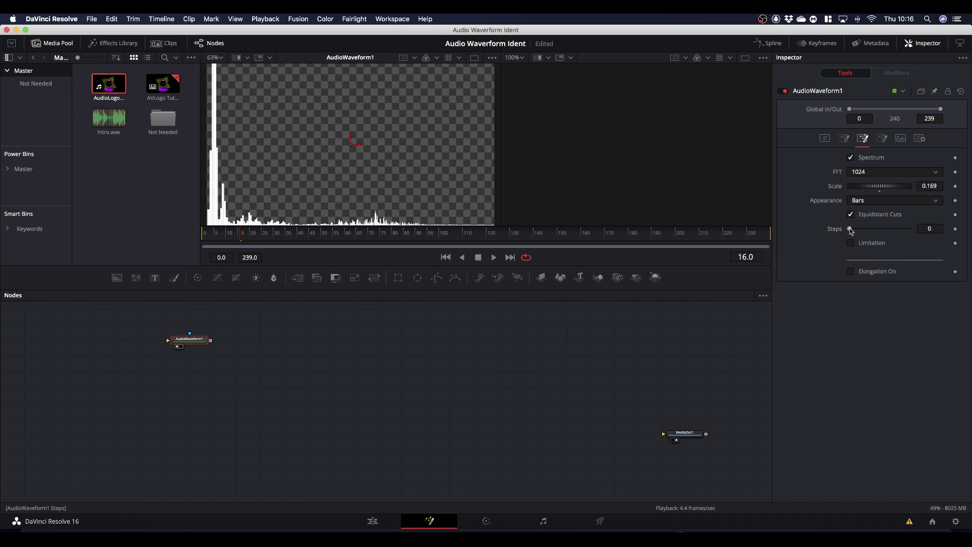
left_click_drag(851, 231, 829, 234)
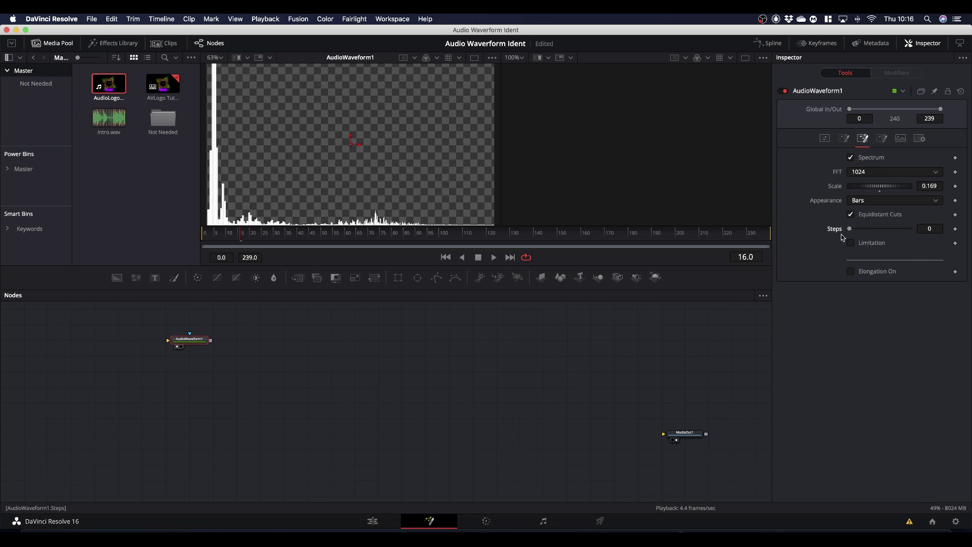
Switch the spectrum's appearance to Smooth and set the equidistant cut steps to 3
left_click(863, 202)
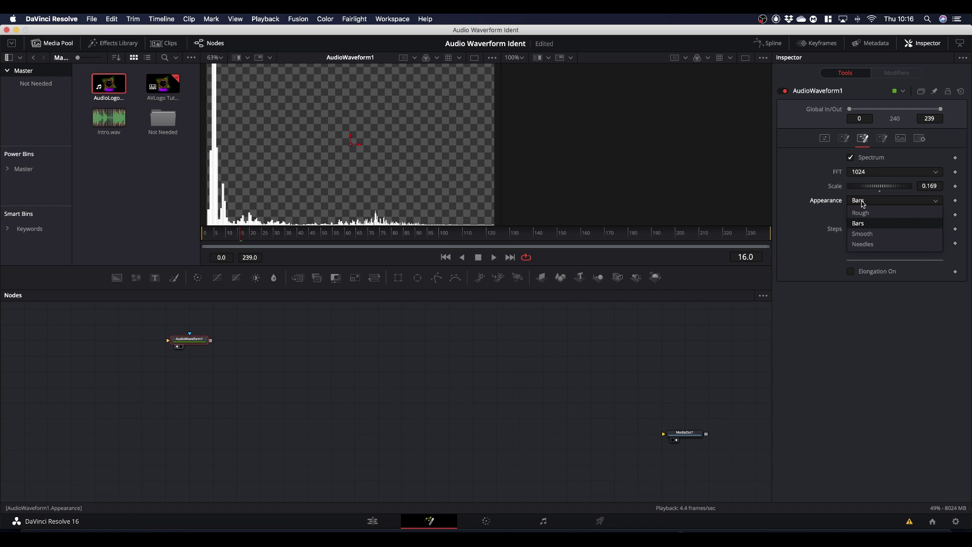
left_click(864, 234)
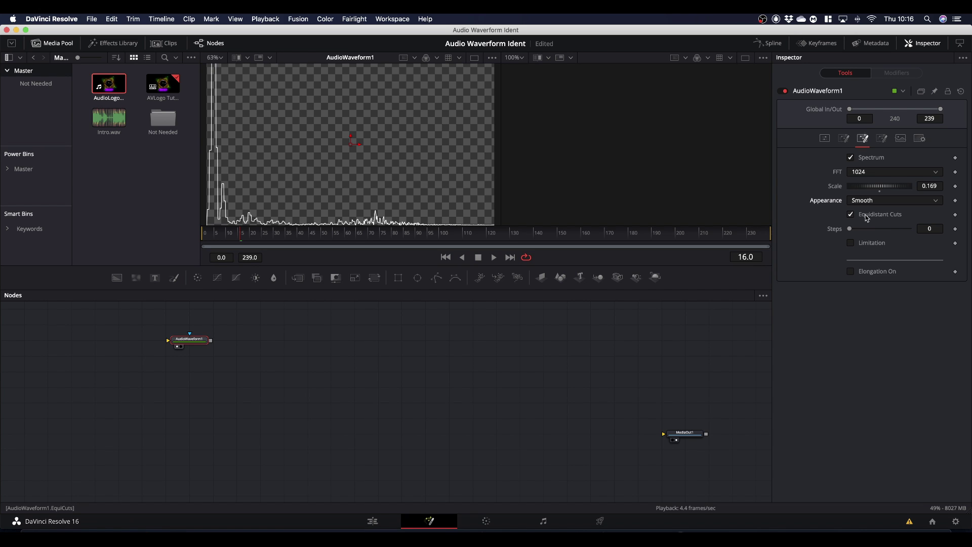
left_click_drag(850, 229, 875, 232)
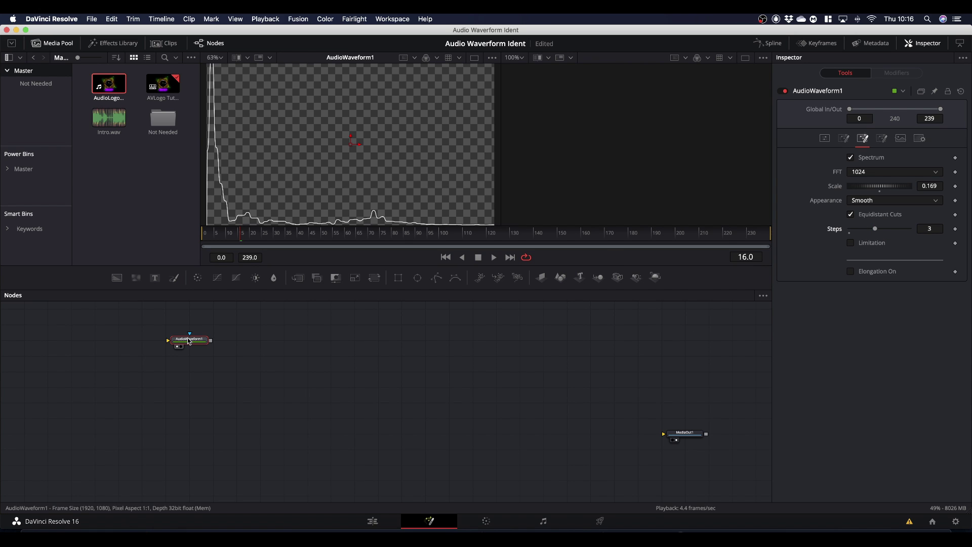
Play back the composition to preview the animated AudioWaveform1 spectrum, and stop playback
left_click(188, 339)
left_click(326, 199)
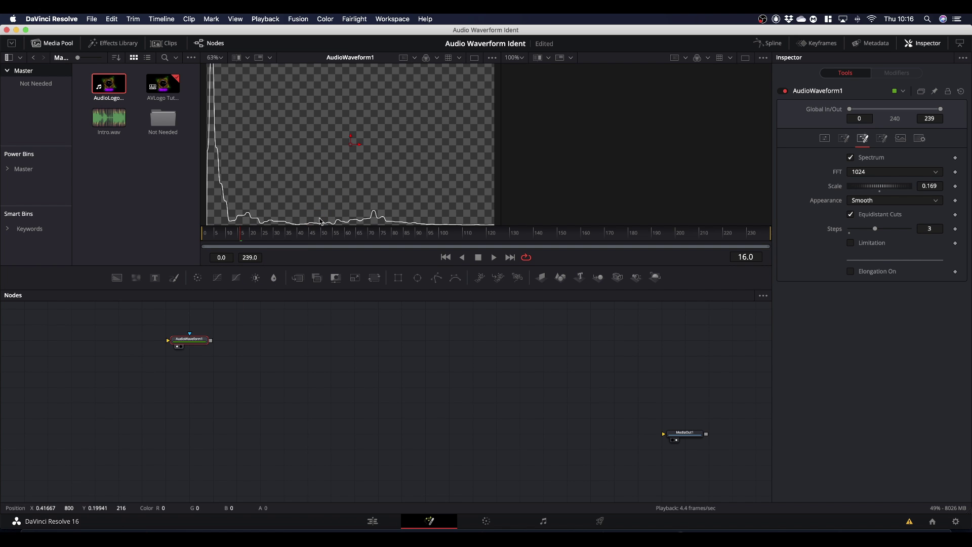
key("space")
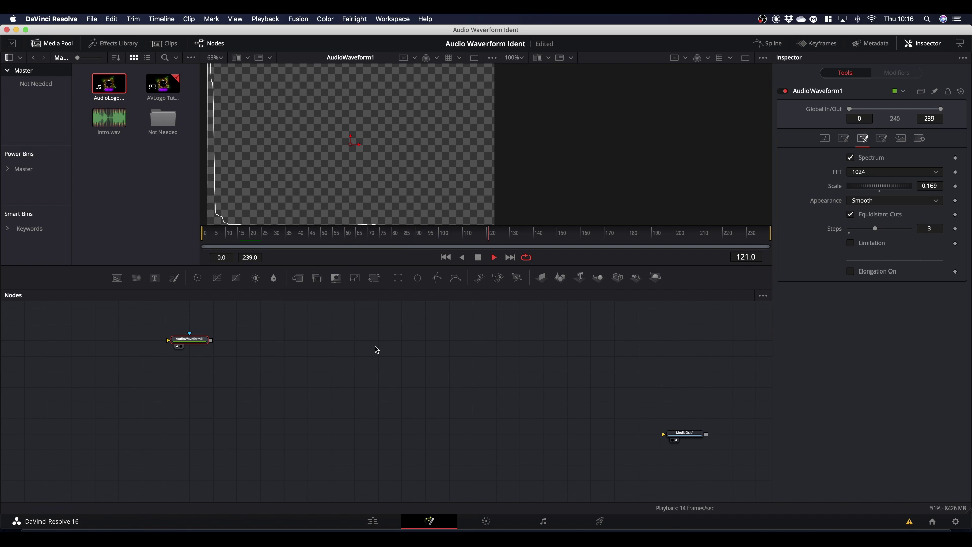
key("space")
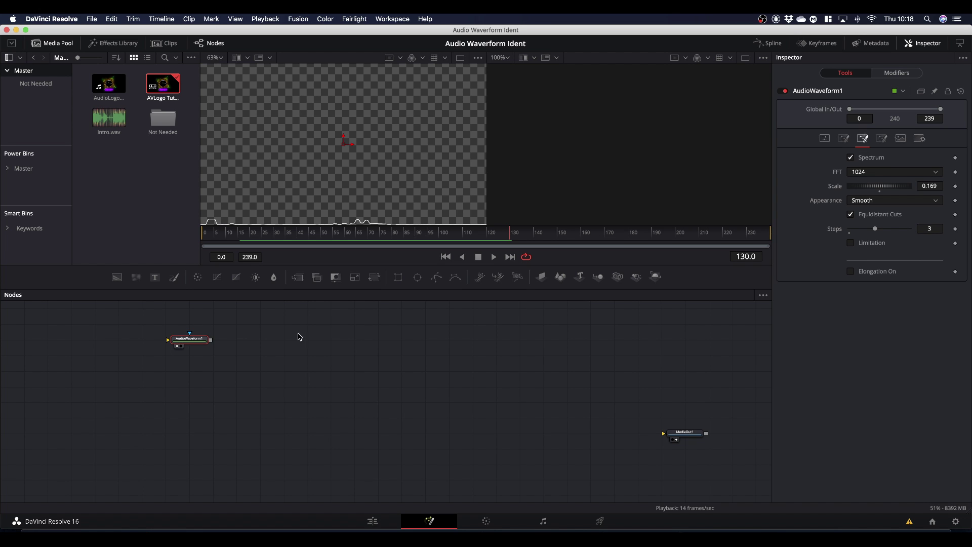
Add a Transform node after AudioWaveform1, placed directly below it, and show it in the second viewer at frame 89
left_click(201, 340)
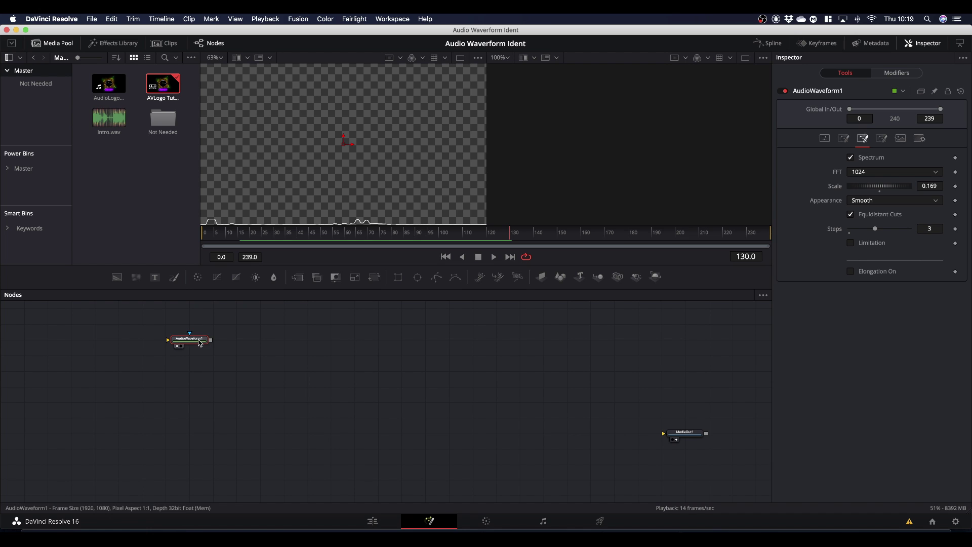
left_click(375, 277)
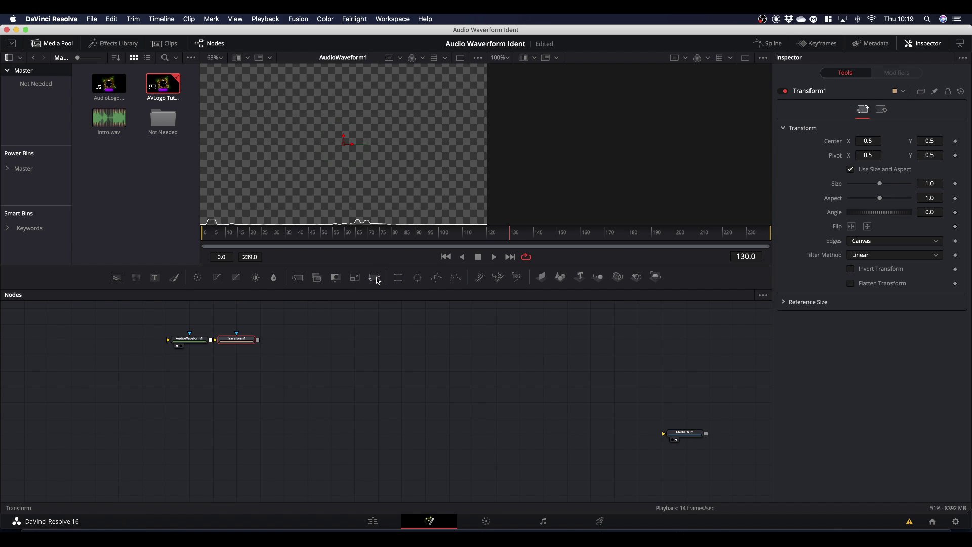
left_click_drag(237, 339, 545, 202)
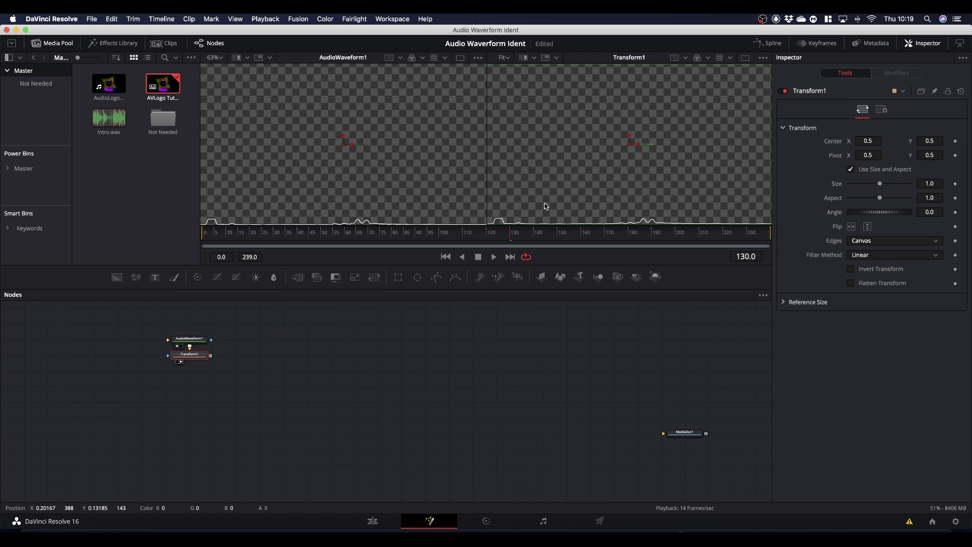
left_click(511, 237)
left_click_drag(511, 237, 412, 239)
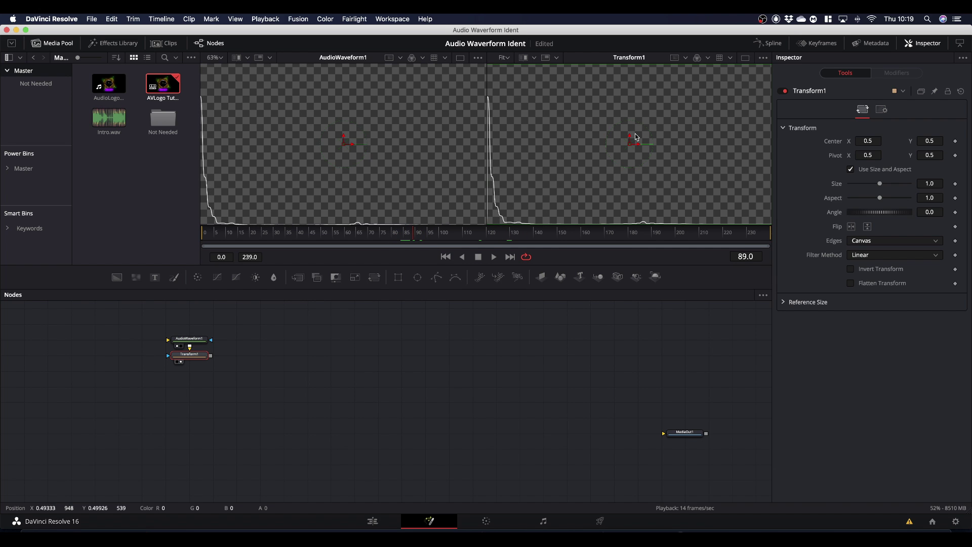
Try shifting the waveform off-centre and scaling it to 0.64 with Transform1, and reset the node to its defaults
mouse_move(630, 144)
left_mouse_down()
mouse_move(623, 104)
mouse_move(553, 152)
mouse_move(568, 113)
mouse_move(646, 156)
mouse_move(621, 155)
left_mouse_up()
left_click_drag(880, 184, 868, 186)
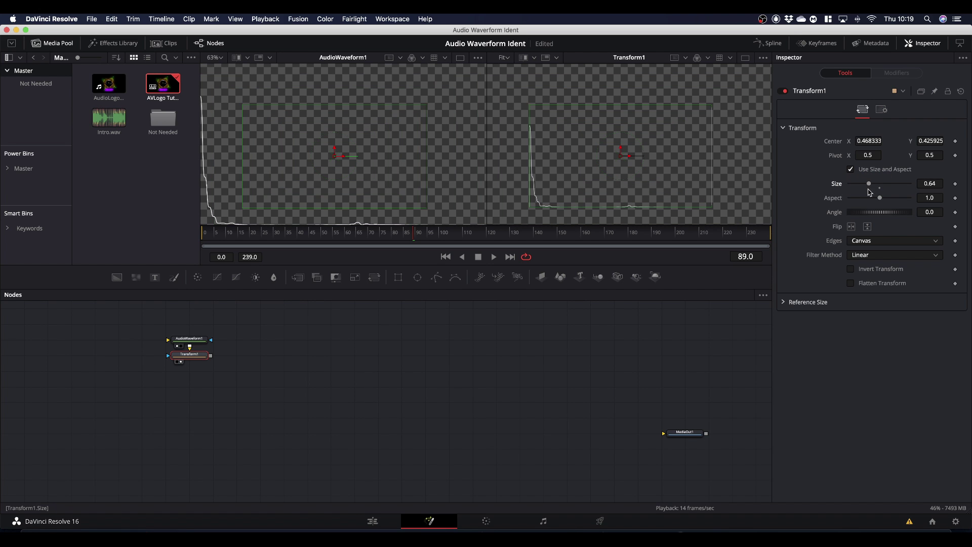
left_click(961, 91)
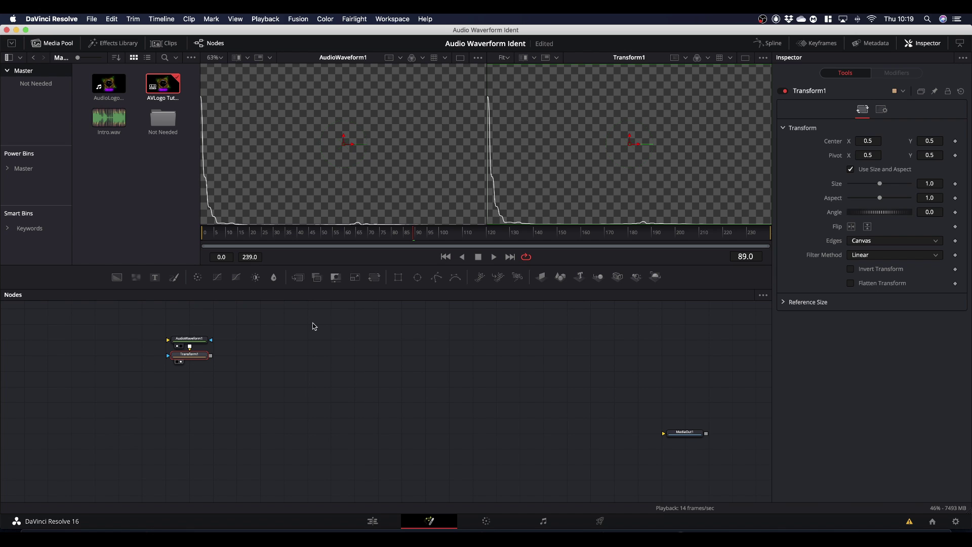
Add a Coordinate Space (CdS) node after Transform1
left_click(197, 357)
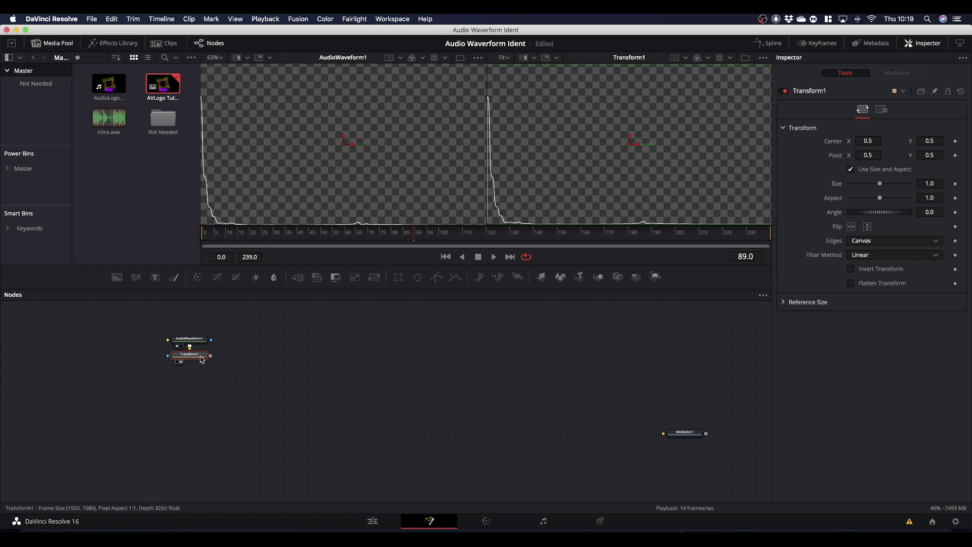
key("shift+space")
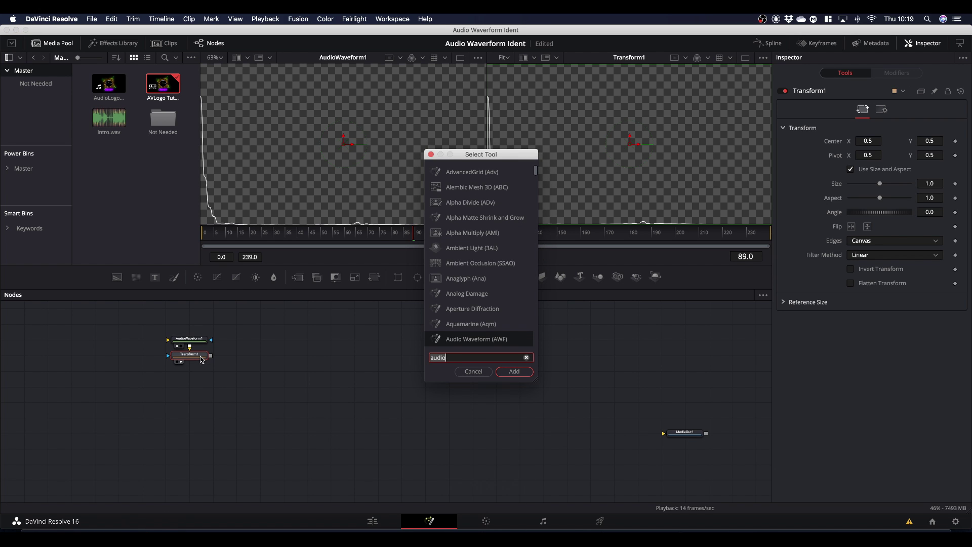
type("coo")
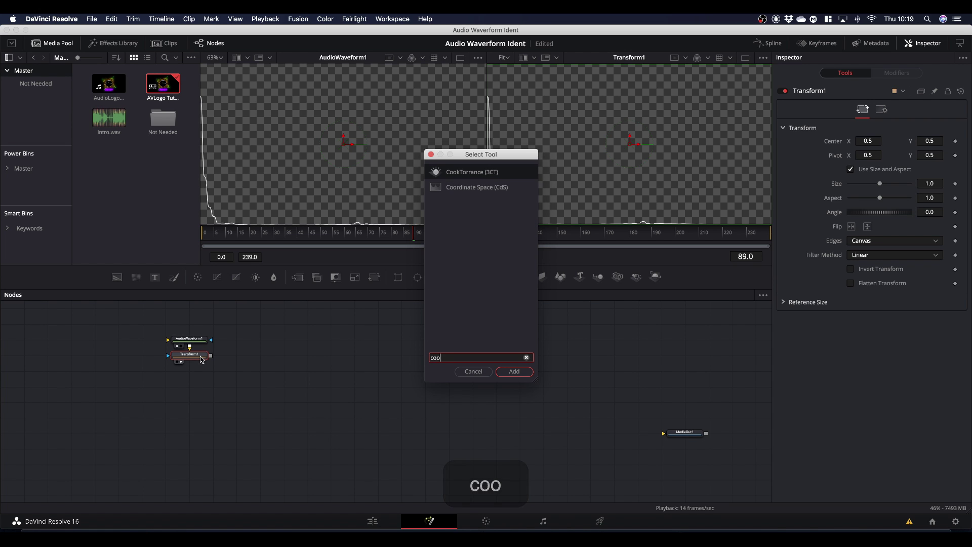
key("Down")
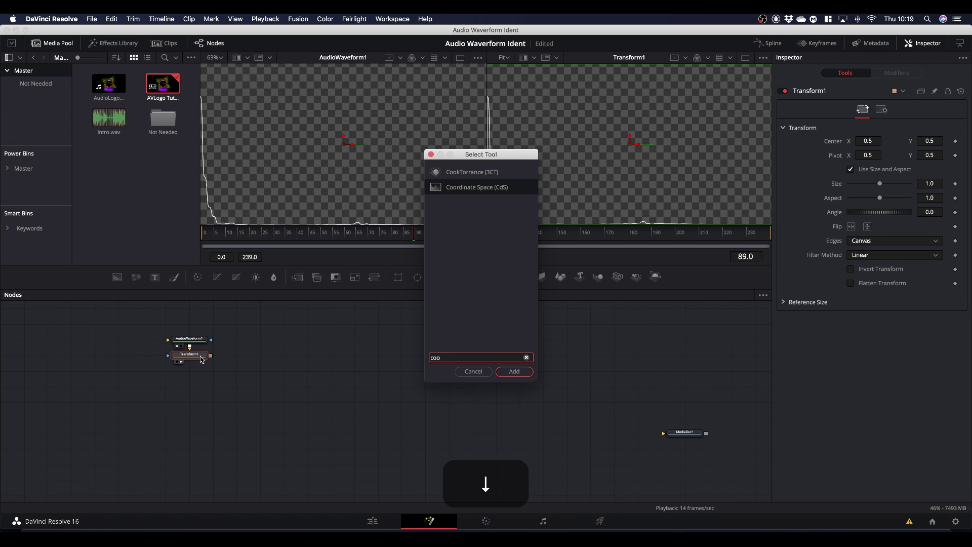
key("Return")
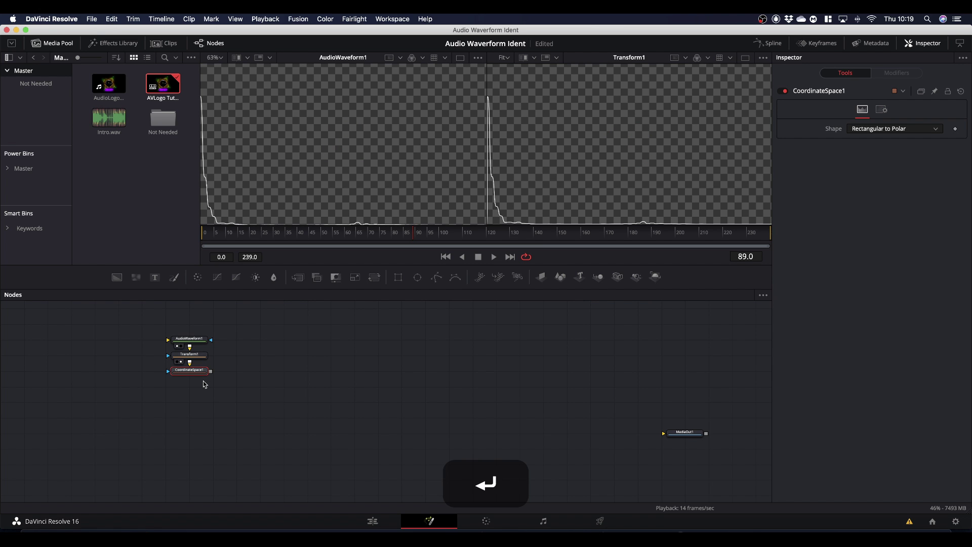
Show CoordinateSpace1 in the second viewer and set its shape to Polar to Rectangular
left_click_drag(201, 371, 537, 195)
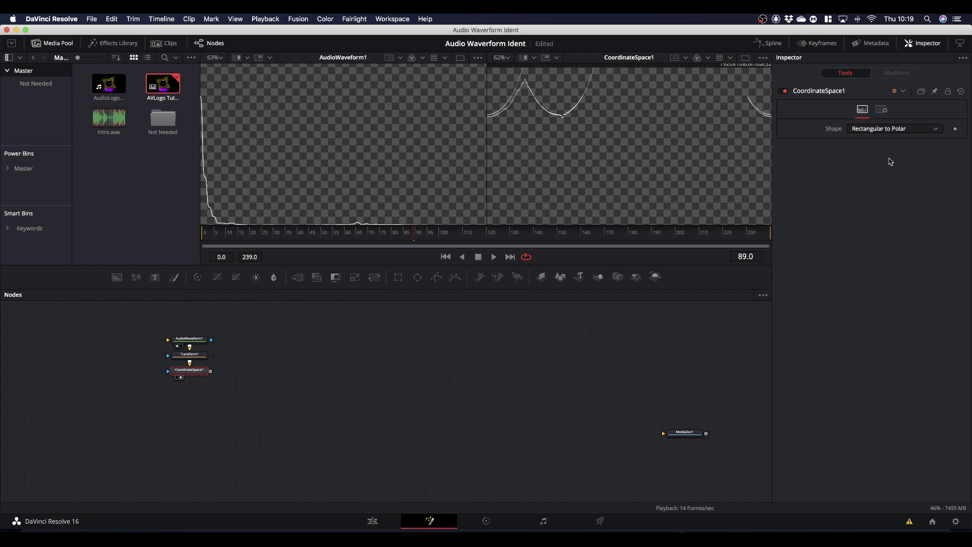
left_click(891, 131)
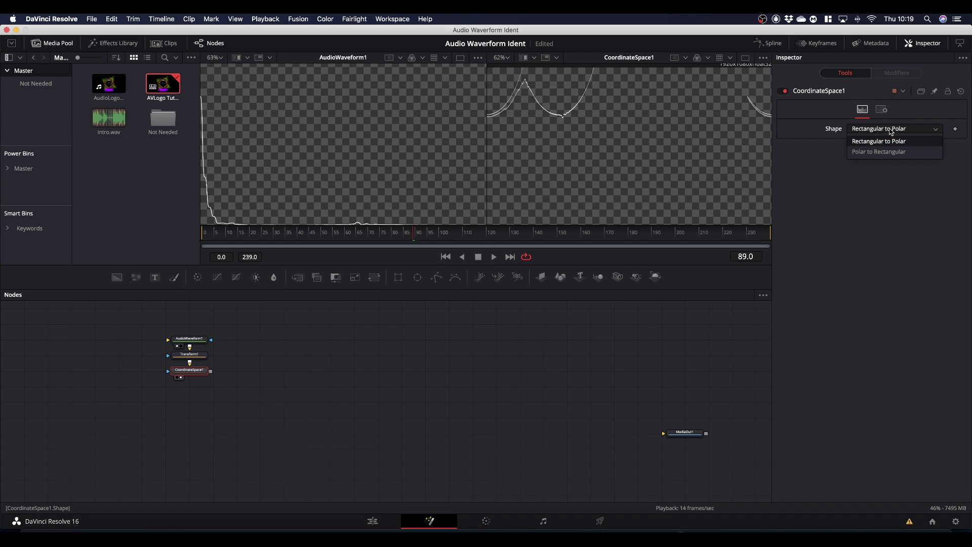
left_click(870, 151)
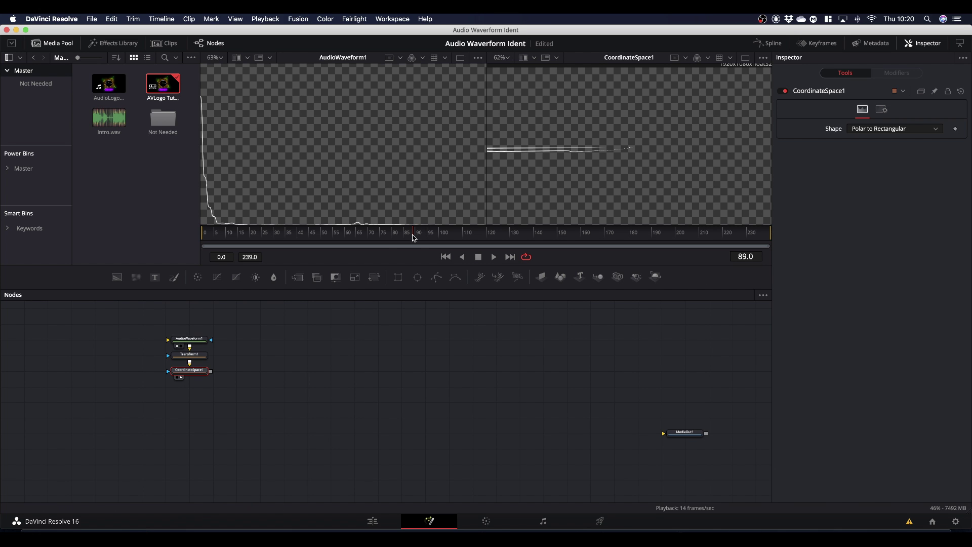
Play back the polar waveform from an earlier frame and check the Coordinate Space node's controls and settings
left_click_drag(414, 237, 363, 236)
key("space")
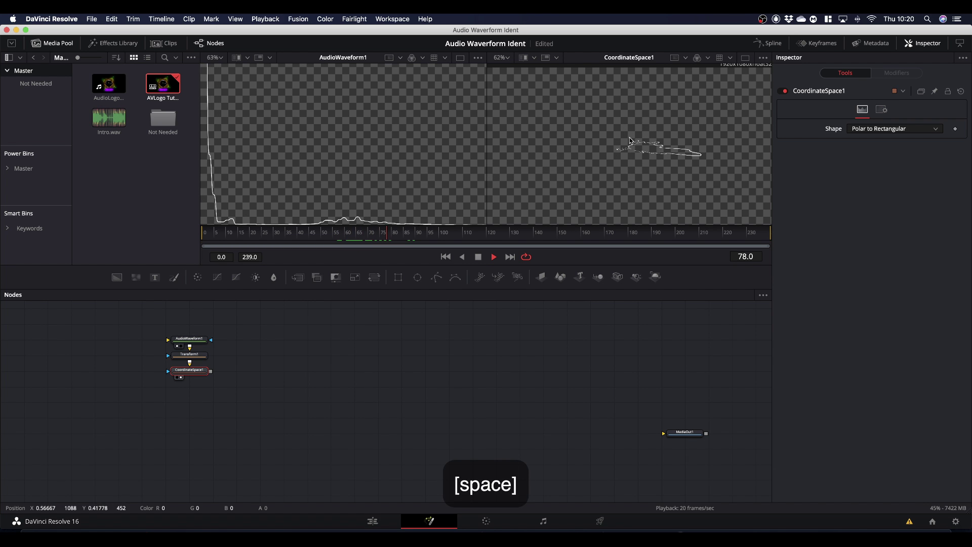
key("space")
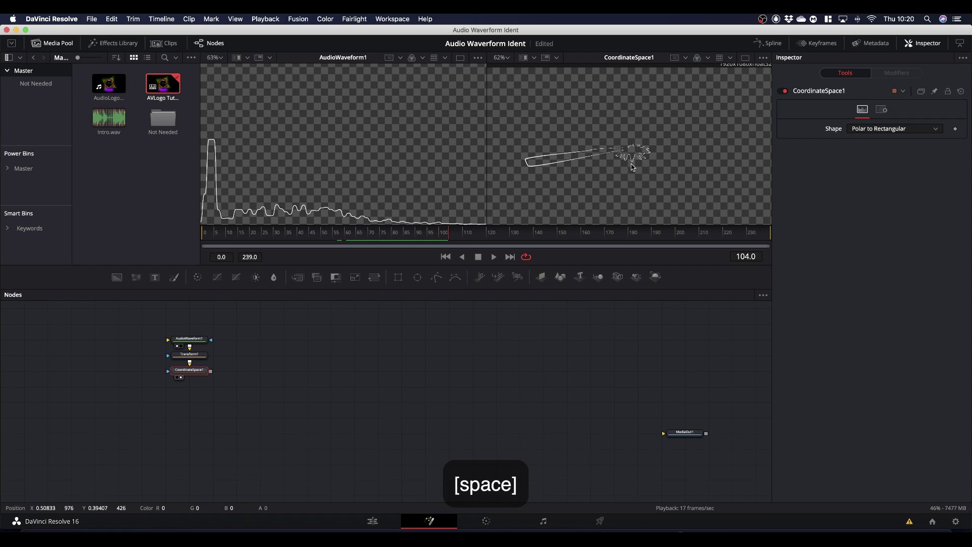
left_click(192, 374)
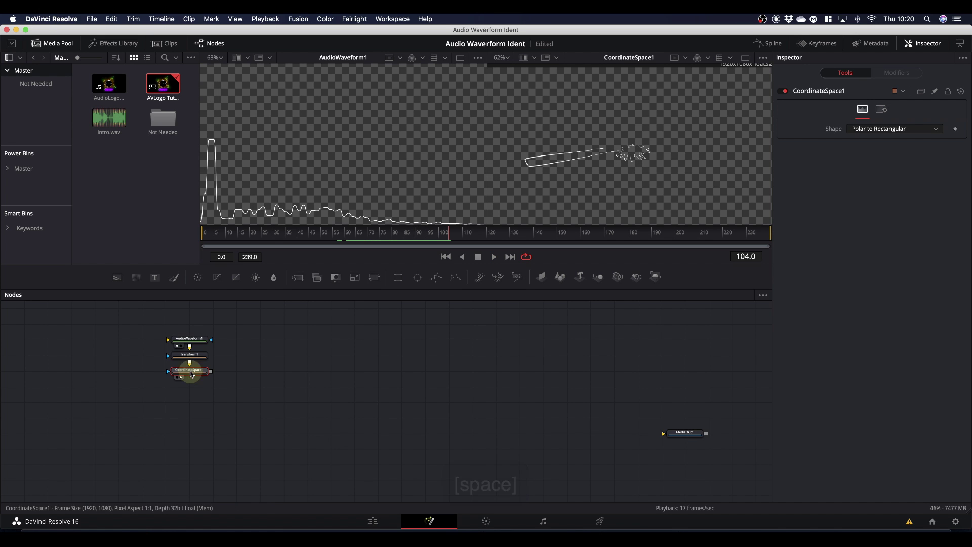
left_click(882, 110)
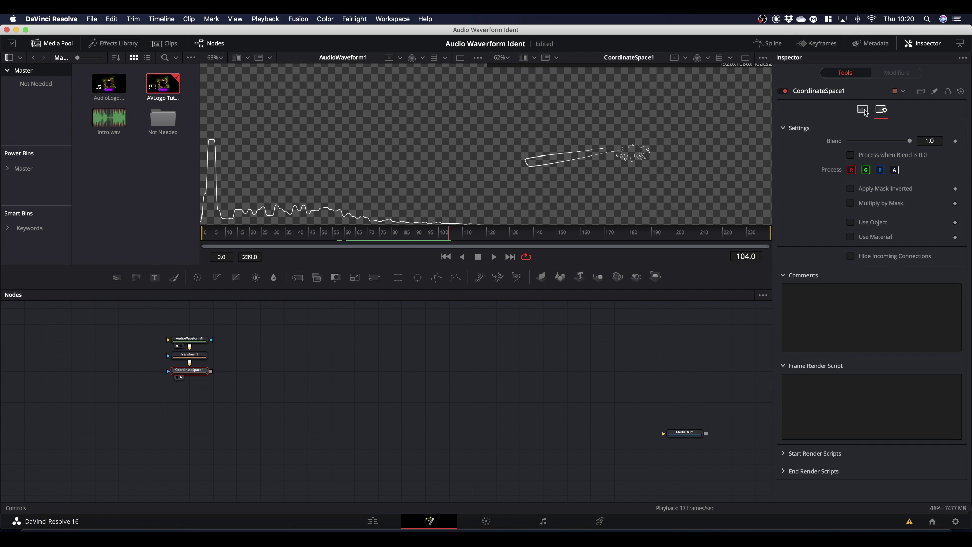
left_click(862, 110)
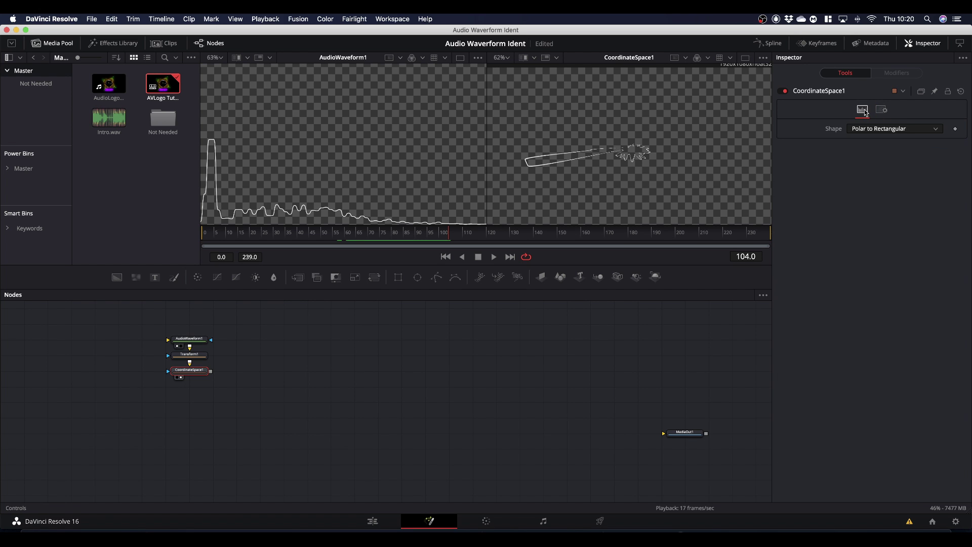
Show Transform1 in the first viewer, try shifting the waveform up and to the right, and reset the node to its defaults
left_click(199, 357)
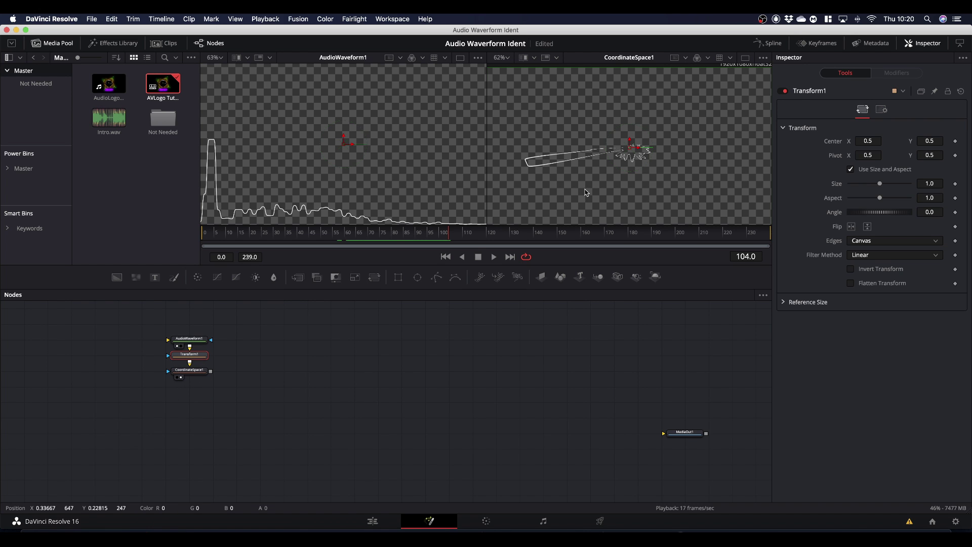
left_click_drag(203, 354, 325, 193)
left_click_drag(339, 144, 379, 135)
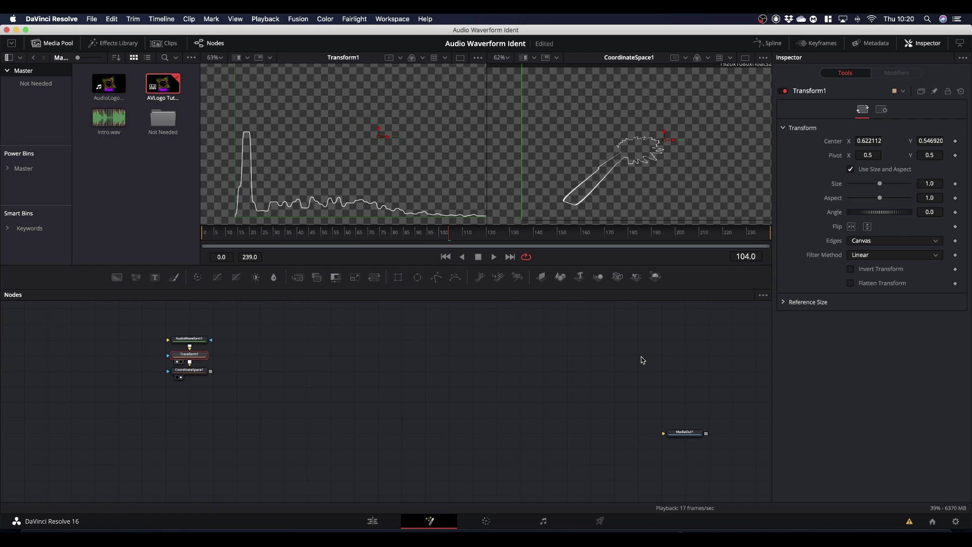
left_click(961, 91)
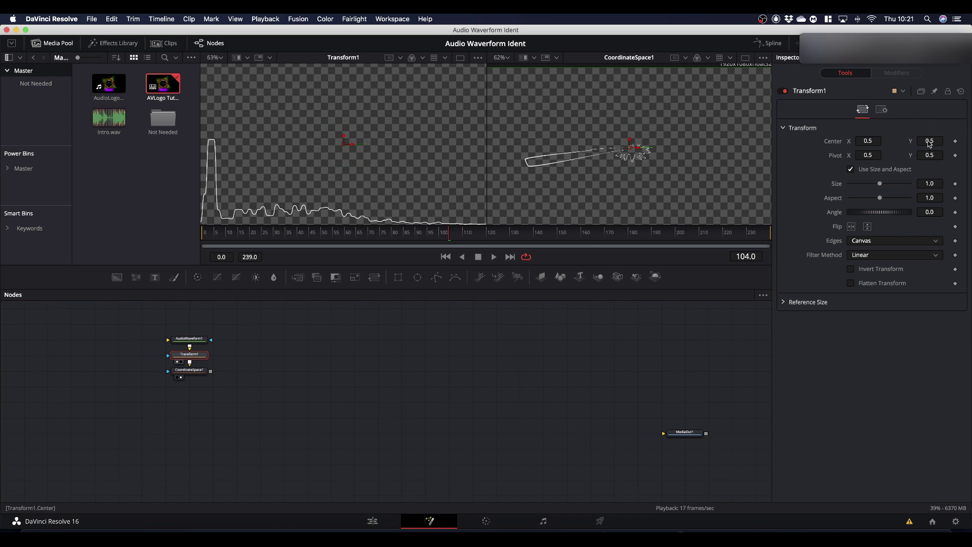
Raise the waveform in Transform1 by setting its Center Y to 0.77457
left_click_drag(930, 144, 583, 144)
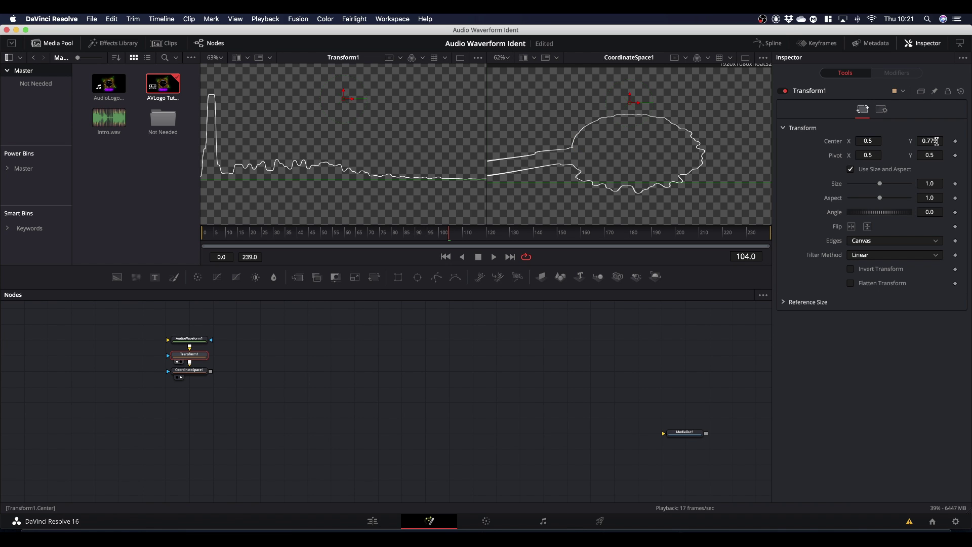
left_click(931, 140)
type(".")
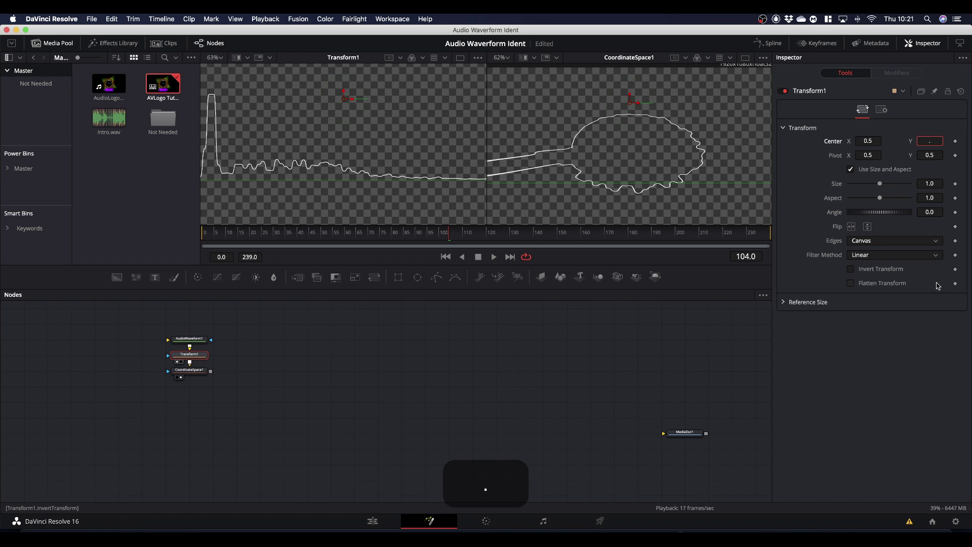
type("774570")
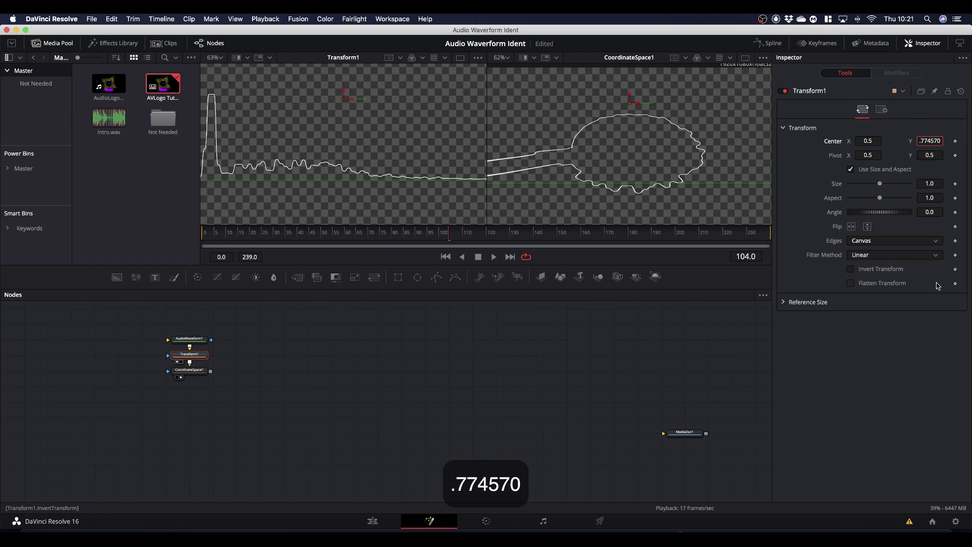
left_click(871, 433)
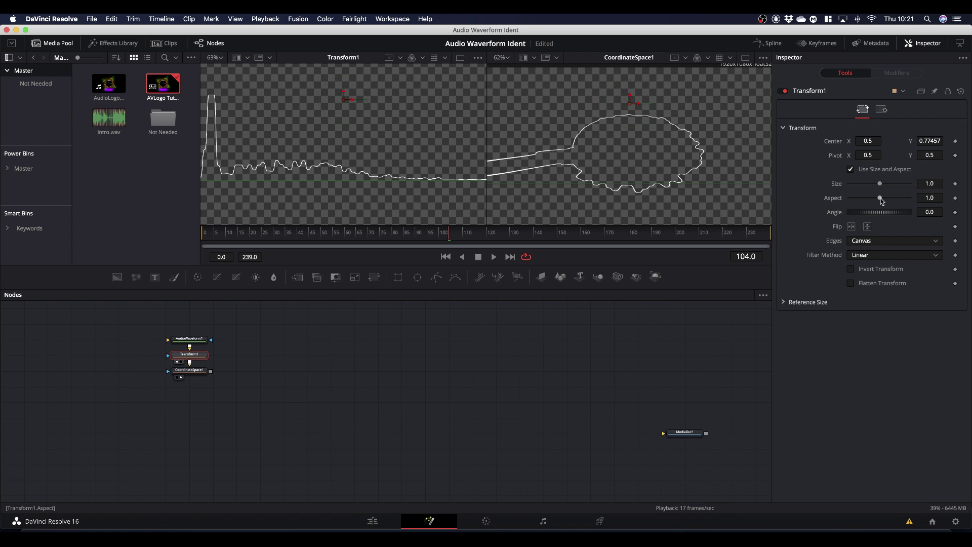
Set the Aspect of Transform1 to 1.244
left_click(935, 198)
left_click(935, 198)
type("1.2")
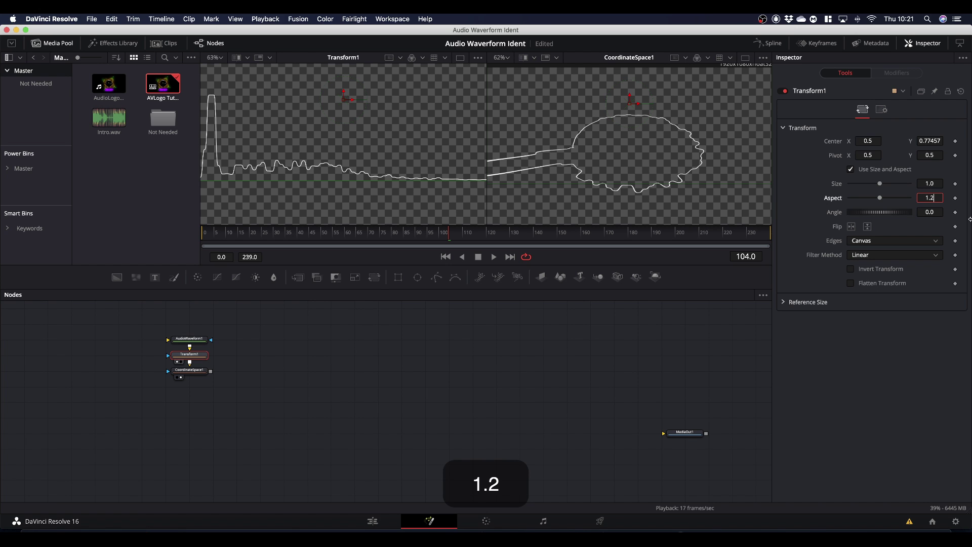
type("44")
key("Return")
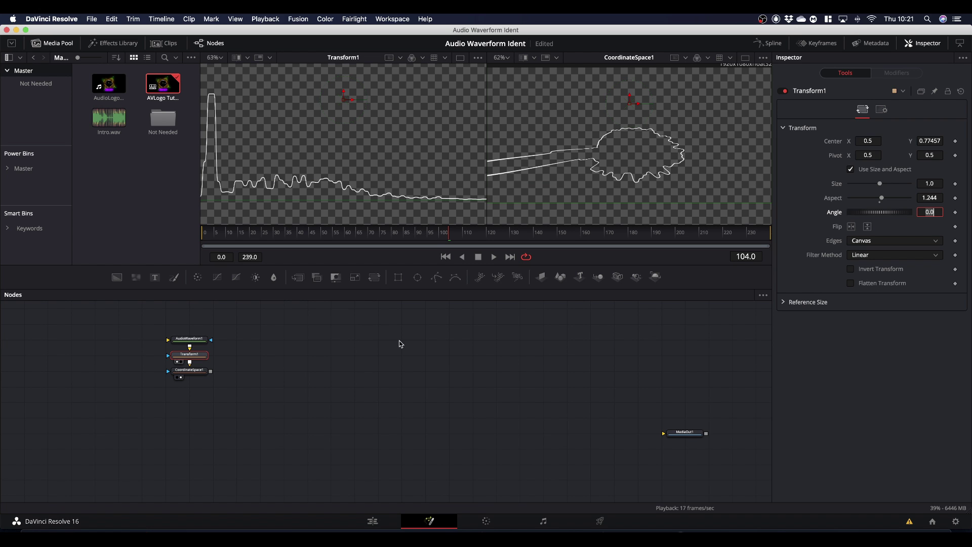
At frame 40, set AudioWaveform1's Proxy (for sampling) to 25 and play back the resulting shape
left_click_drag(449, 234, 297, 262)
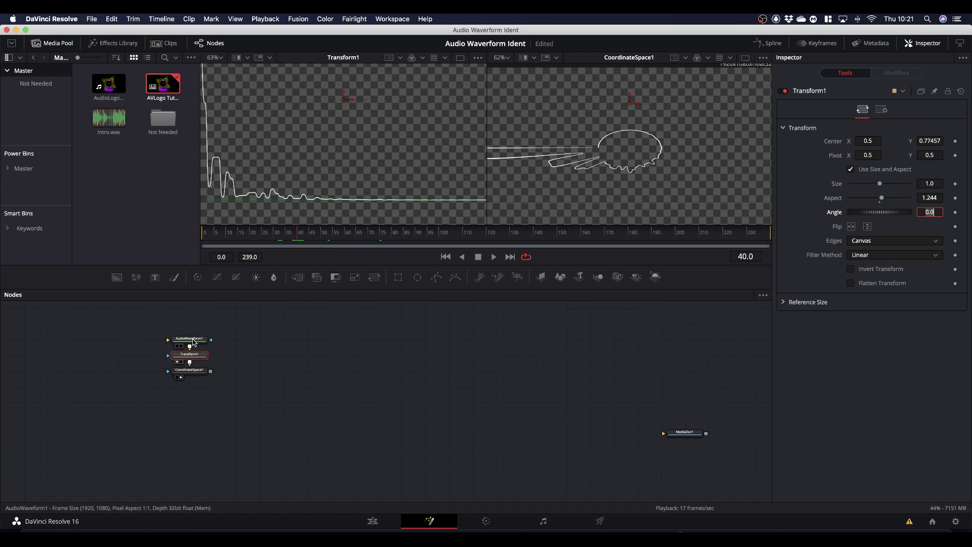
left_click(189, 338)
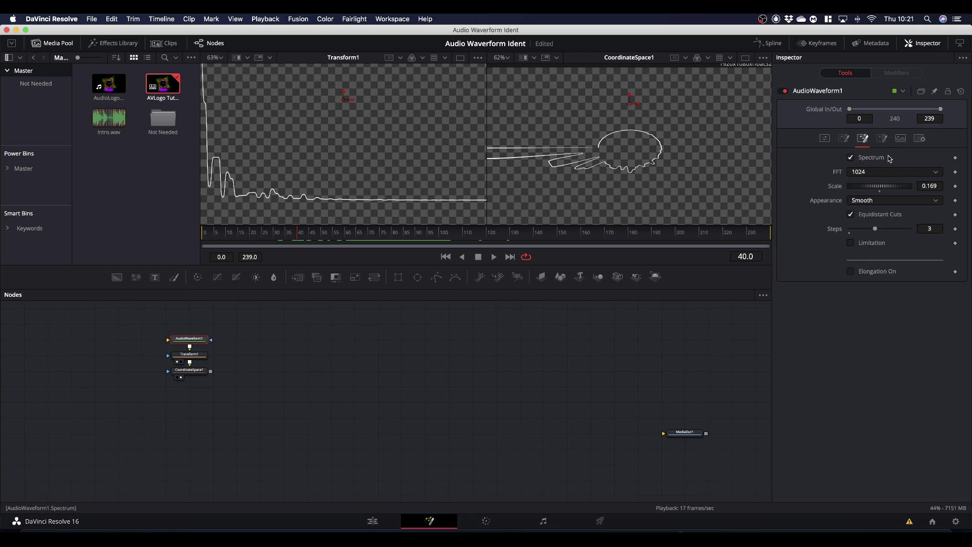
left_click(824, 138)
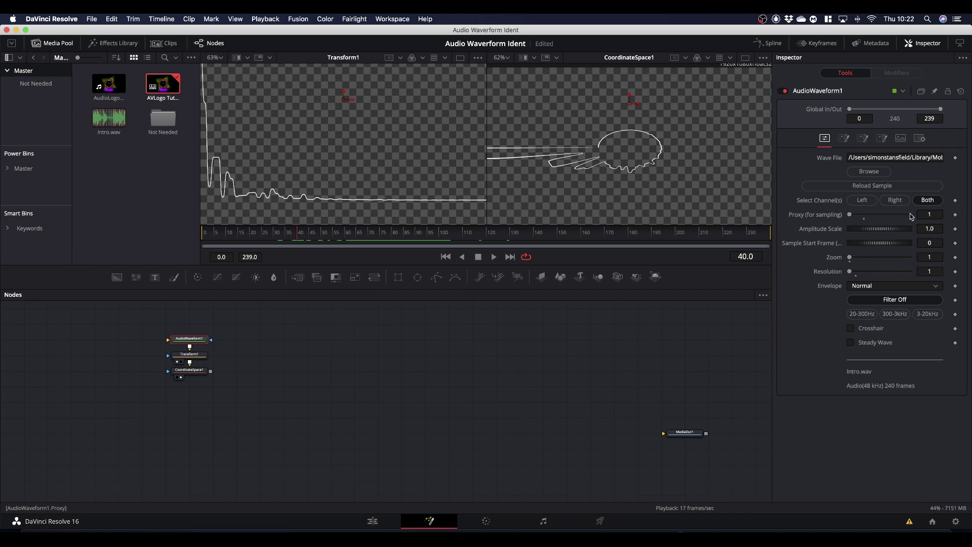
left_click(865, 220)
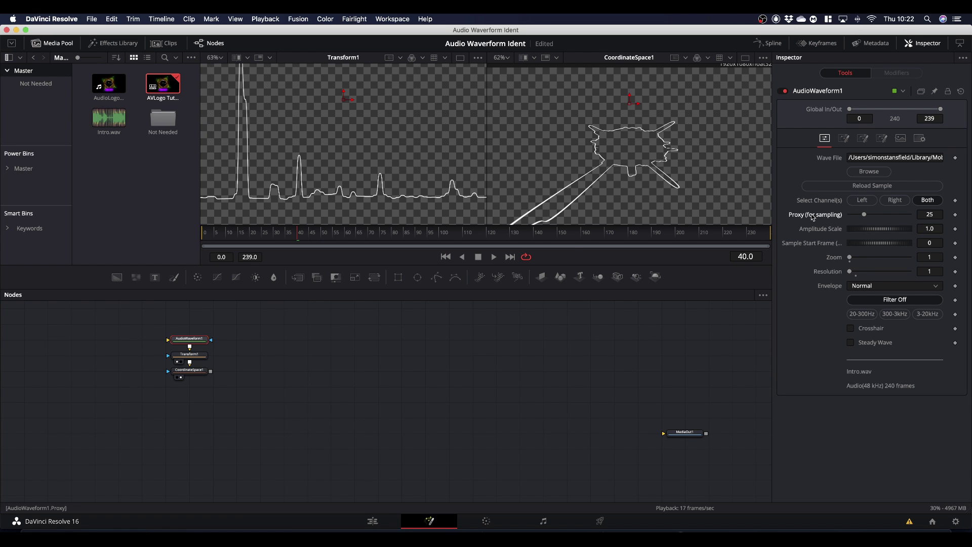
key("space")
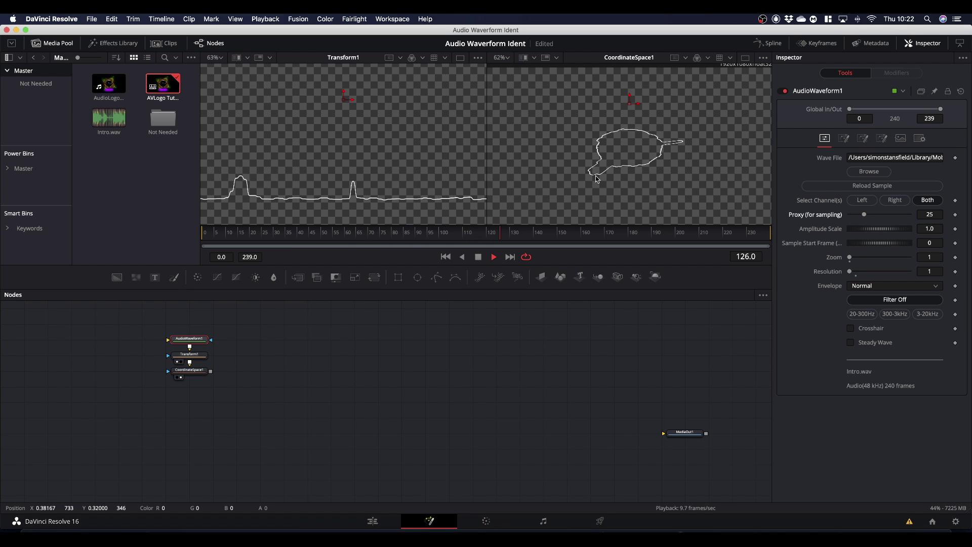
key("space")
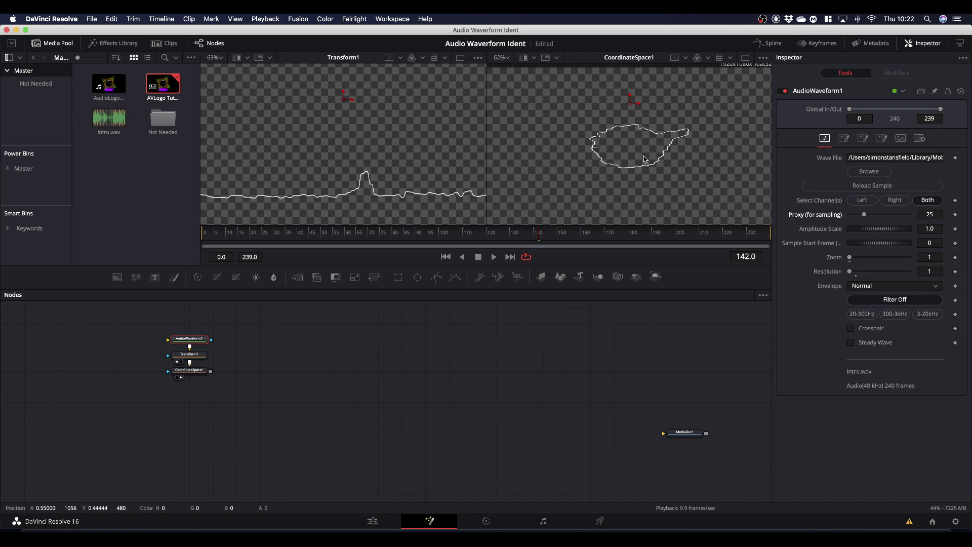
Add a Duplicate (Dup) node after CoordinateSpace1
left_click(191, 372)
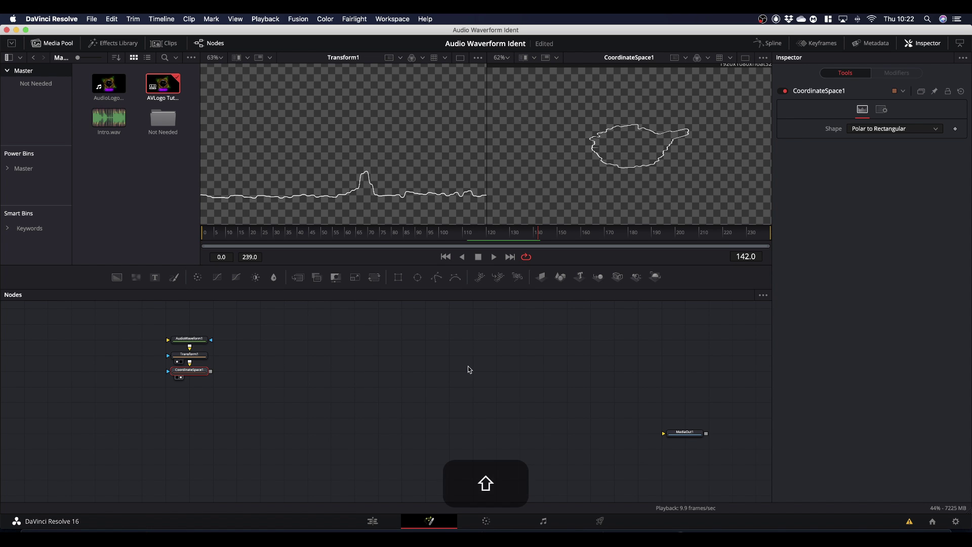
key("shift+space")
type("coodu")
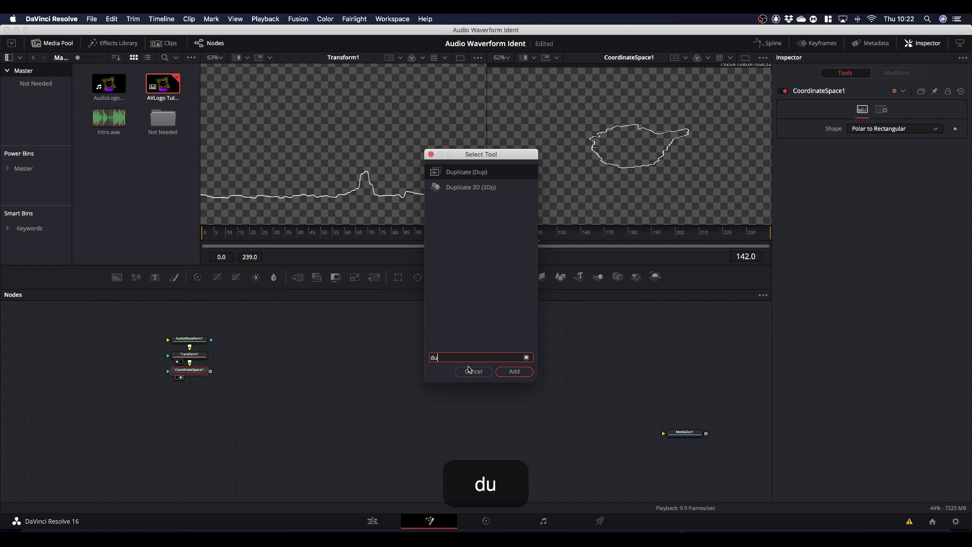
type("plicate")
key("Return")
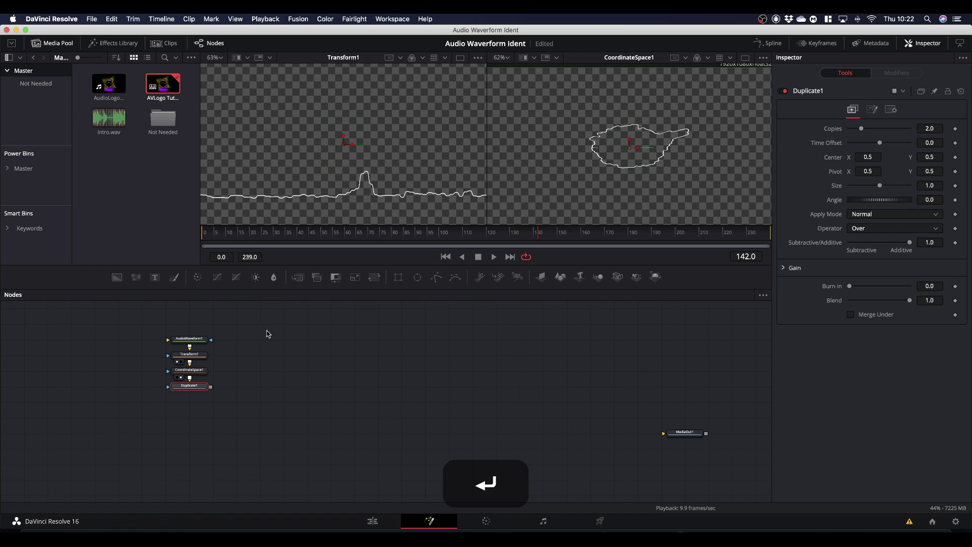
Set Duplicate1 to 4 copies with an angle of 90 degrees
left_click(193, 389)
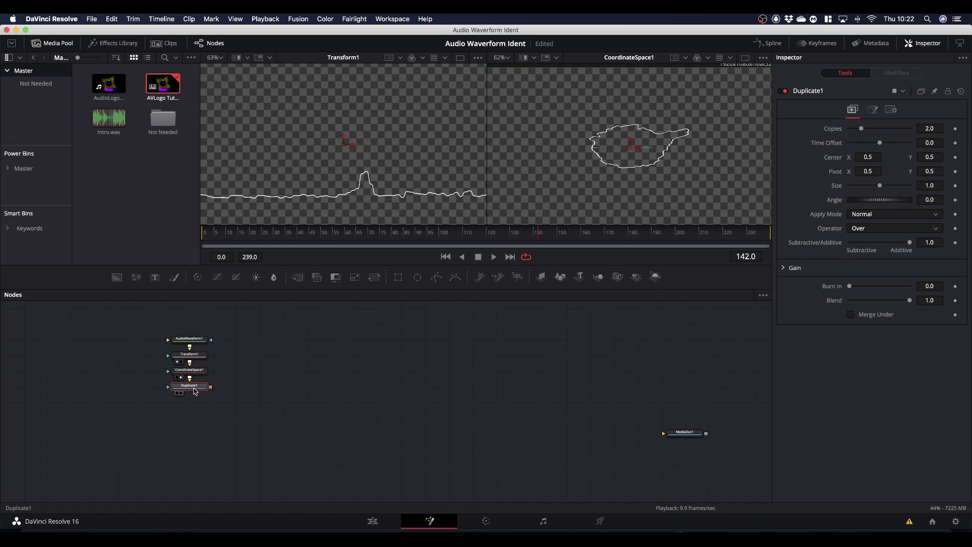
double_click(928, 129)
type("2")
type("4")
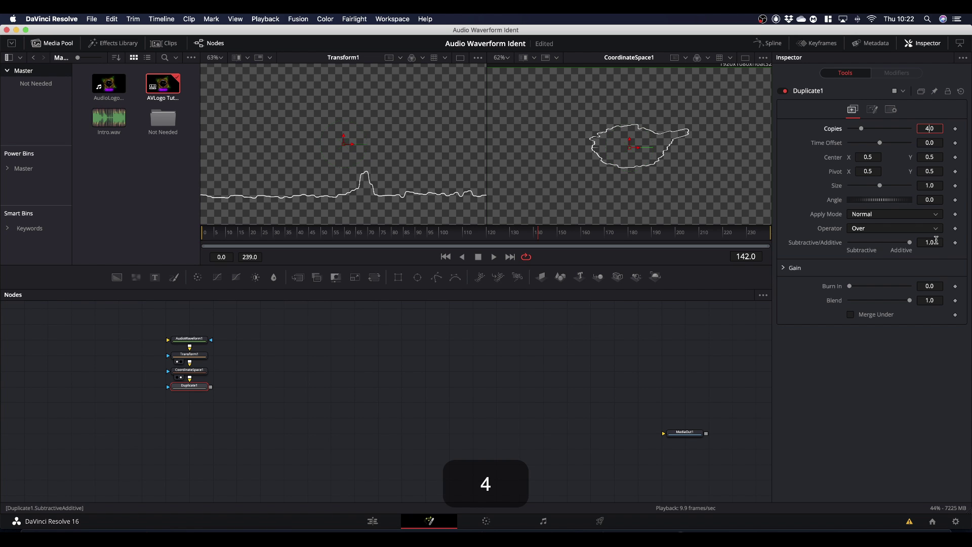
left_click(928, 199)
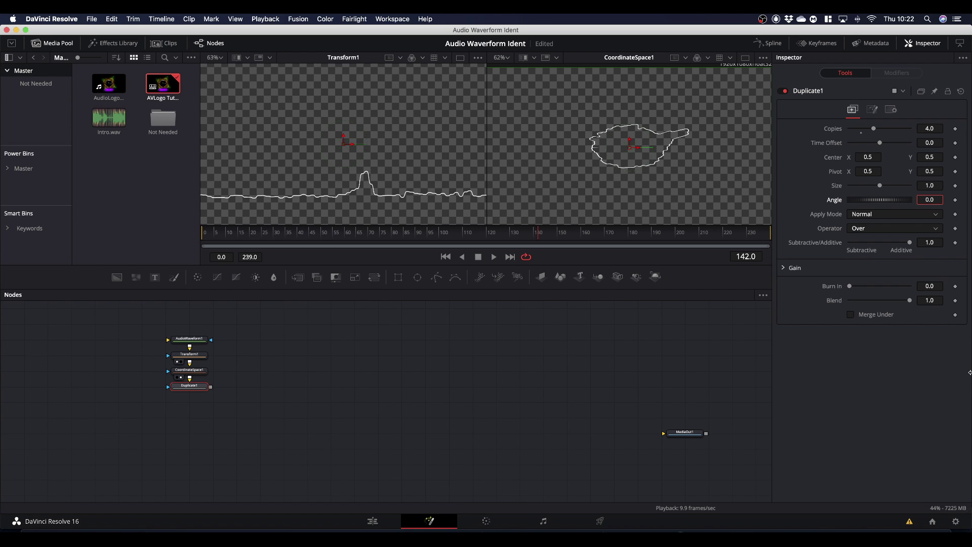
key("BackSpace")
key("BackSpace")
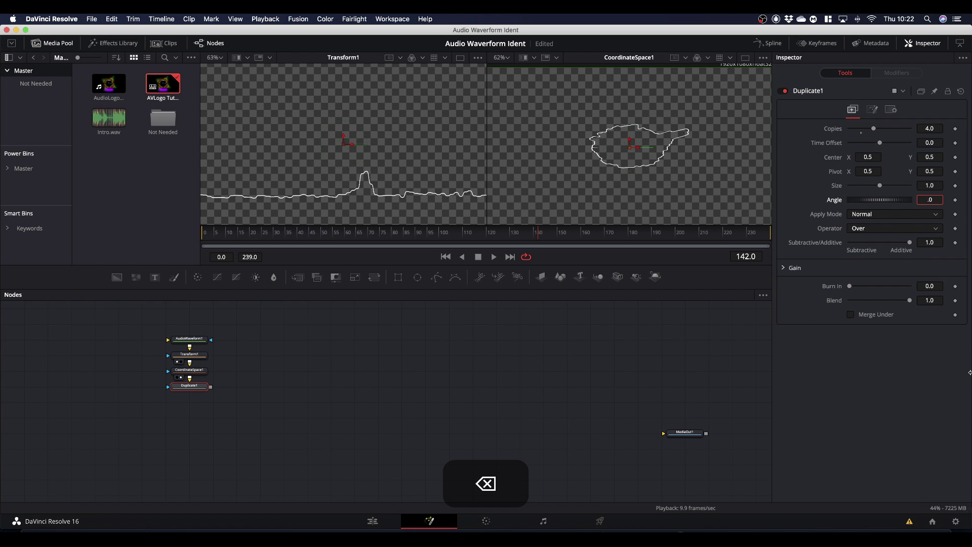
type("90")
left_click(863, 411)
Show Duplicate1 in the second viewer and play back the duplicated waveform animation up to frame 175
left_click_drag(196, 385, 579, 156)
key("space")
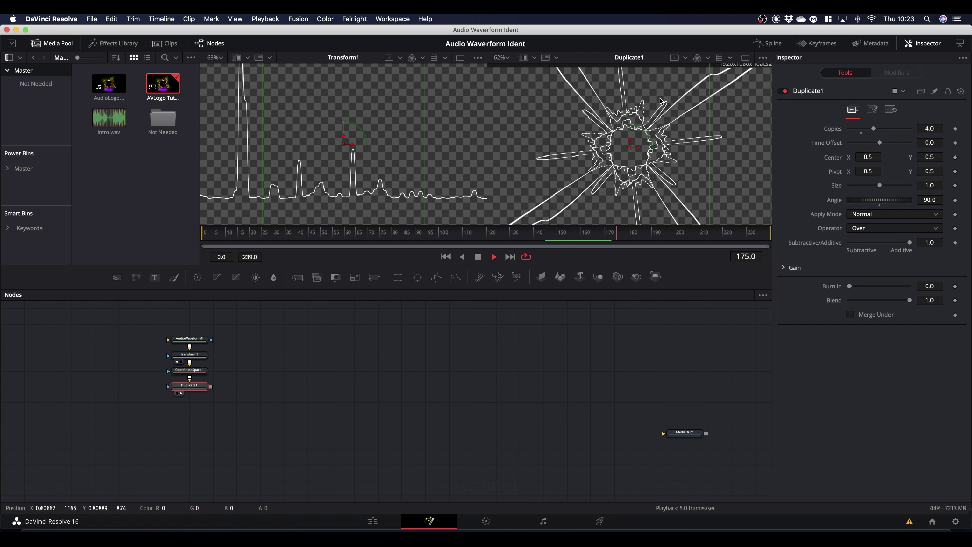
key("space")
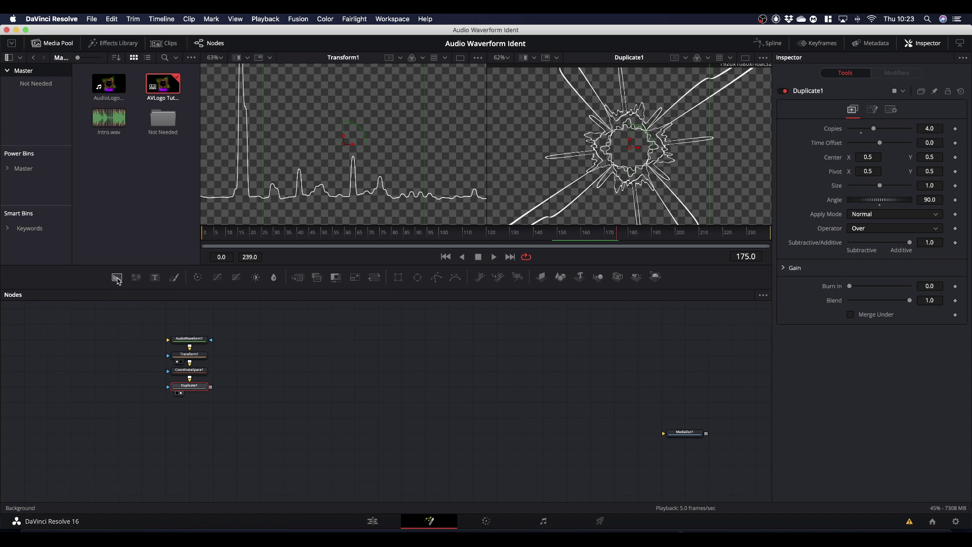
Add a separate Background node beside Duplicate1, shown in the first viewer, and give it a Gradient fill of type Radial
left_click_drag(117, 277, 311, 392)
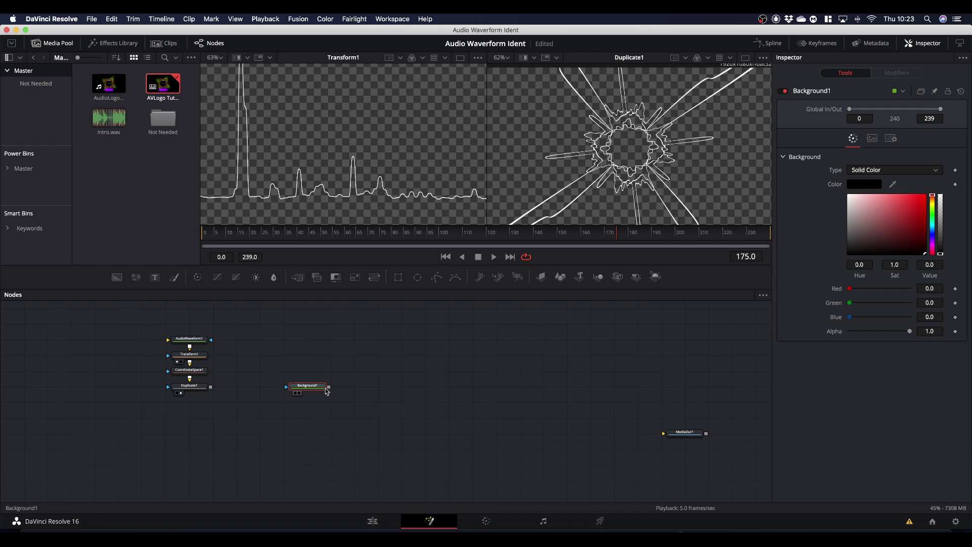
left_click_drag(322, 390, 371, 188)
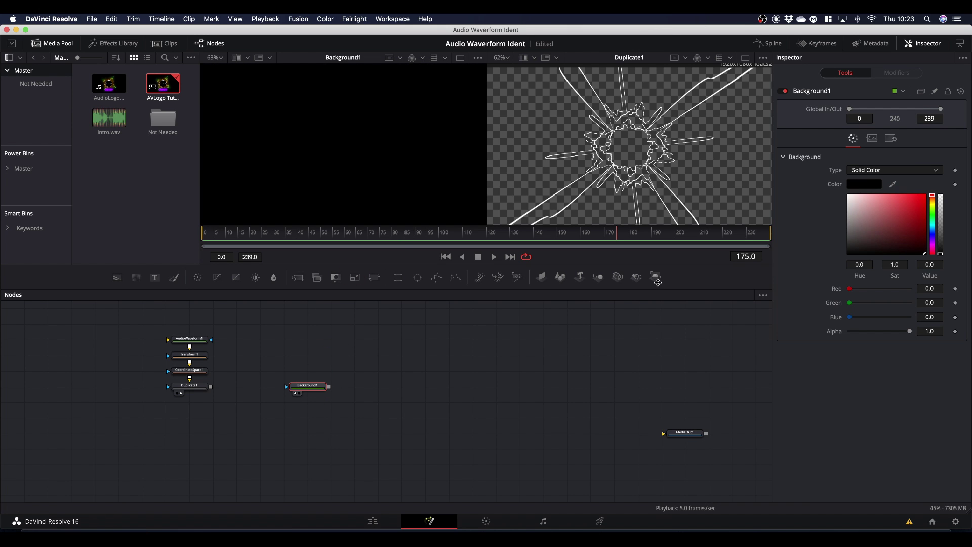
left_click(870, 170)
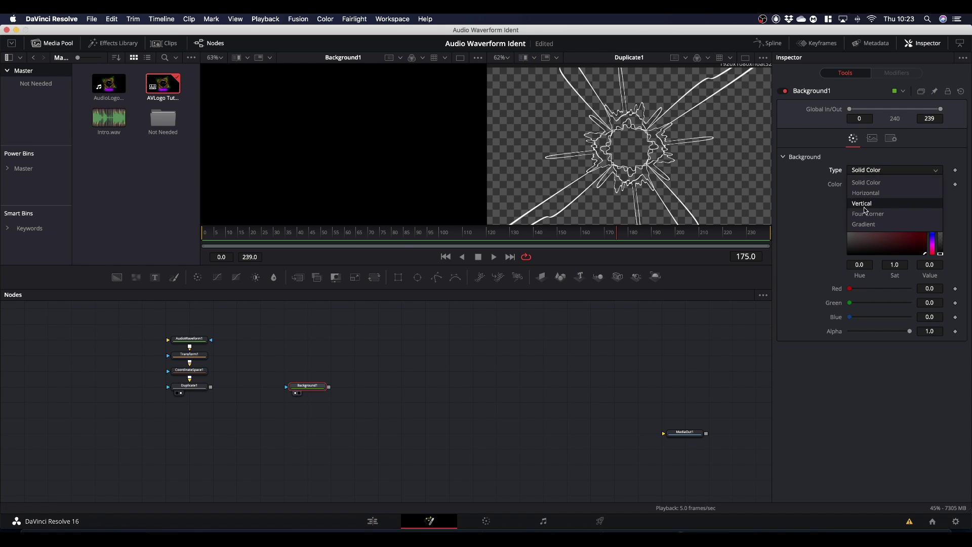
left_click(867, 224)
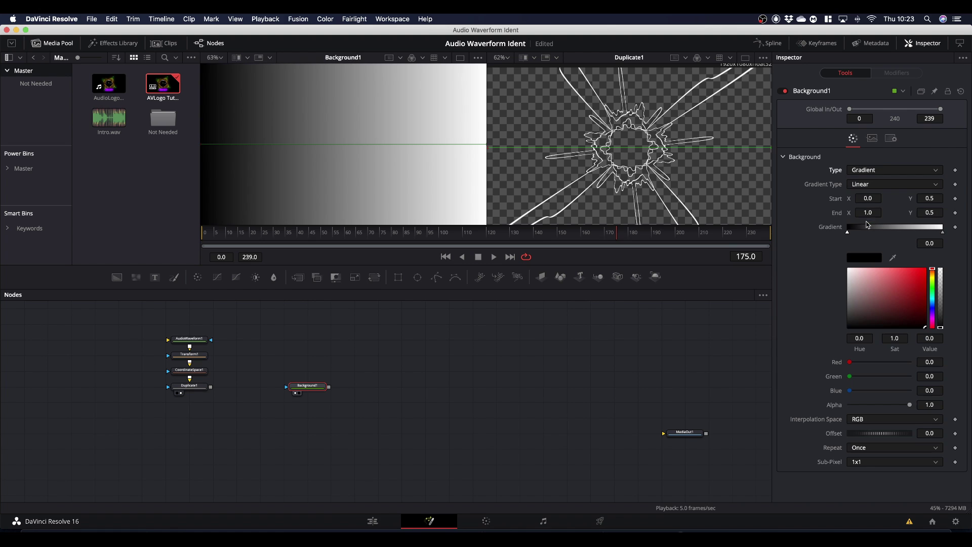
left_click(864, 185)
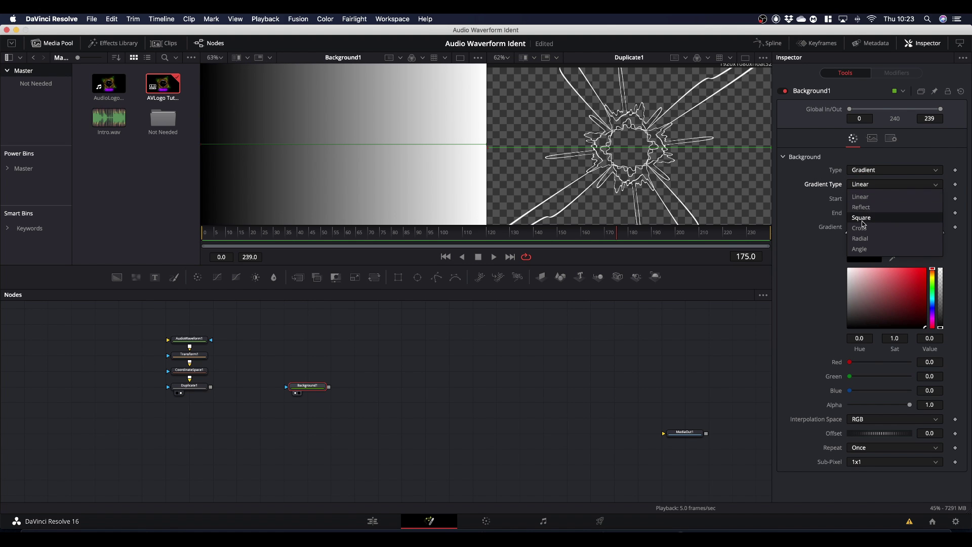
left_click(860, 238)
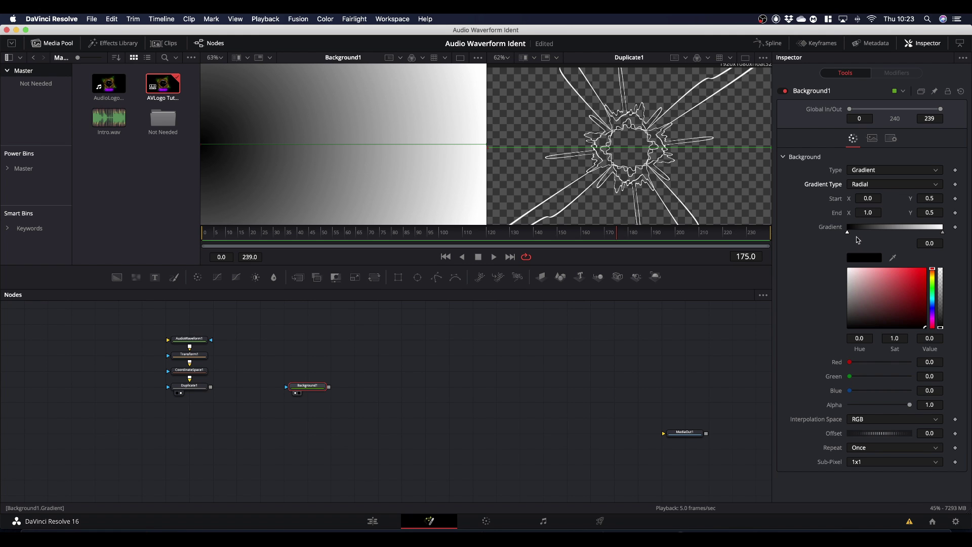
Build a rainbow in the Background1 gradient, adding stops that run from a red start through yellow, green and blue to violet
mouse_move(917, 275)
left_mouse_down()
mouse_move(946, 241)
mouse_move(932, 277)
left_mouse_up()
left_click(860, 227)
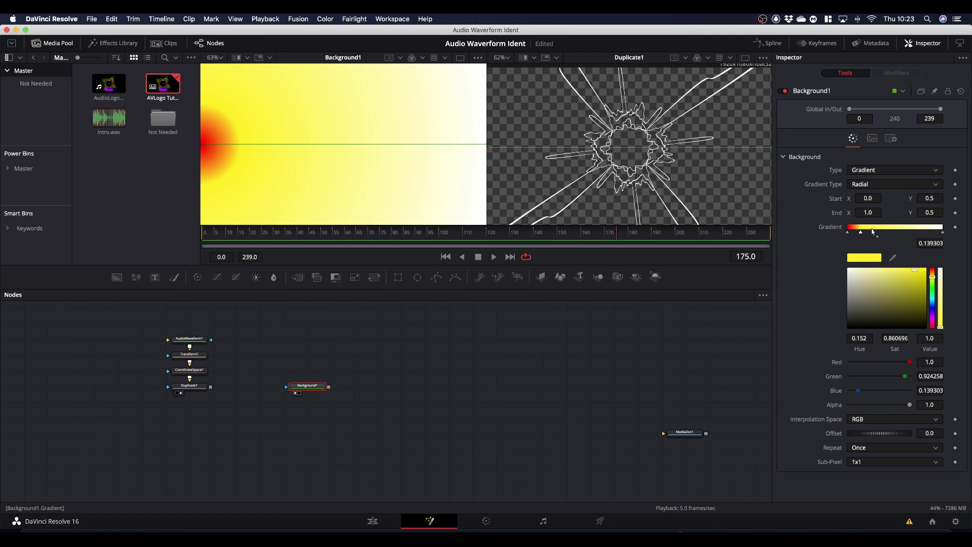
left_click(872, 232)
mouse_move(934, 282)
left_mouse_down()
mouse_move(935, 270)
mouse_move(934, 290)
left_mouse_up()
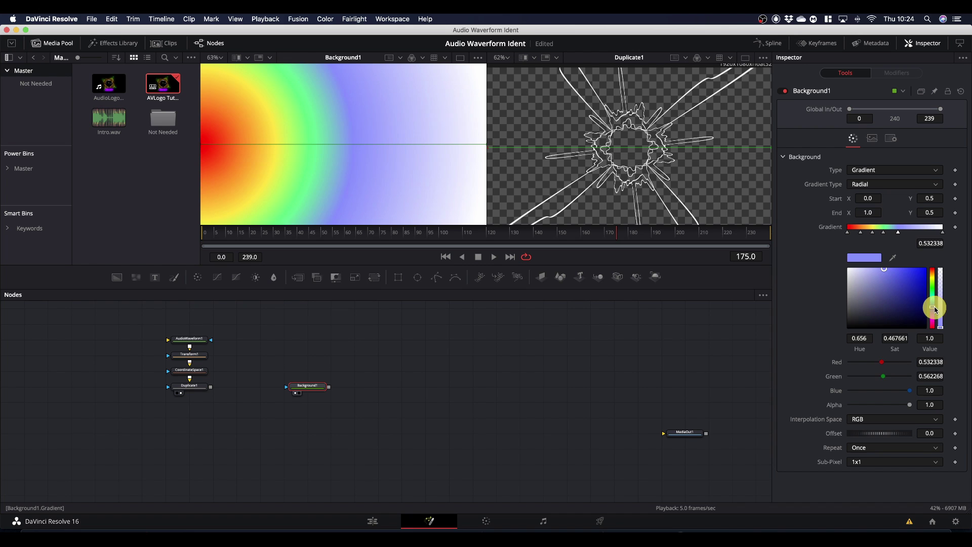
mouse_move(933, 304)
left_mouse_down()
mouse_move(933, 313)
mouse_move(930, 305)
left_mouse_up()
Recolour the gradient's final stop to fully saturated red so it matches the first stop
left_click(943, 232)
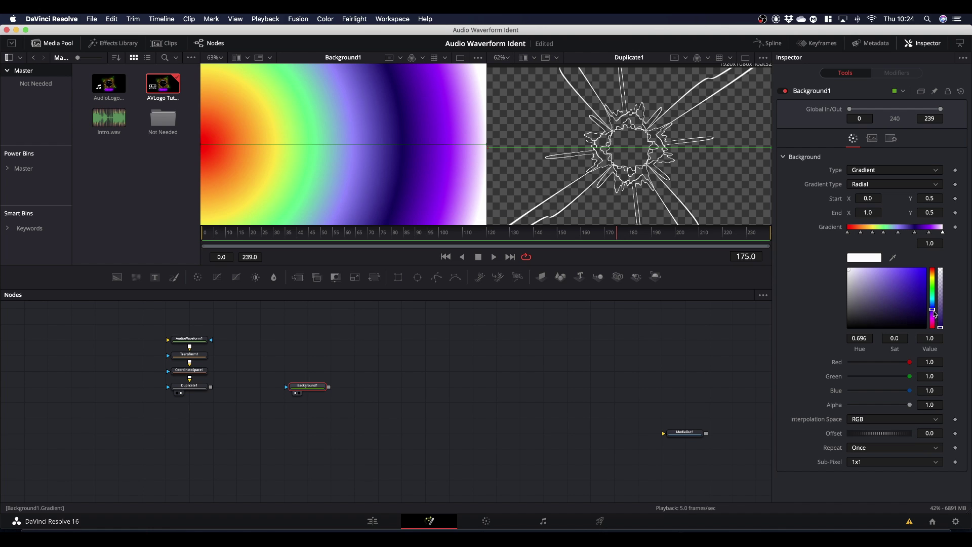
left_click_drag(934, 314, 936, 265)
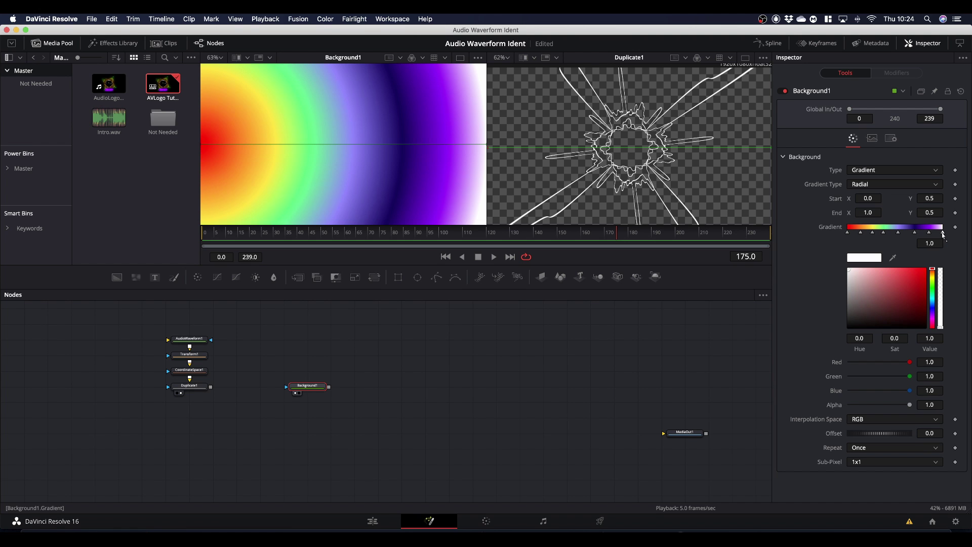
left_click_drag(916, 281, 949, 255)
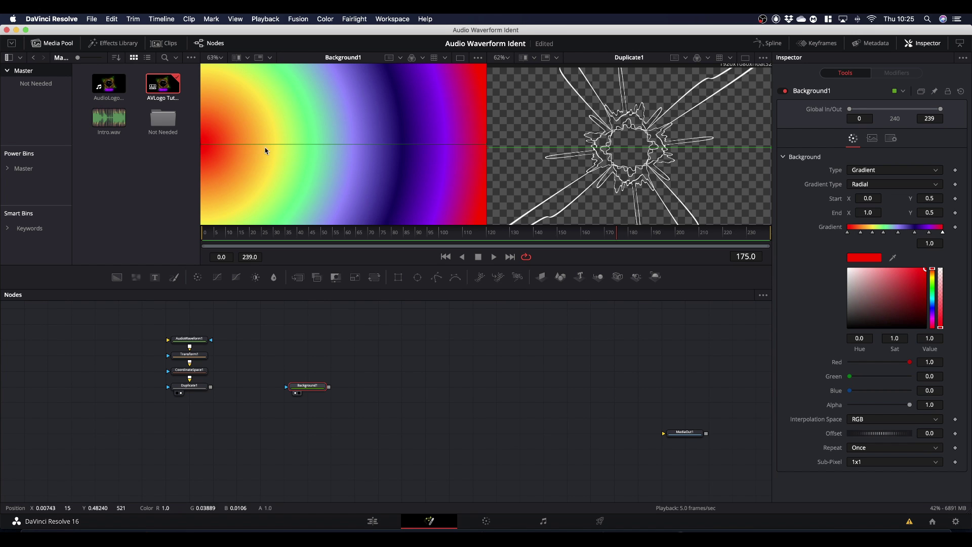
Centre the radial gradient horizontally by setting its Start X to 0.5
left_click_drag(867, 198, 658, 189)
left_click(868, 198)
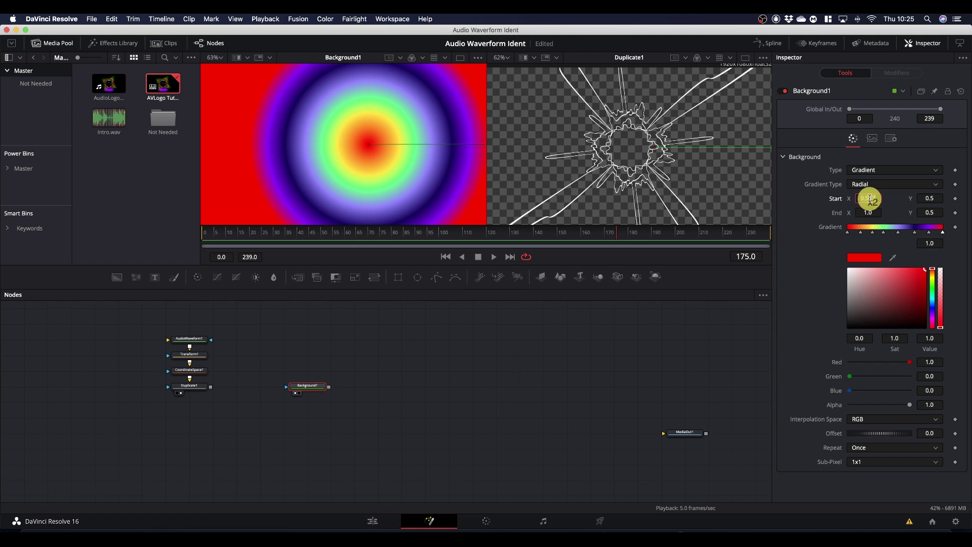
type("0.5")
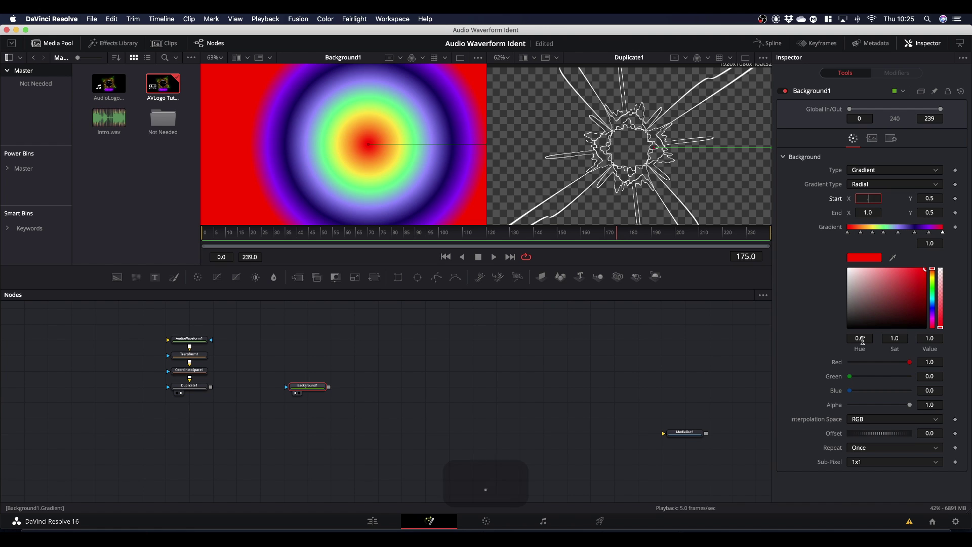
key("Return")
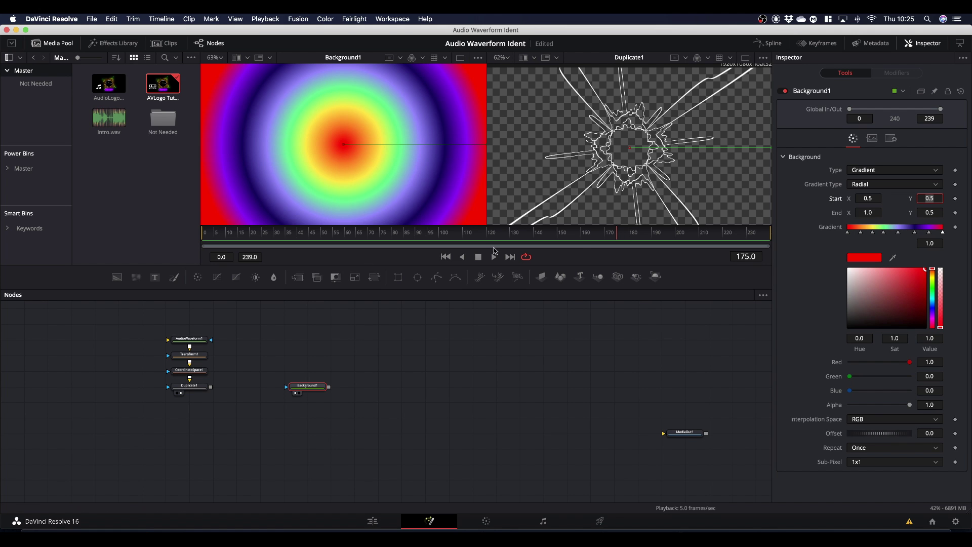
Keyframe the gradient Offset at 0.0 on frame 0 and raise it to about 3.03 on frame 60
left_click_drag(617, 234, 157, 256)
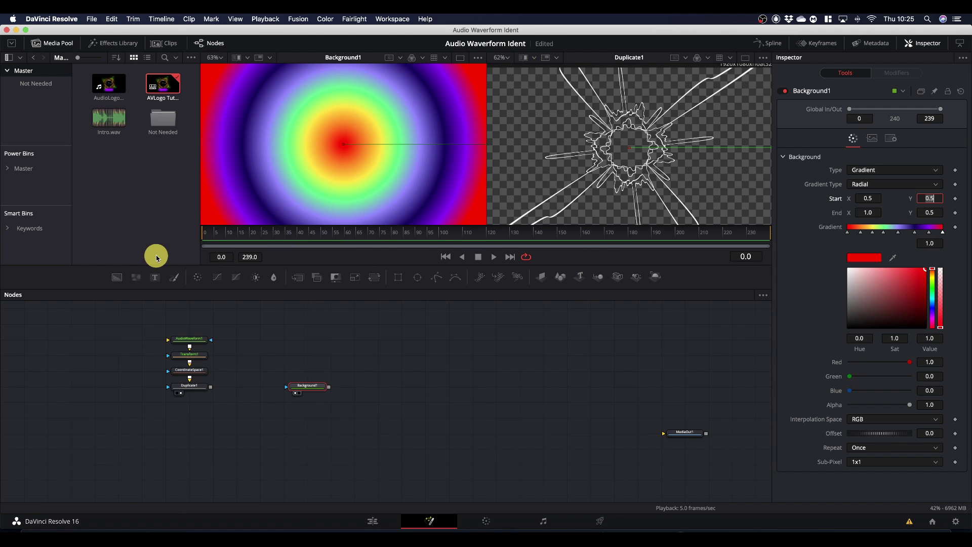
left_click(955, 434)
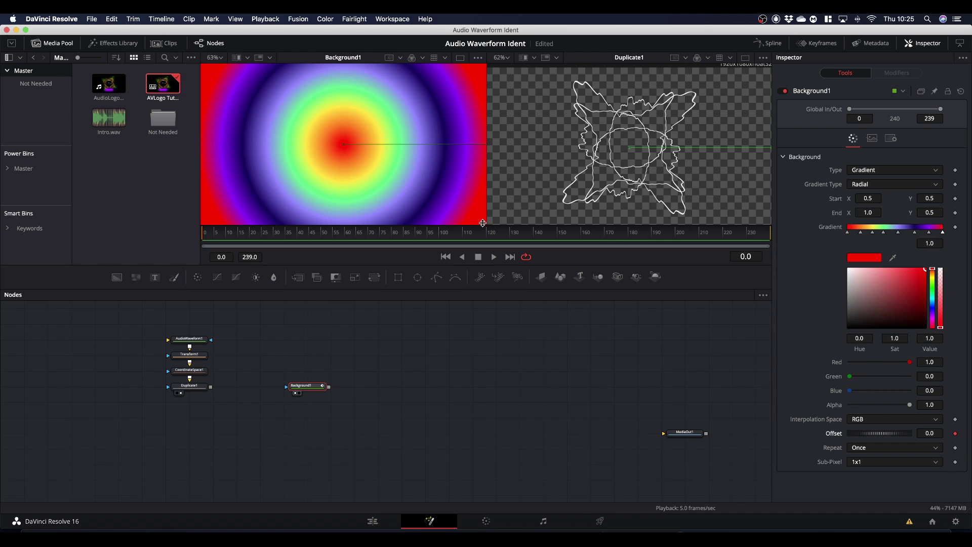
left_click_drag(205, 235, 342, 255)
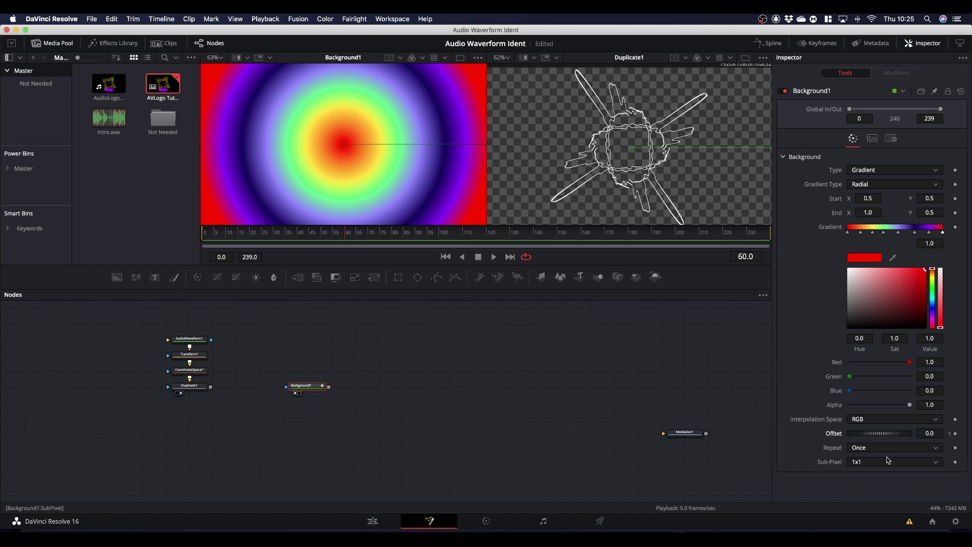
left_click_drag(881, 436, 967, 433)
left_click_drag(868, 435, 968, 432)
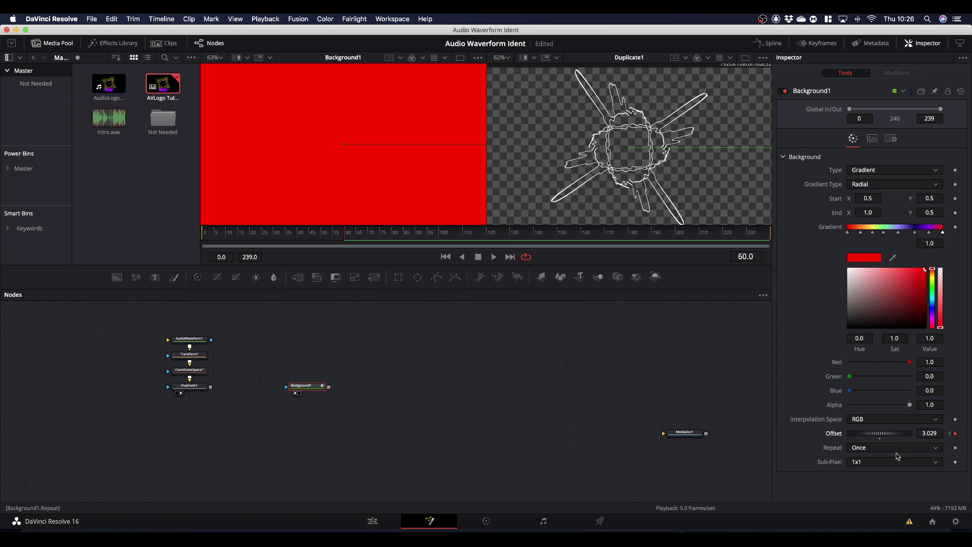
Set the gradient's Repeat mode to Repeat and test the colour rings by resetting the Offset and raising it to about 1.145
left_click(862, 449)
left_click(864, 474)
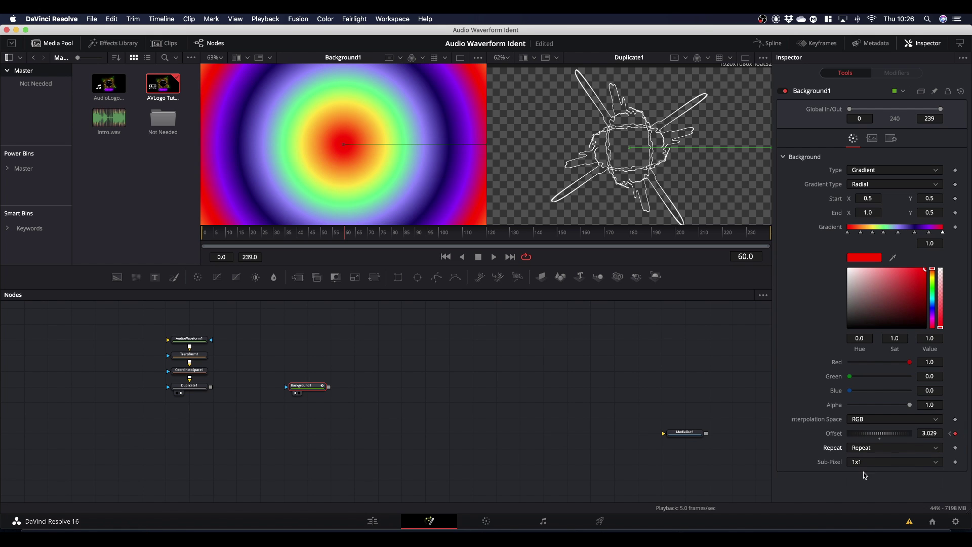
double_click(878, 435)
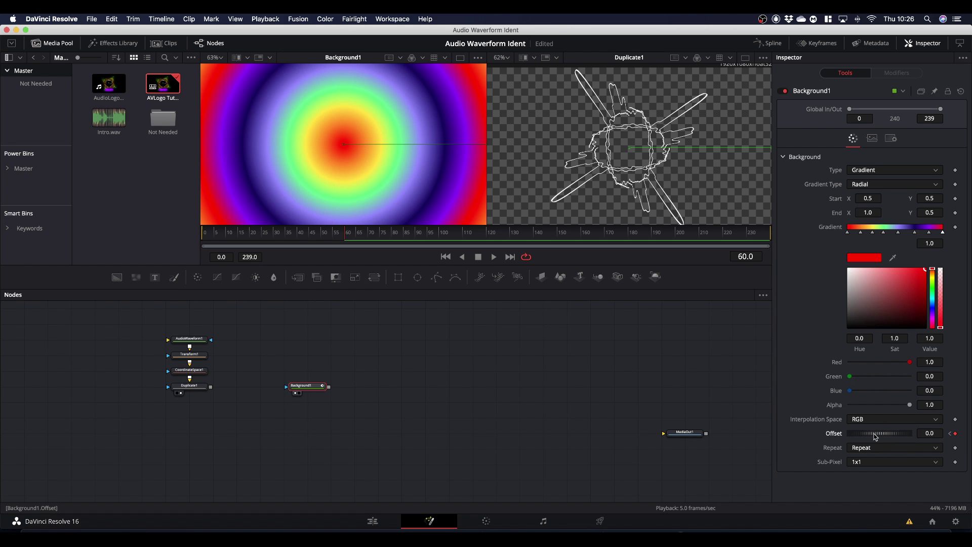
left_click_drag(876, 437, 947, 433)
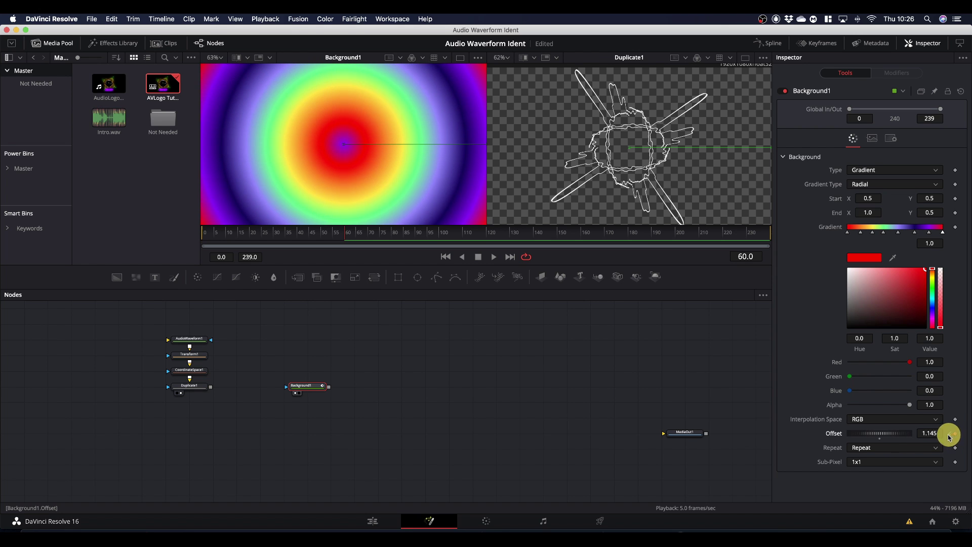
Set the Offset keyframe on frame 60 to 1 and play back the gradient animation, stopping at frame 25
double_click(934, 434)
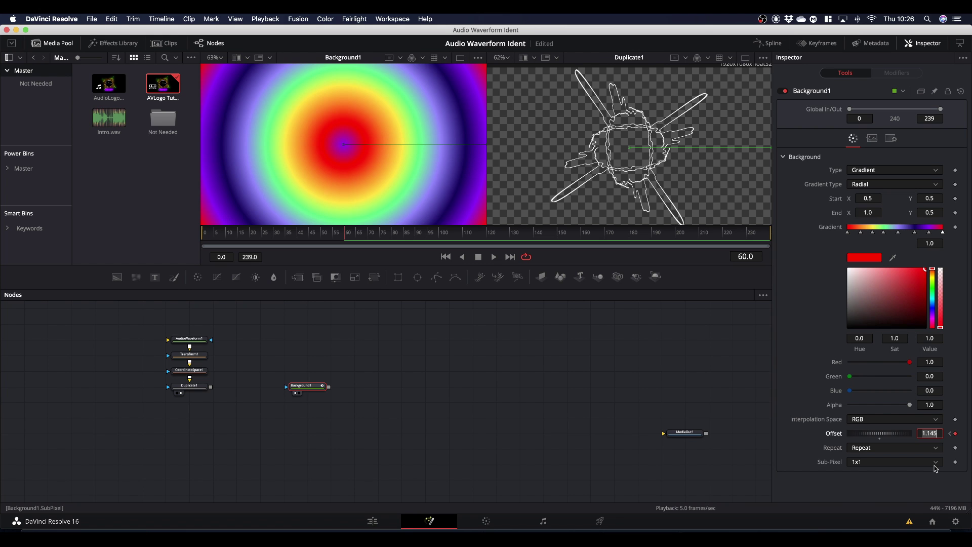
type("1")
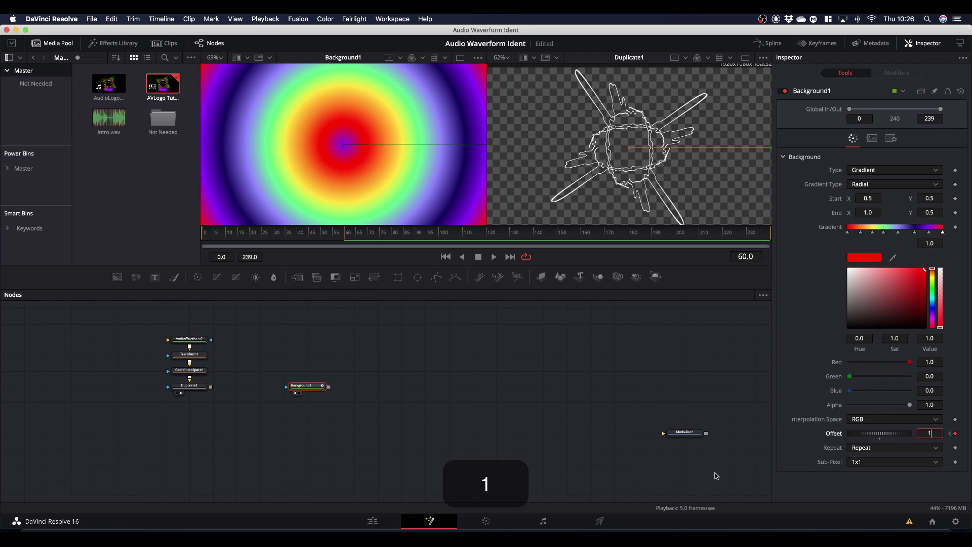
key("space")
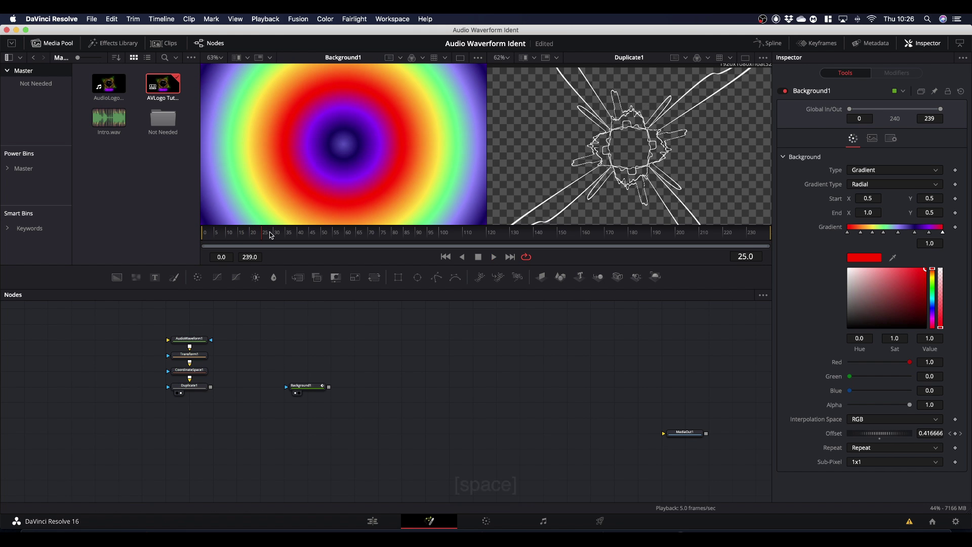
key("space")
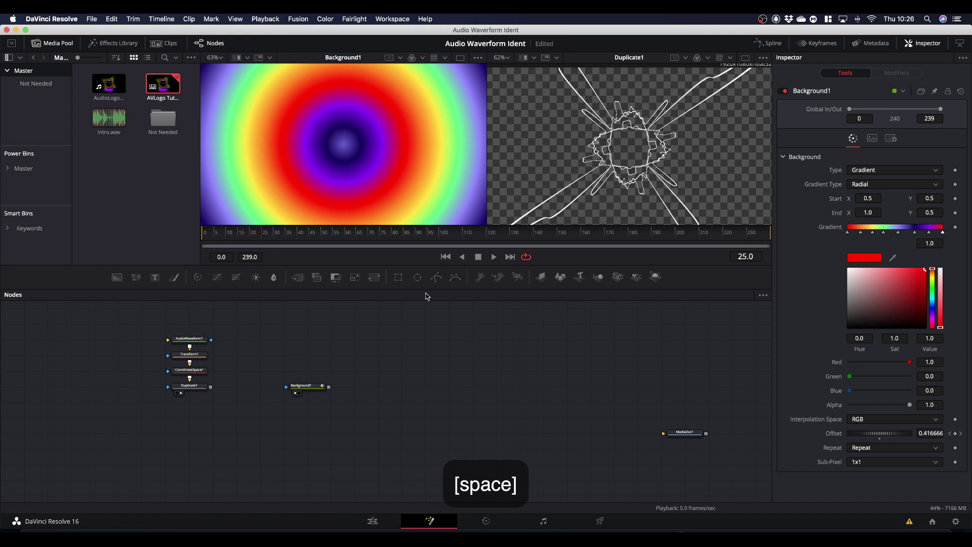
Show Background1's Offset curve in an enlarged Spline editor, fitted to the full curve
left_click(317, 387)
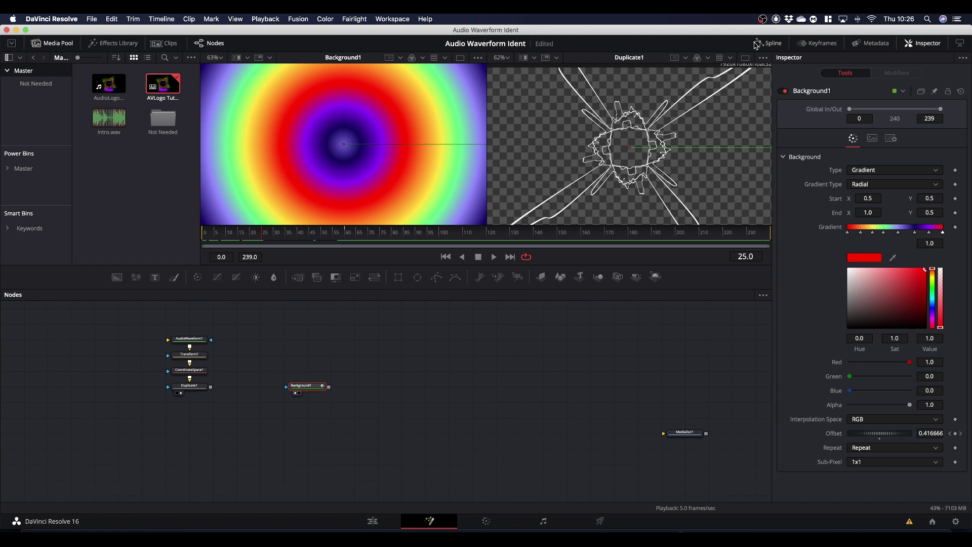
left_click(775, 44)
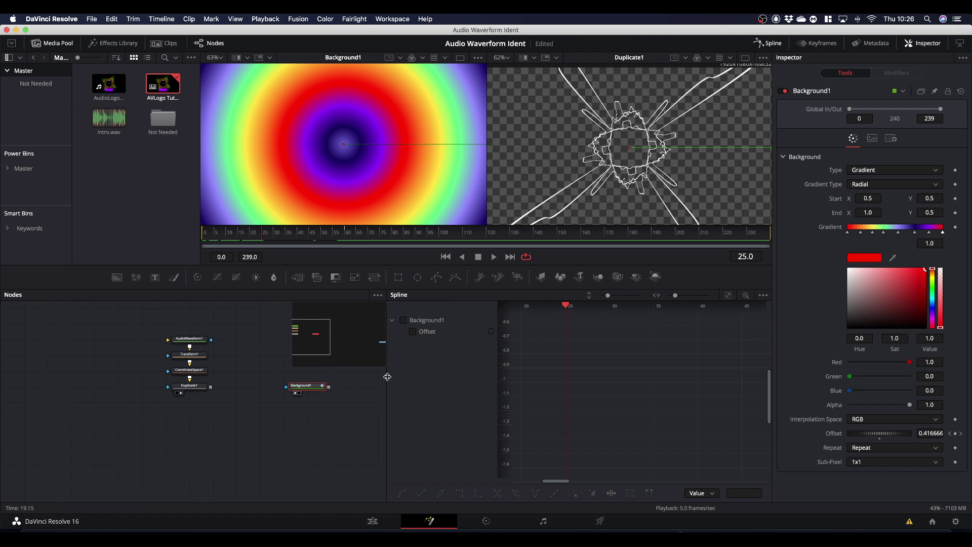
left_click_drag(387, 389, 261, 391)
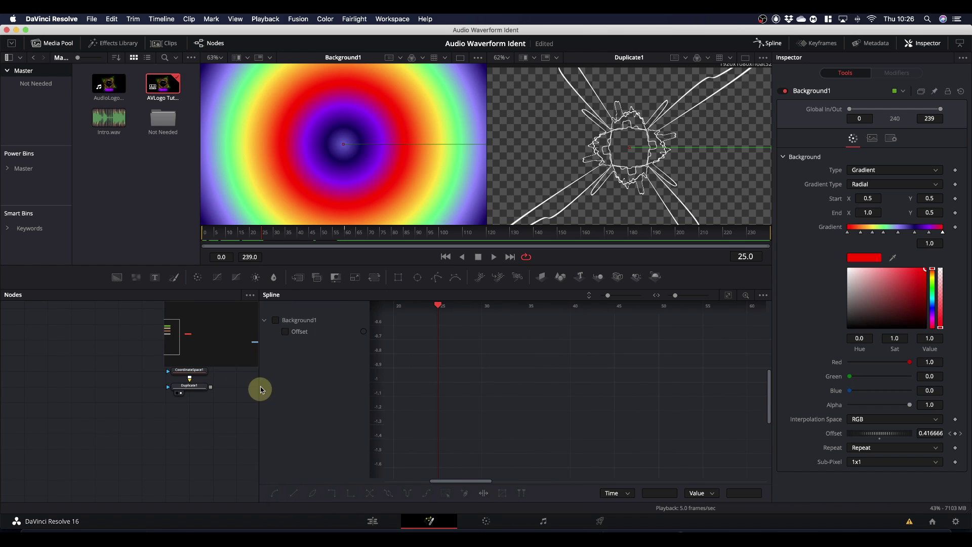
left_click(275, 320)
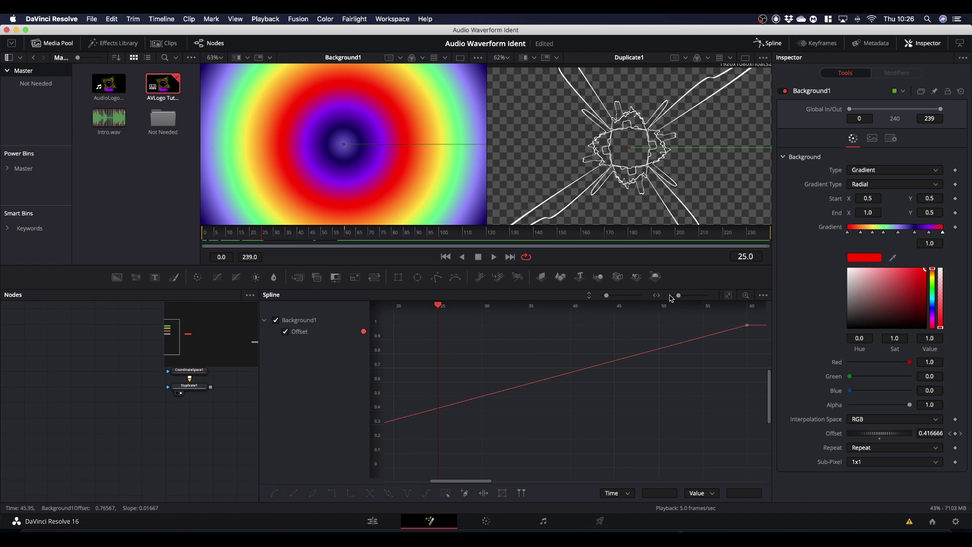
left_click(728, 297)
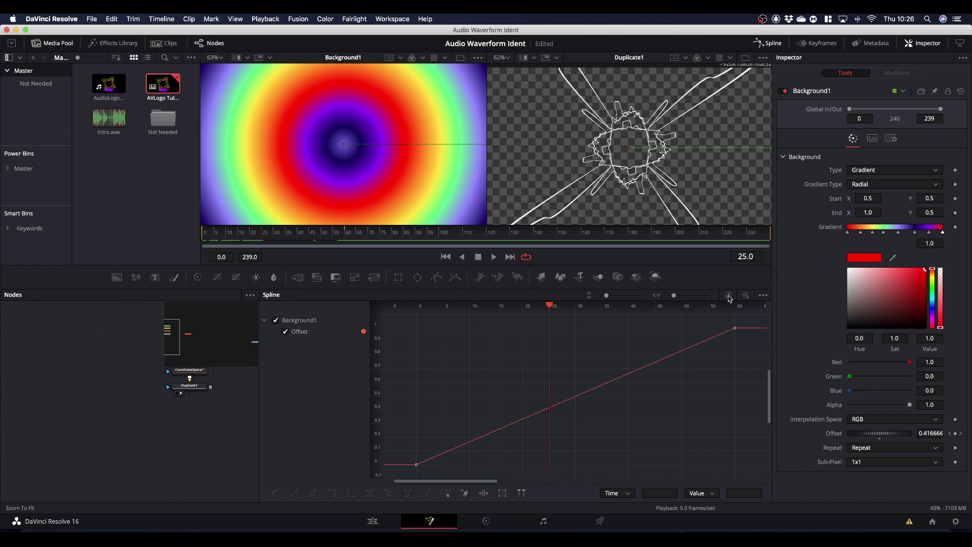
Apply a relative loop to both Offset keyframes and play back the repeating gradient up to frame 88
left_click_drag(409, 473, 748, 323)
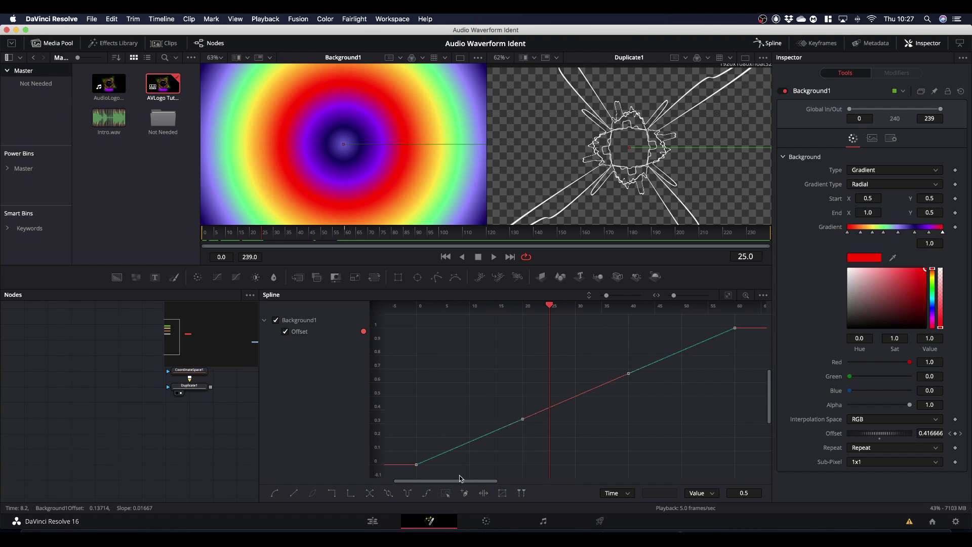
left_click(427, 495)
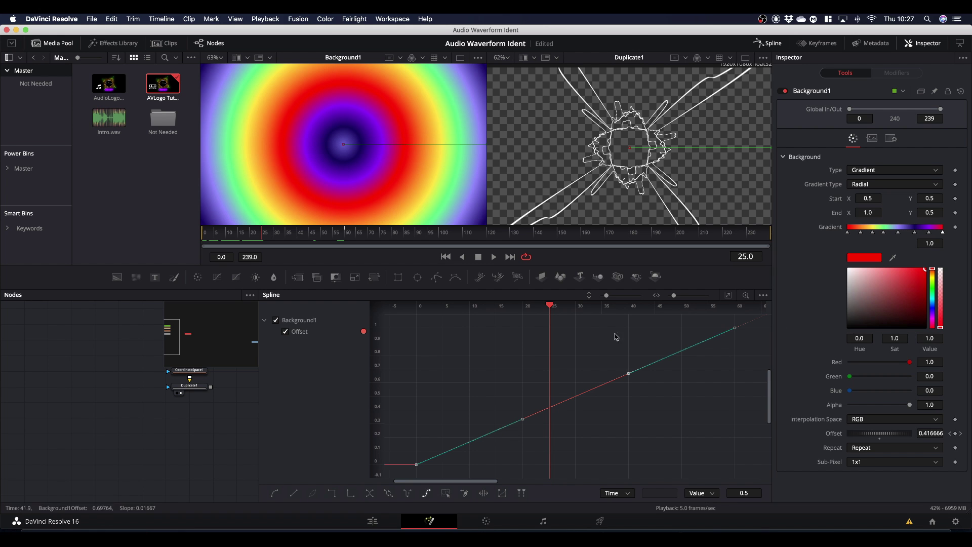
left_click(778, 45)
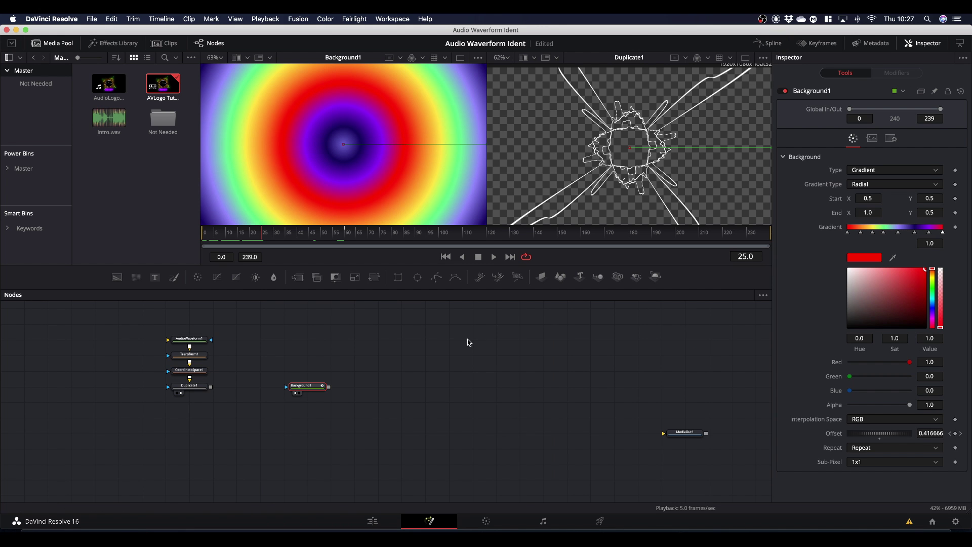
key("space")
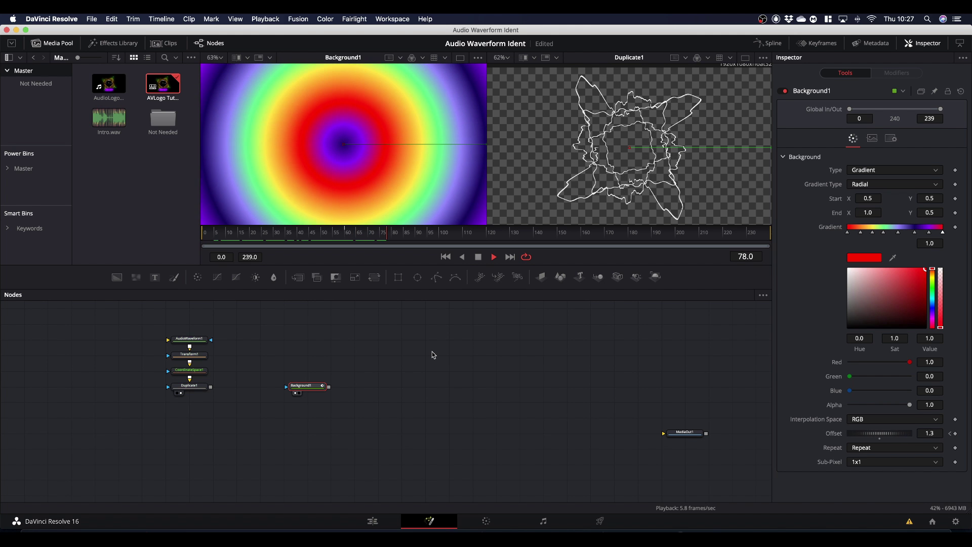
key("space")
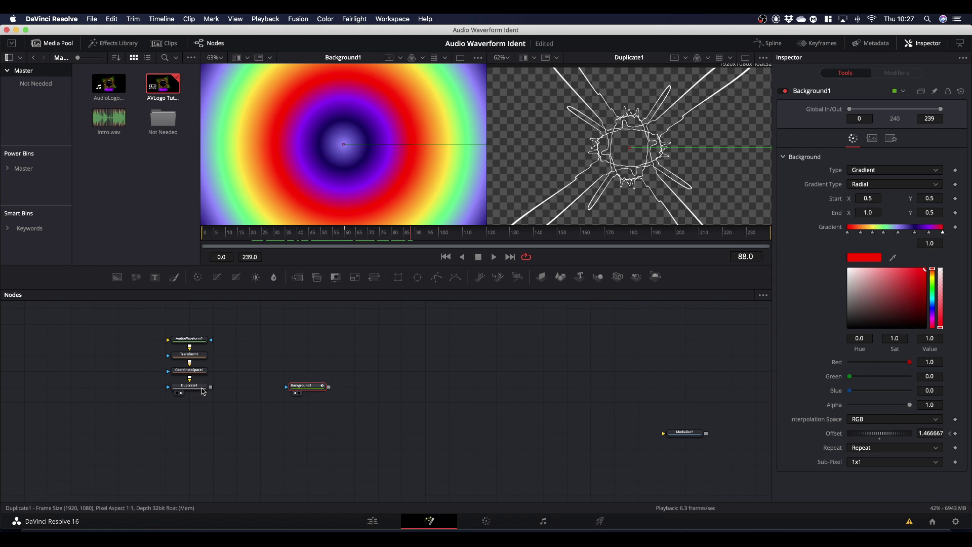
Mask Background1 with Duplicate1's output and preview the coloured waveform up to frame 113 without the first viewer's checker underlay
left_click_drag(211, 388, 289, 387)
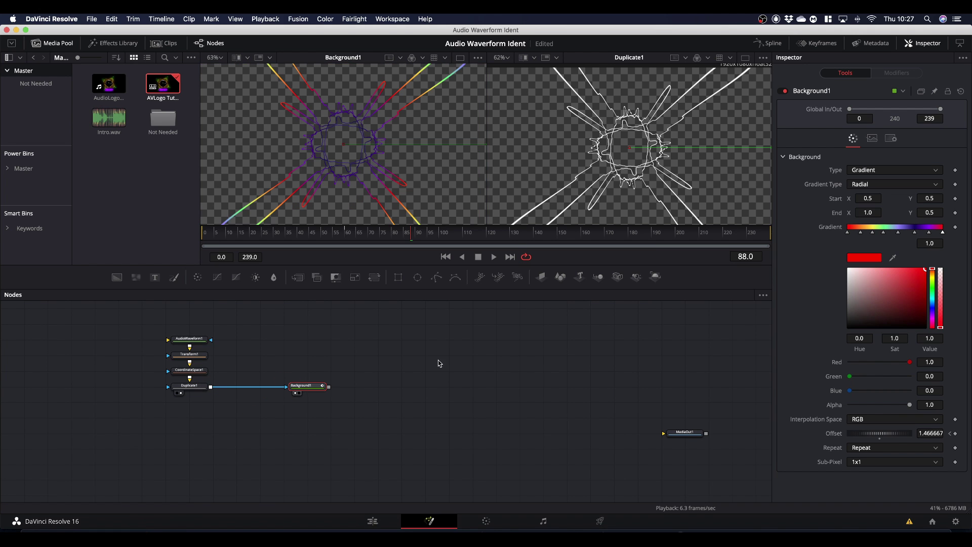
left_click(478, 59)
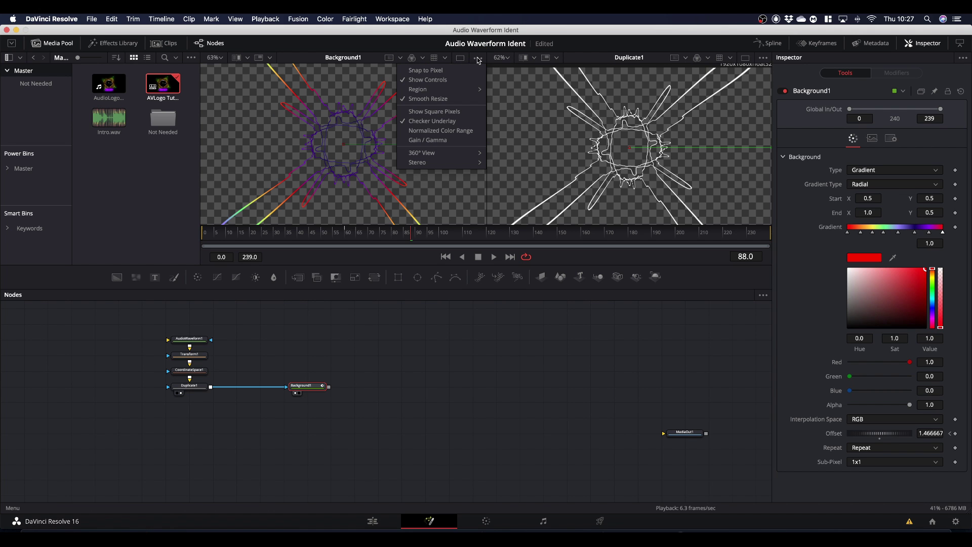
left_click(433, 121)
key("space")
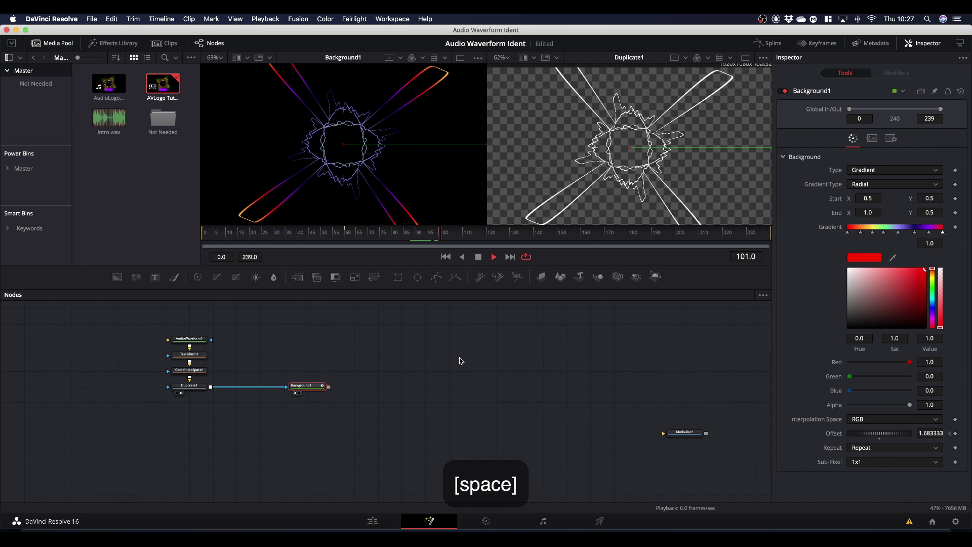
key("space")
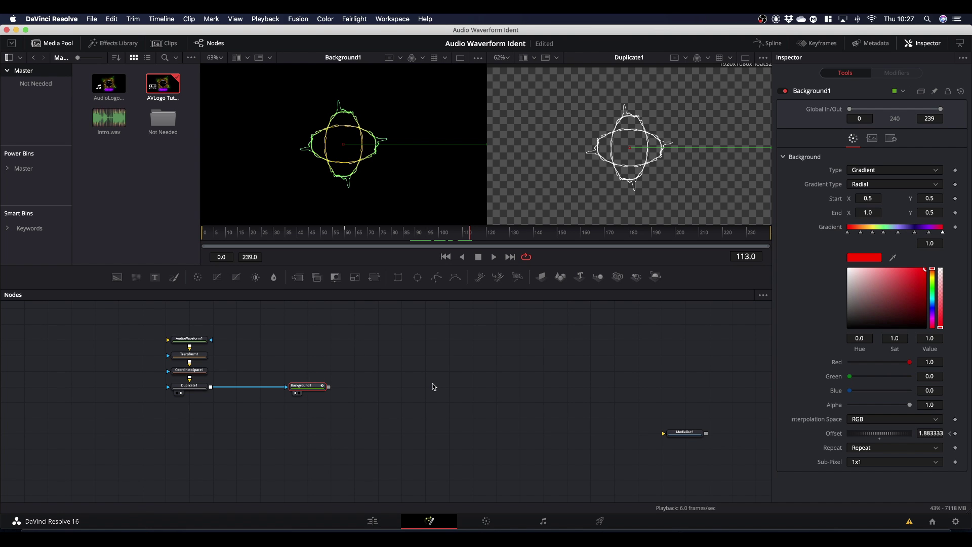
Add a Soft Glow after Background1, view it in the first viewer, and set Threshold 0.197, Gain 2.323 and Glow Size 16.5
key("shift+space")
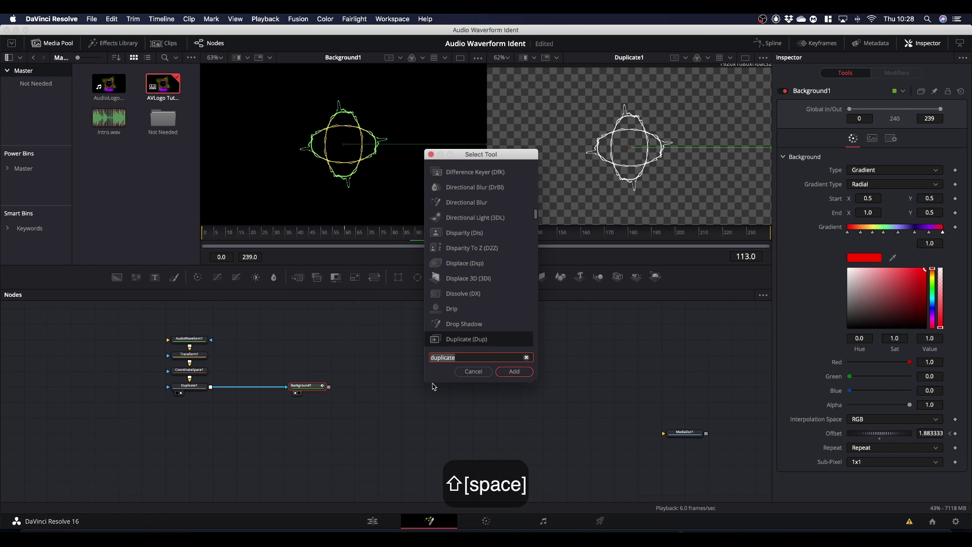
type("soft")
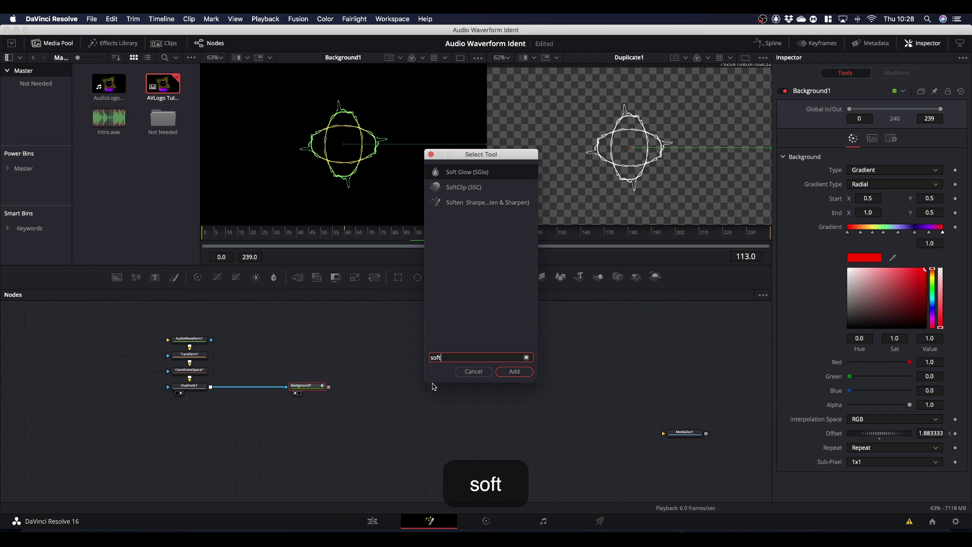
key("Return")
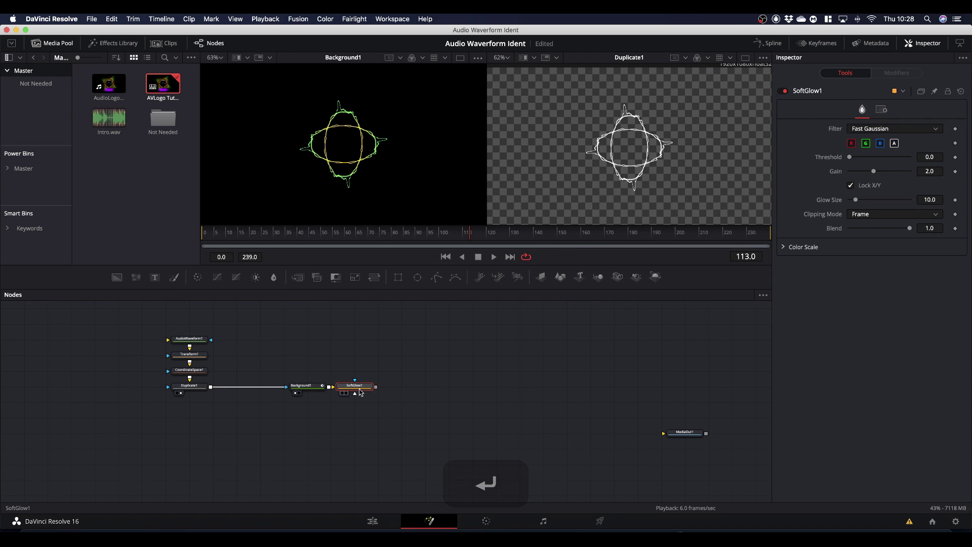
left_click_drag(354, 387, 380, 164)
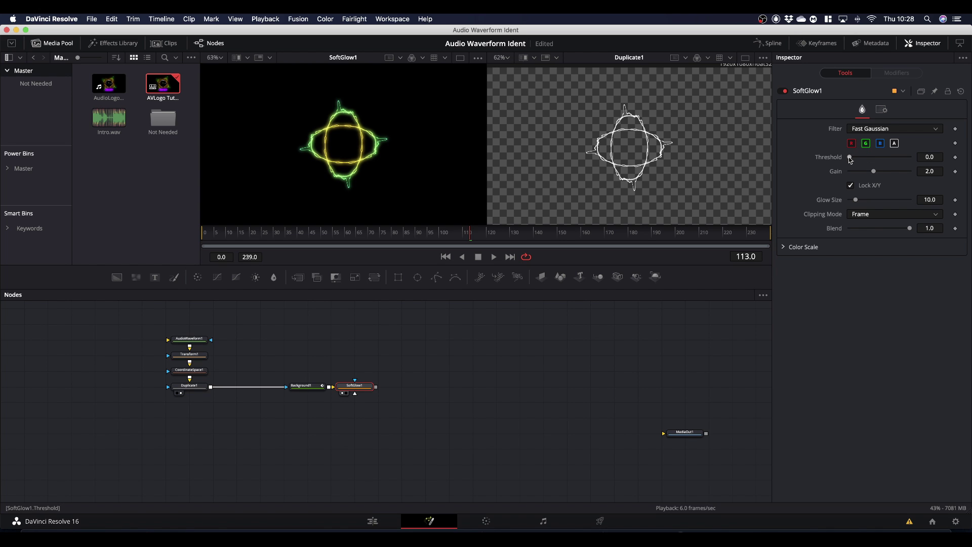
left_click_drag(849, 158, 865, 172)
left_click_drag(865, 171, 859, 201)
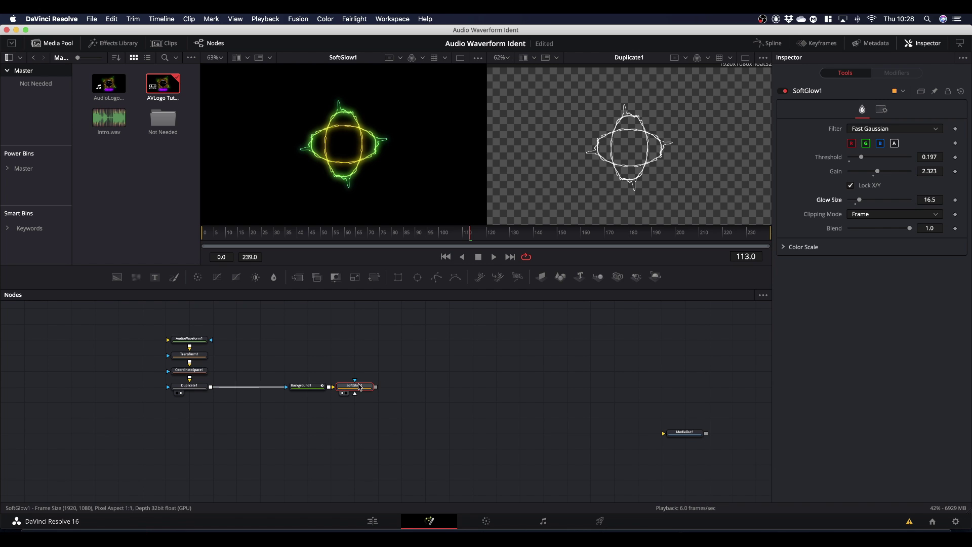
Space SoftGlow1 further away from Background1 and play back the glowing waveform in both viewers, stopping at frame 43
left_click_drag(357, 387, 404, 387)
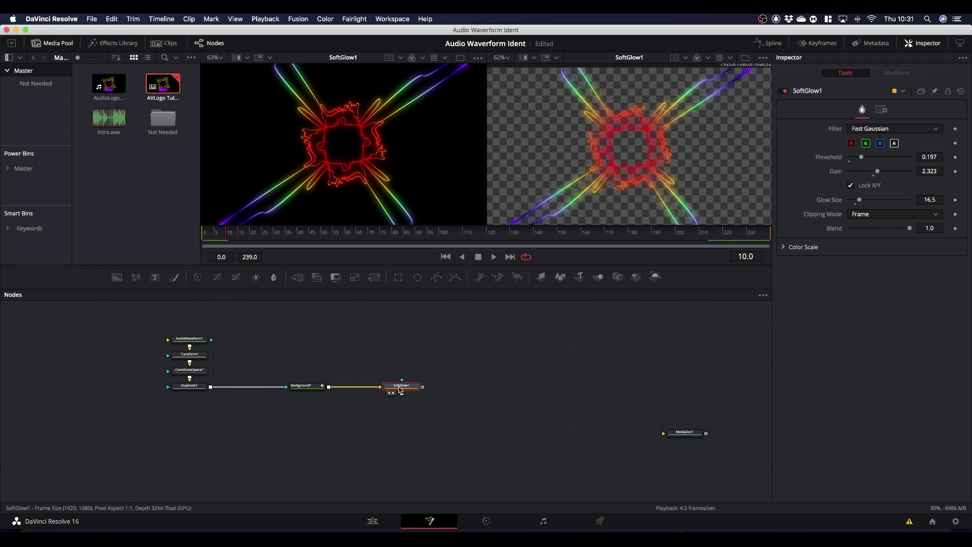
key("space")
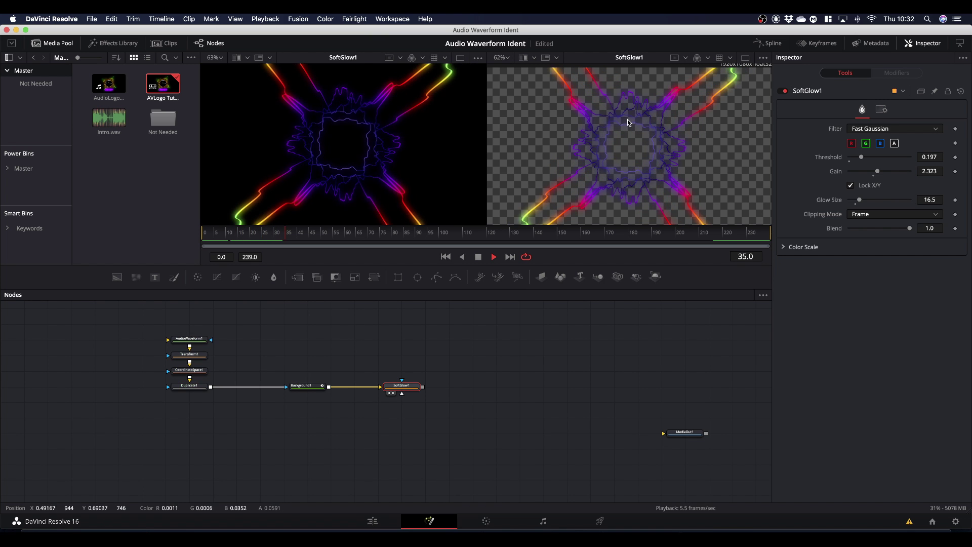
key("space")
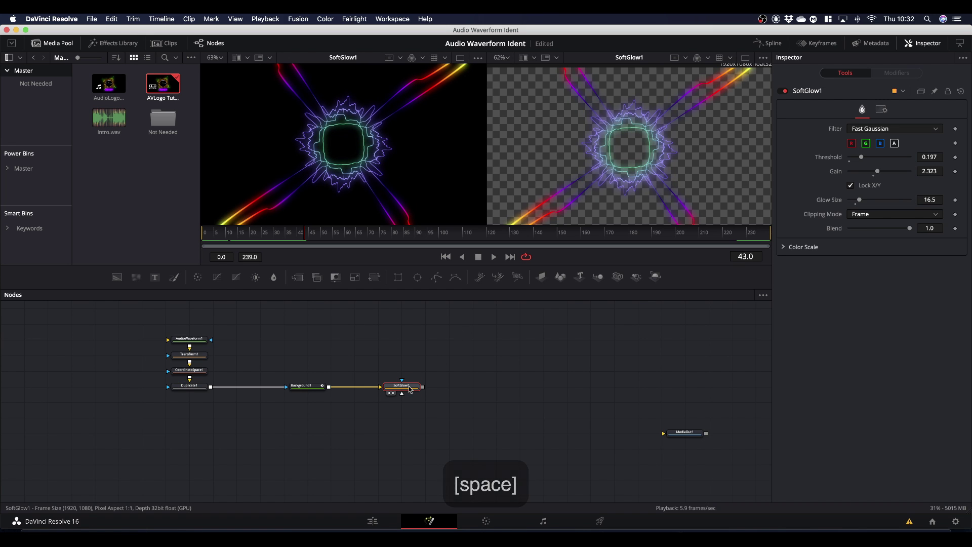
Add a Transform node after SoftGlow1, place it directly beneath, and show it in the second viewer
left_click(375, 280)
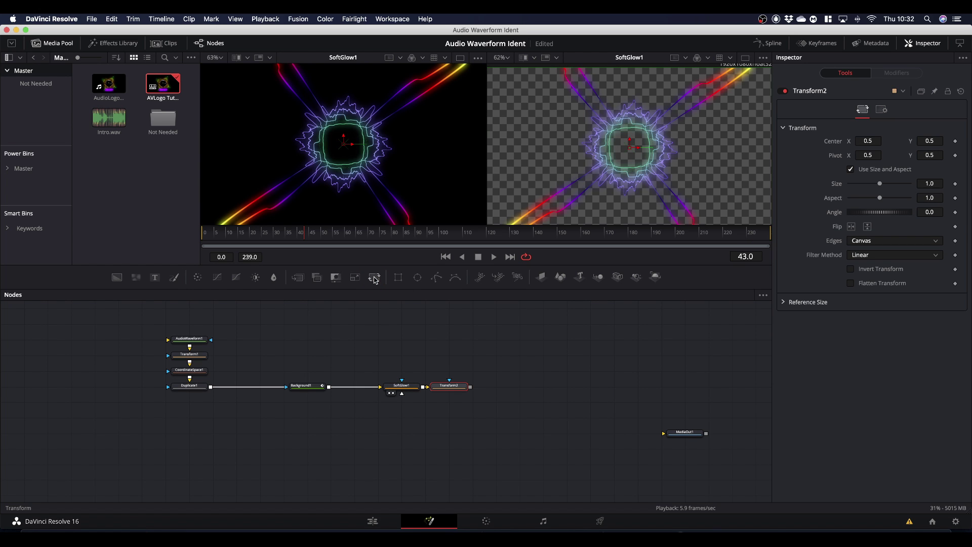
left_click_drag(441, 388, 408, 415)
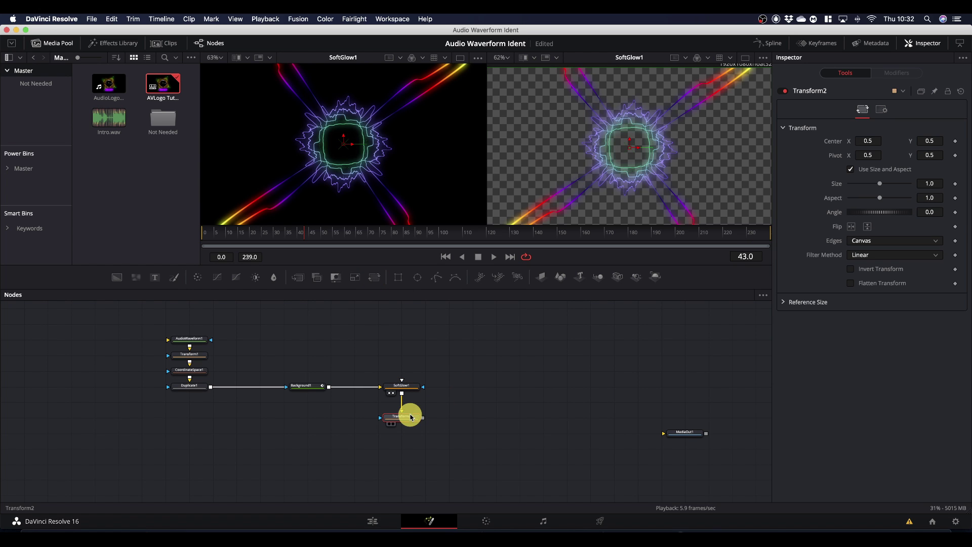
key("2")
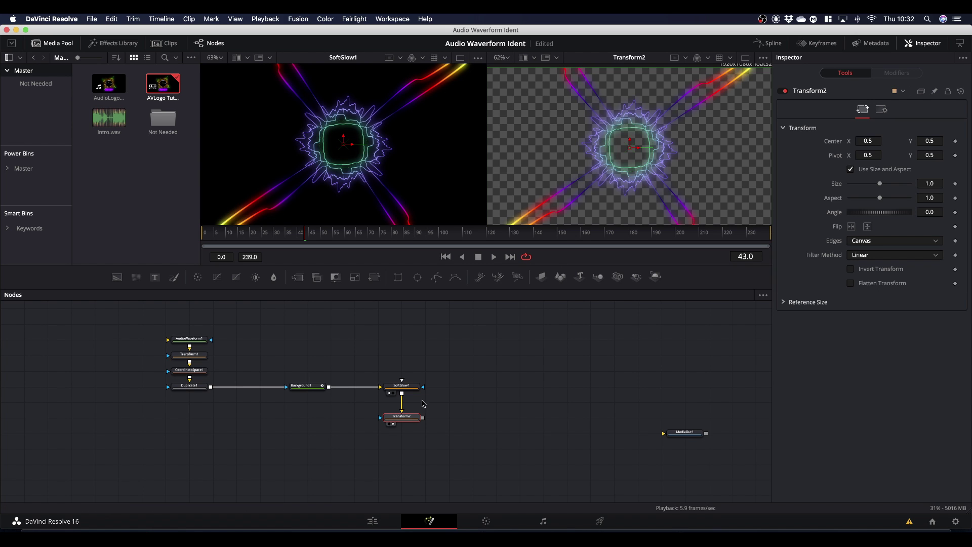
Modify Transform2's Angle with an Audio (WAV) modifier using Intro.wav, and play back the result up to frame 79
left_click(408, 419)
right_click(834, 215)
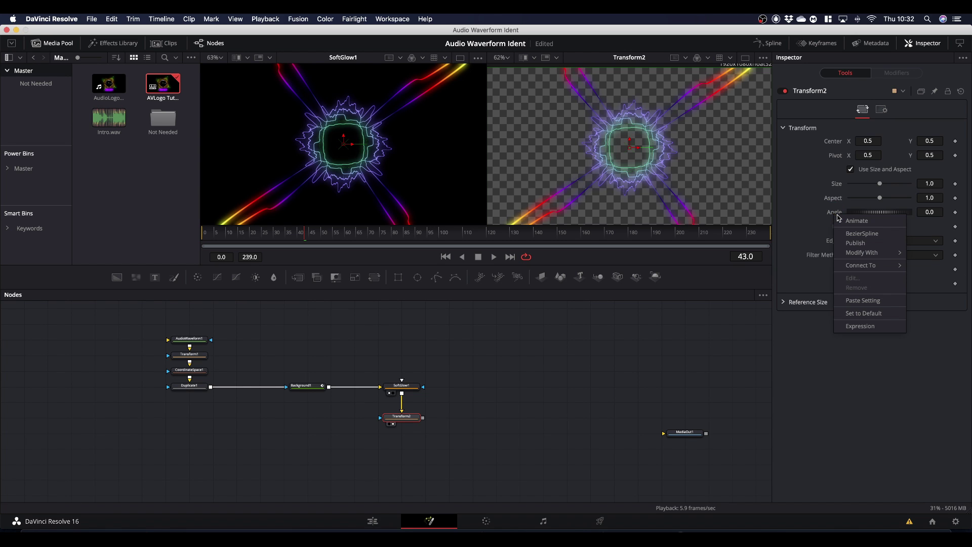
mouse_move(852, 255)
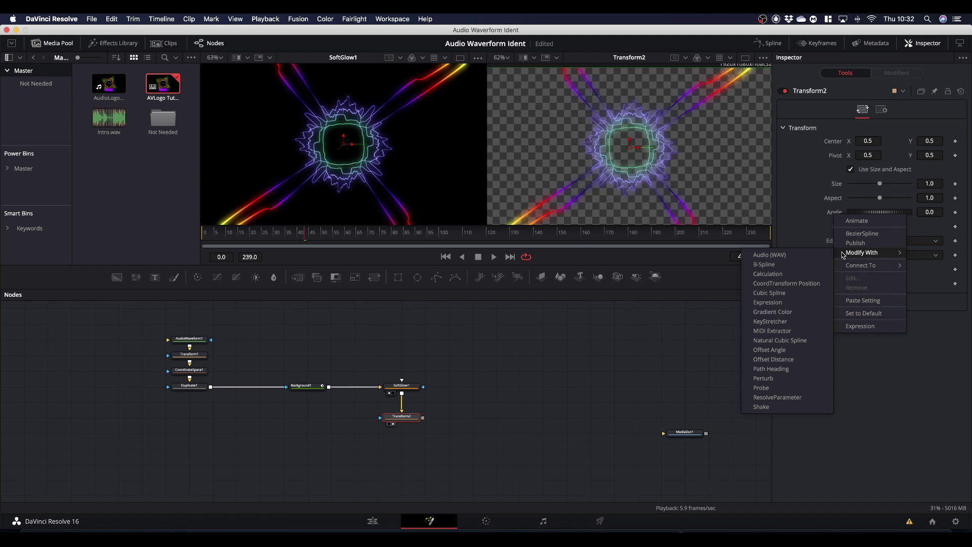
left_click(770, 255)
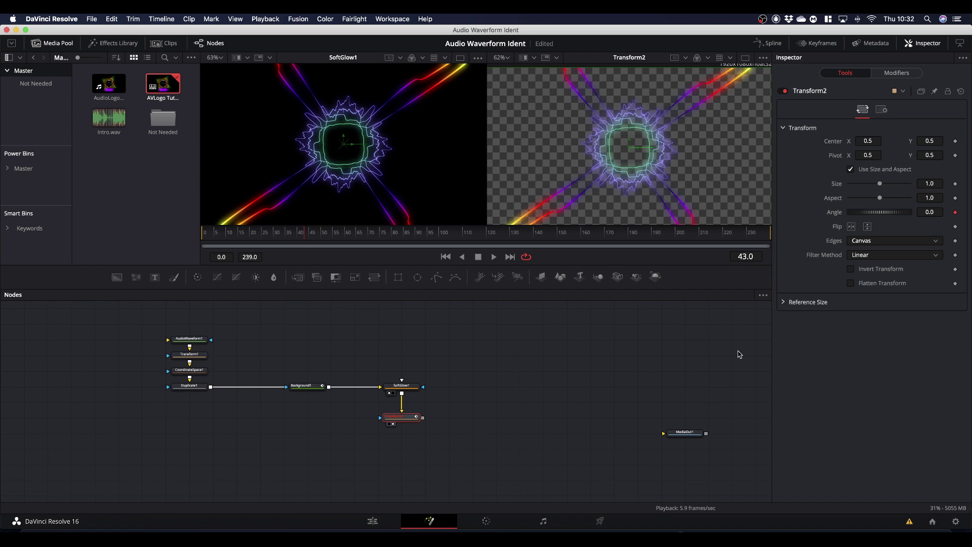
left_click(895, 74)
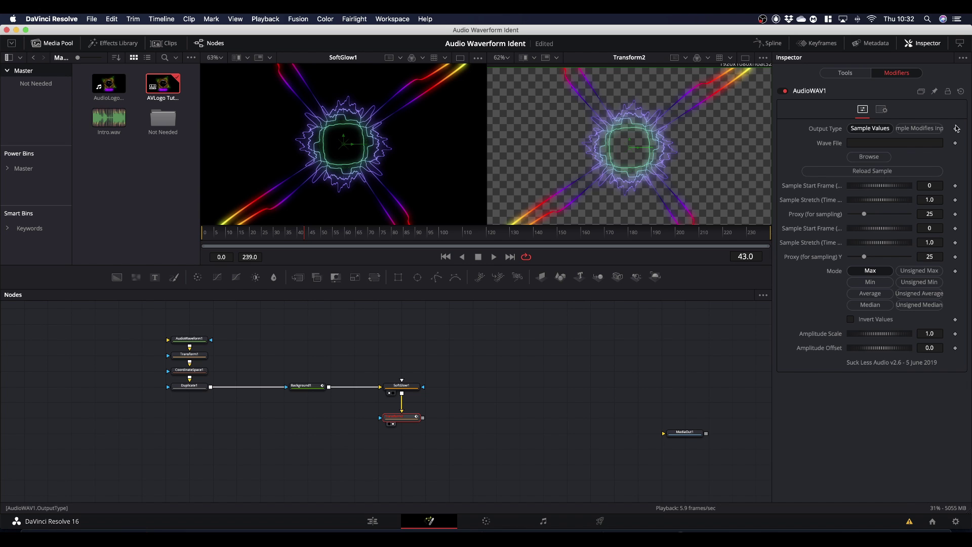
left_click(867, 157)
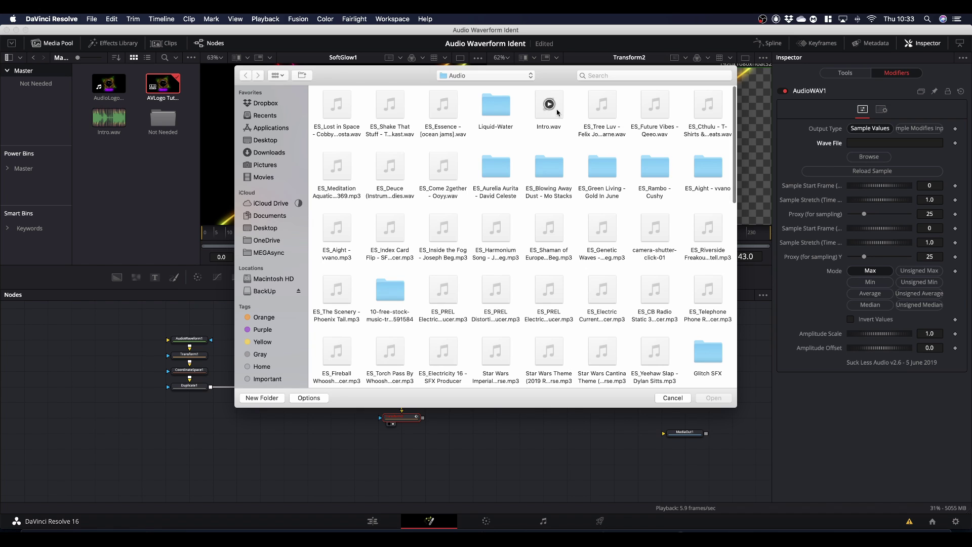
double_click(557, 112)
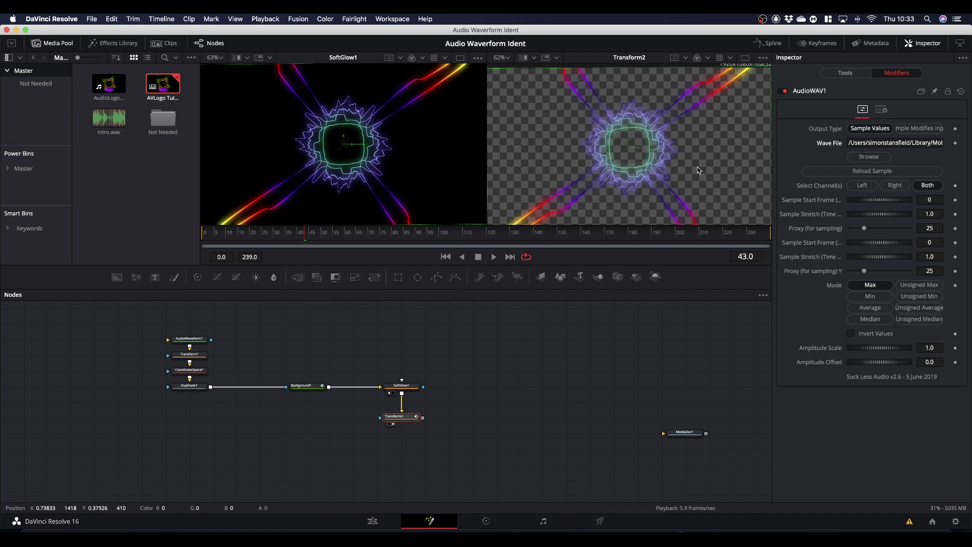
key("space")
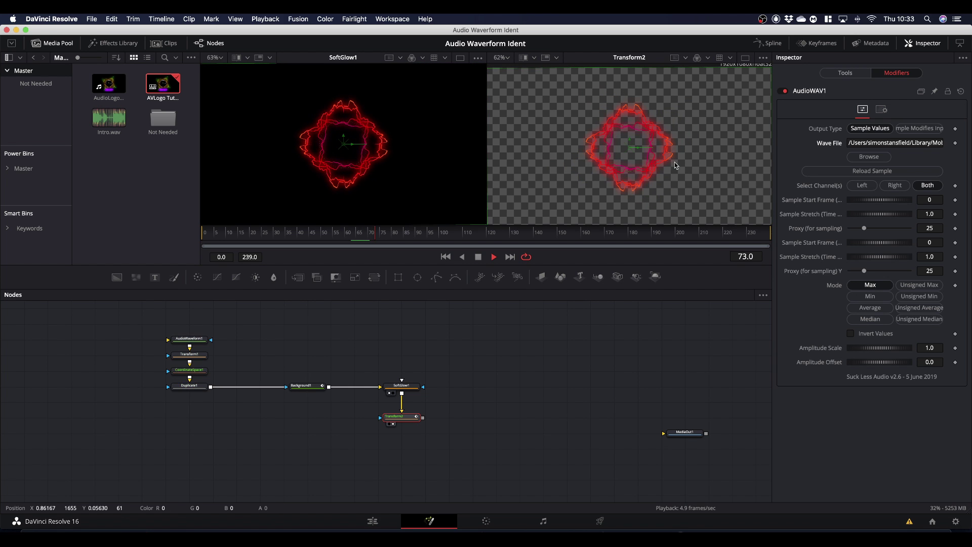
key("space")
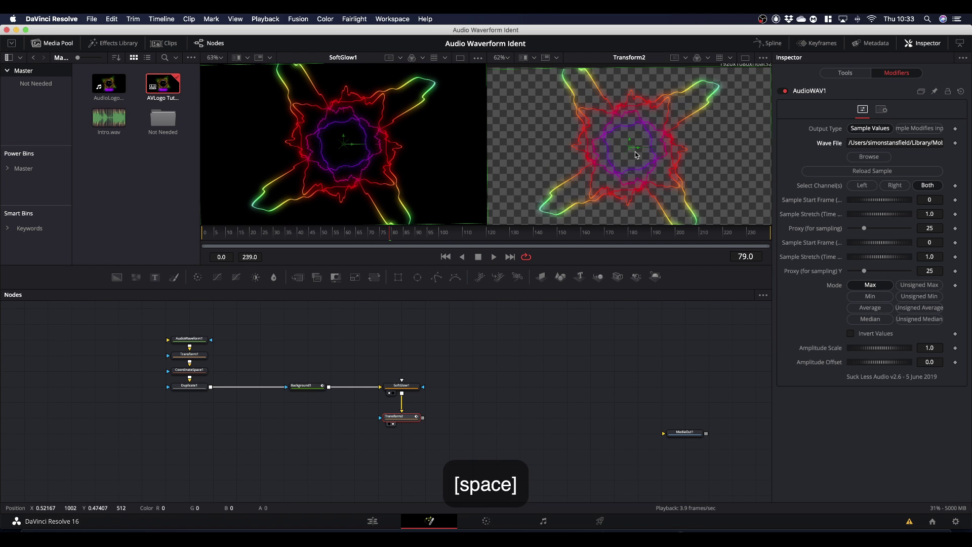
Set the AudioWAV1 modifier's mode to Unsigned Median and Amplitude Scale to 100, and play back the rotation up to frame 183
left_click(921, 320)
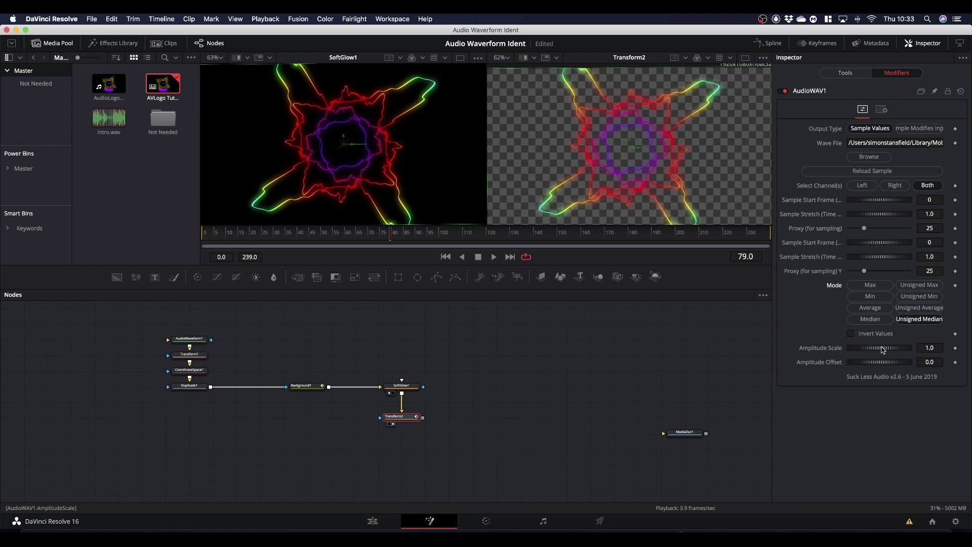
left_click(929, 347)
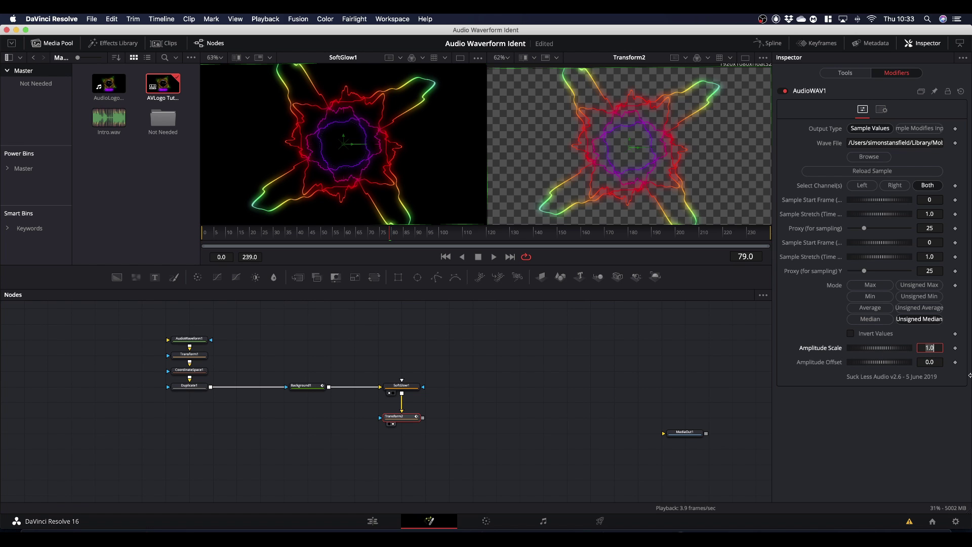
type("100")
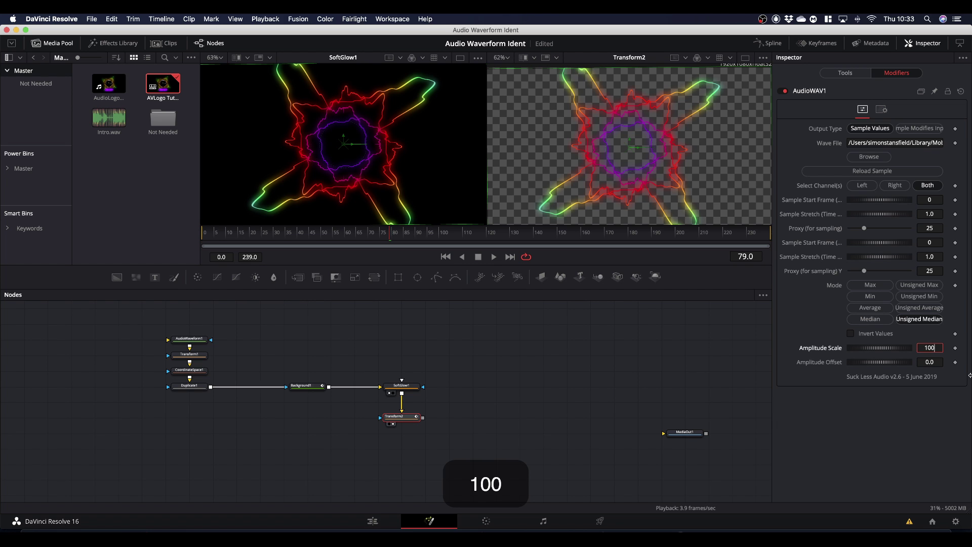
left_click(872, 439)
key("space")
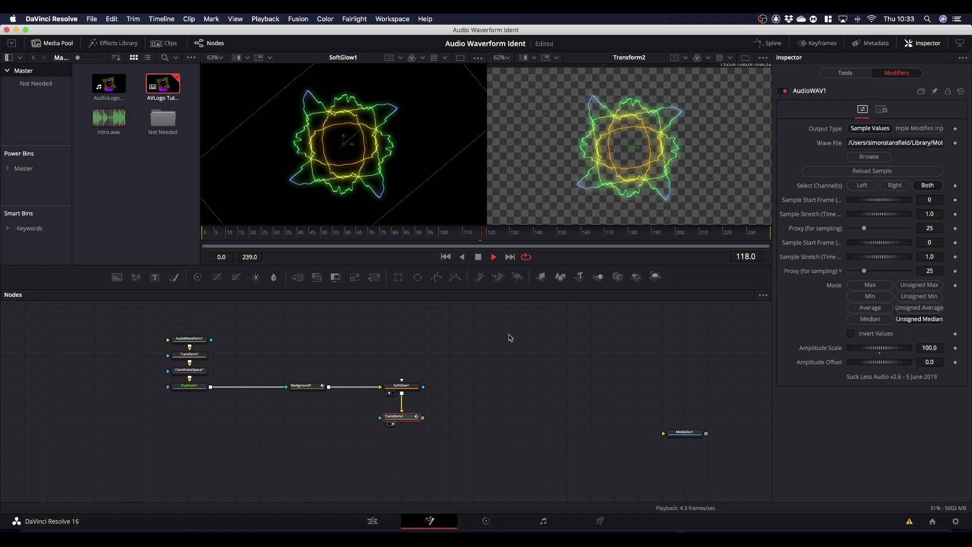
key("space")
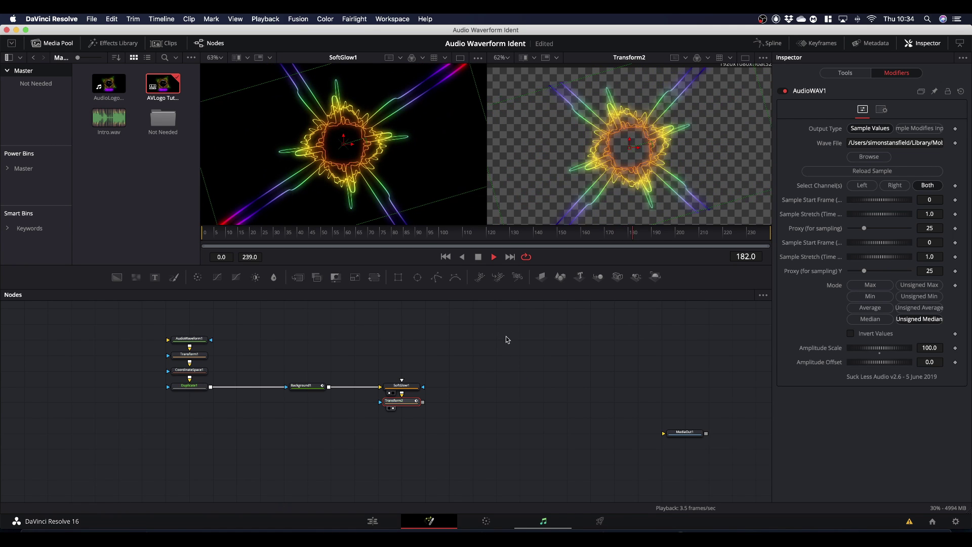
key("space")
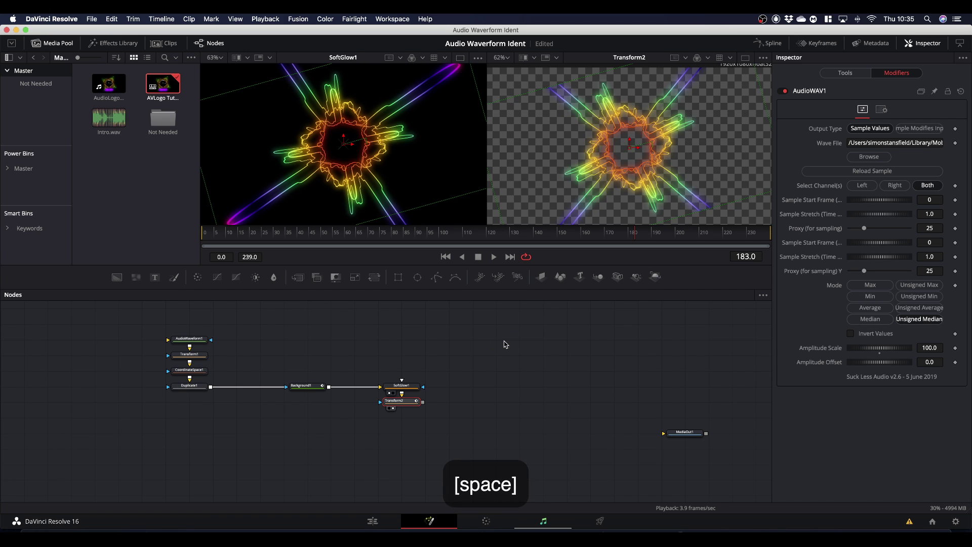
Add an unconnected Loader node and load the circular social media logo PNG from iCloud Drive's Da Vinci Resolve > Signature Logo folder
left_click(503, 342)
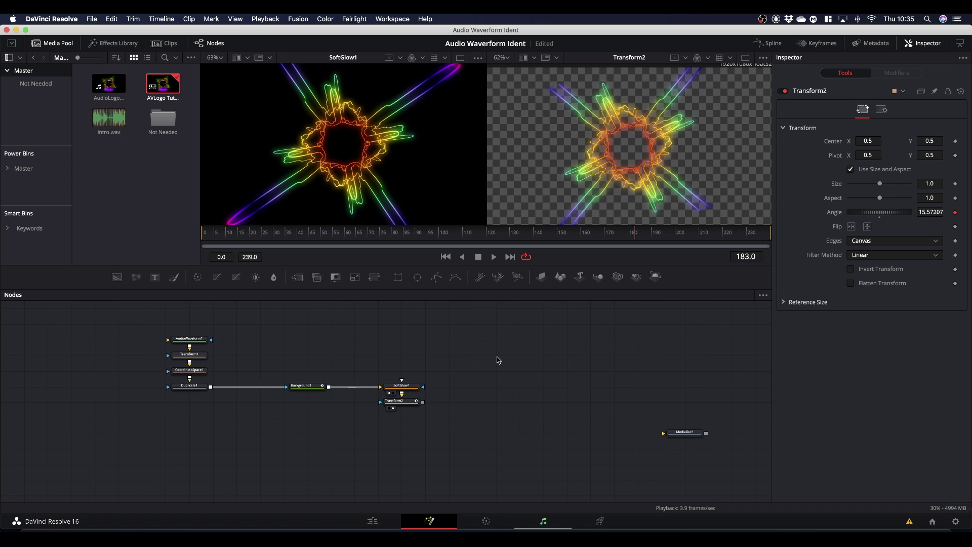
key("shift+space")
type("soft")
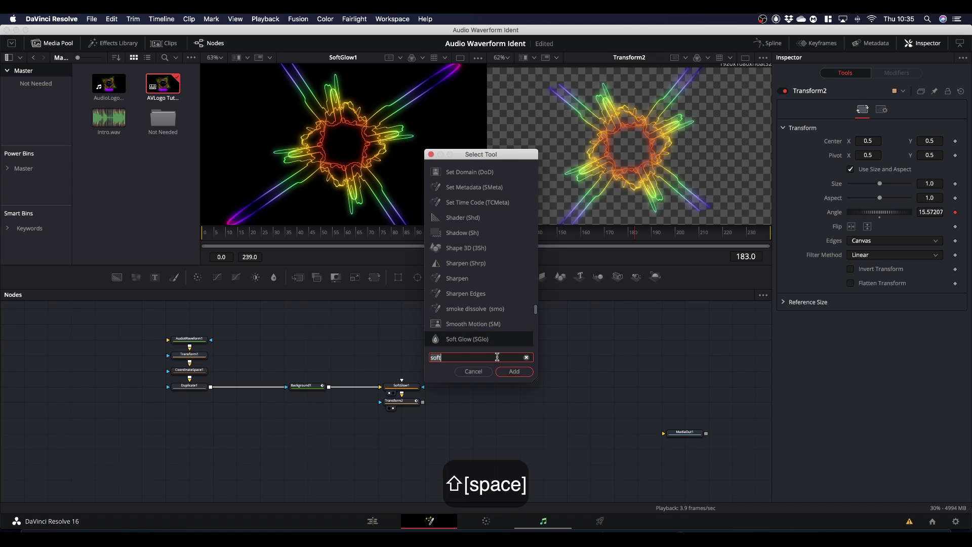
type("loader")
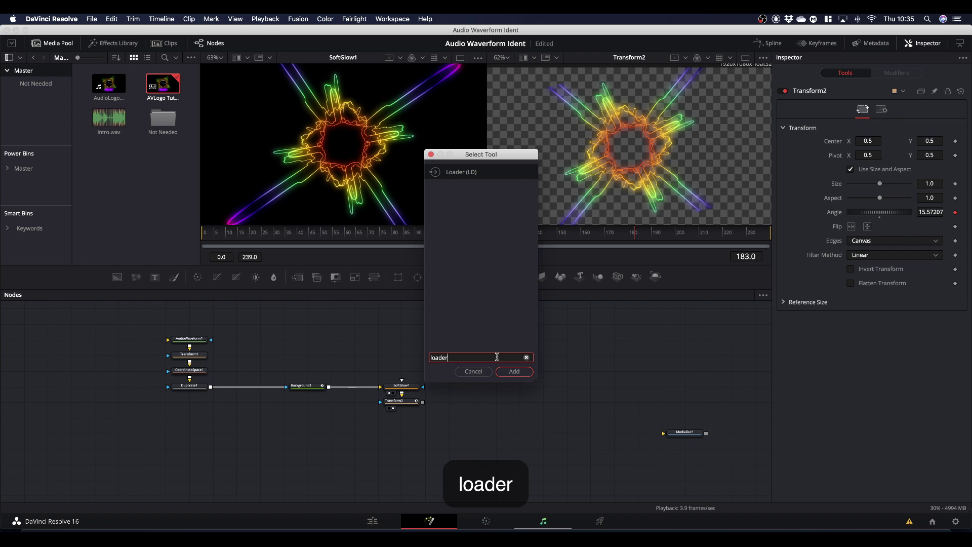
key("Return")
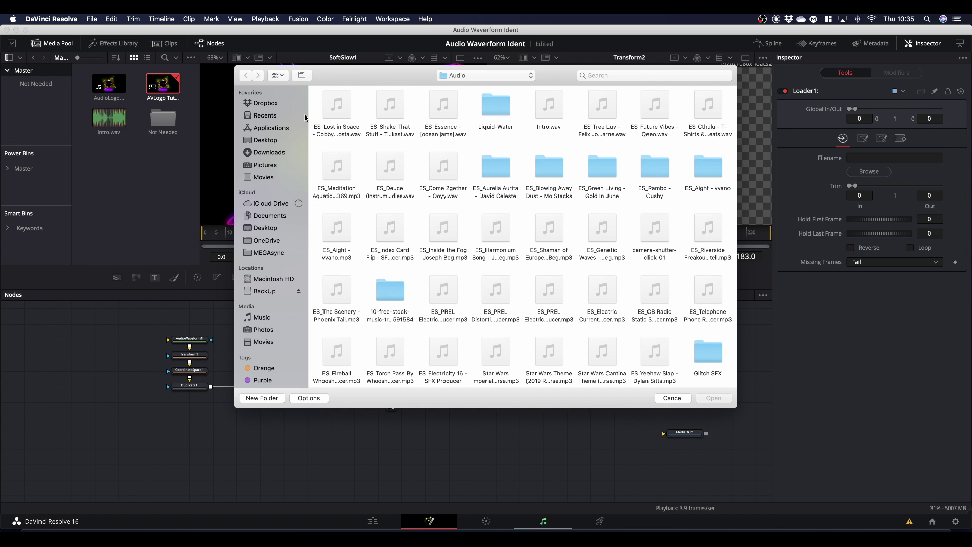
left_click(266, 204)
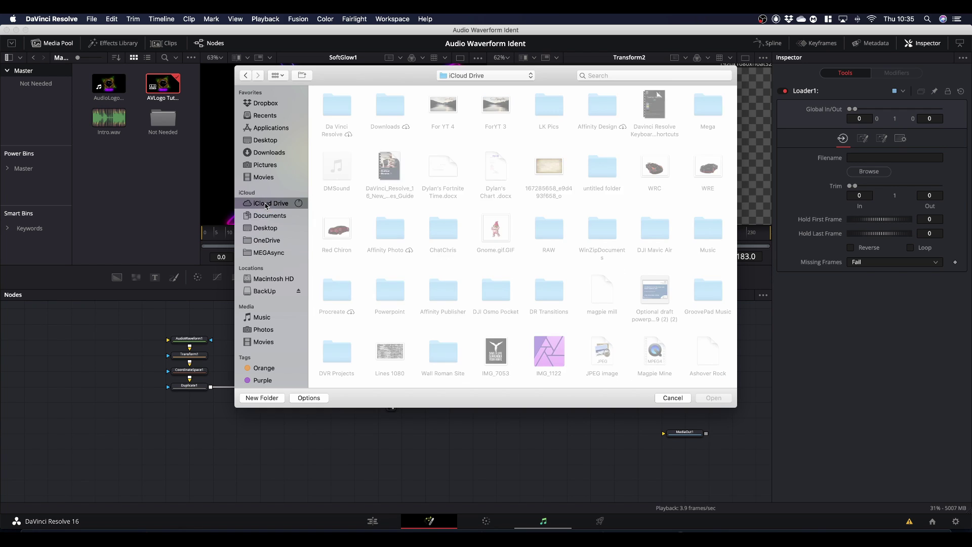
double_click(398, 107)
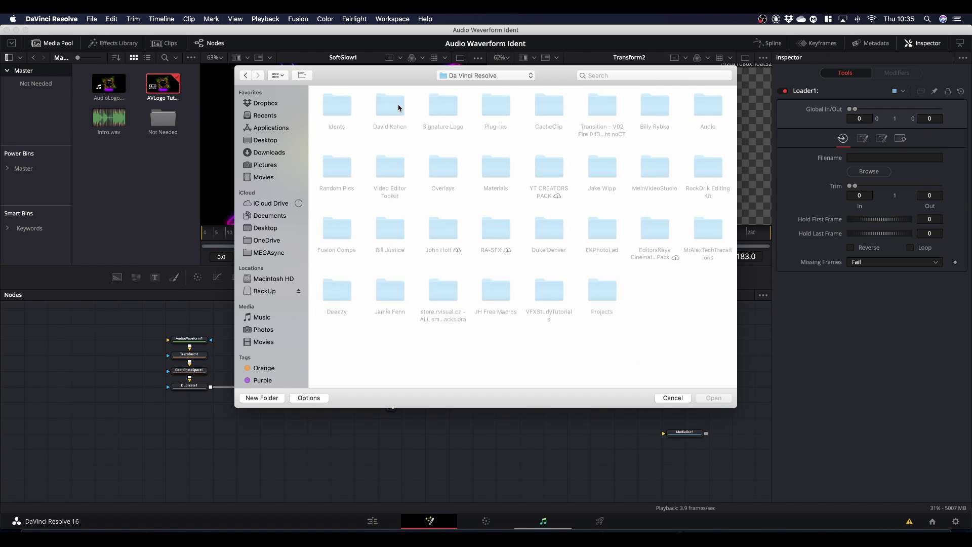
double_click(442, 105)
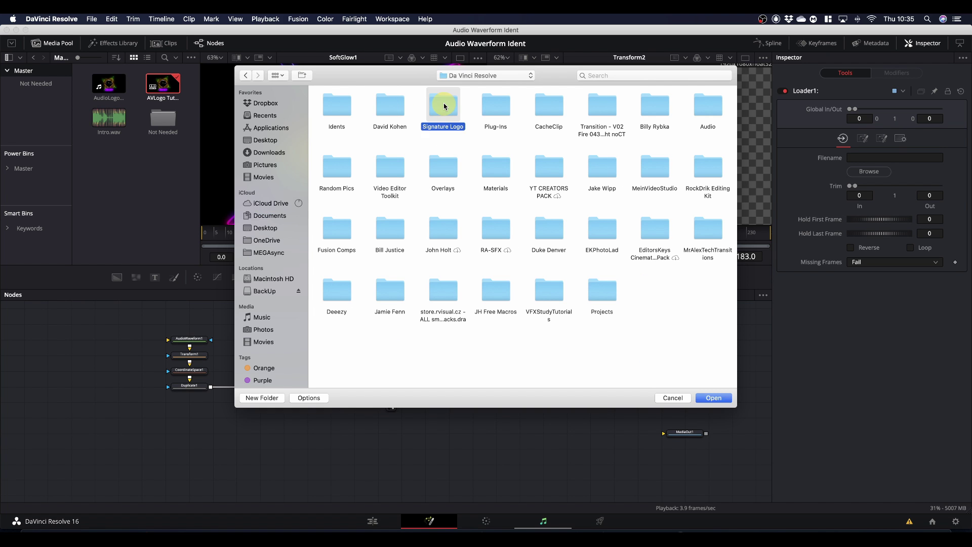
double_click(337, 167)
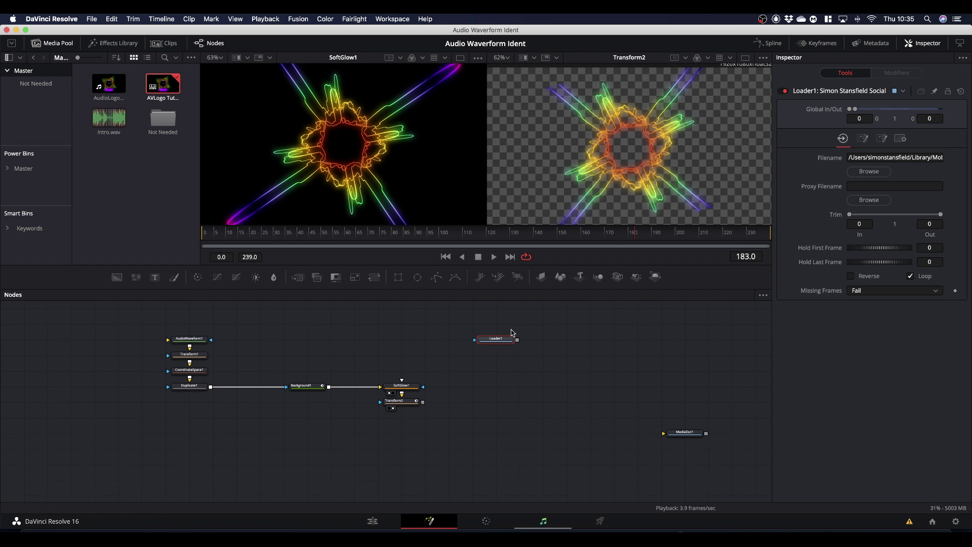
View the logo Loader in the first viewer, merge it over Transform2's output, and show the merge in the second viewer
left_click_drag(496, 338, 310, 104)
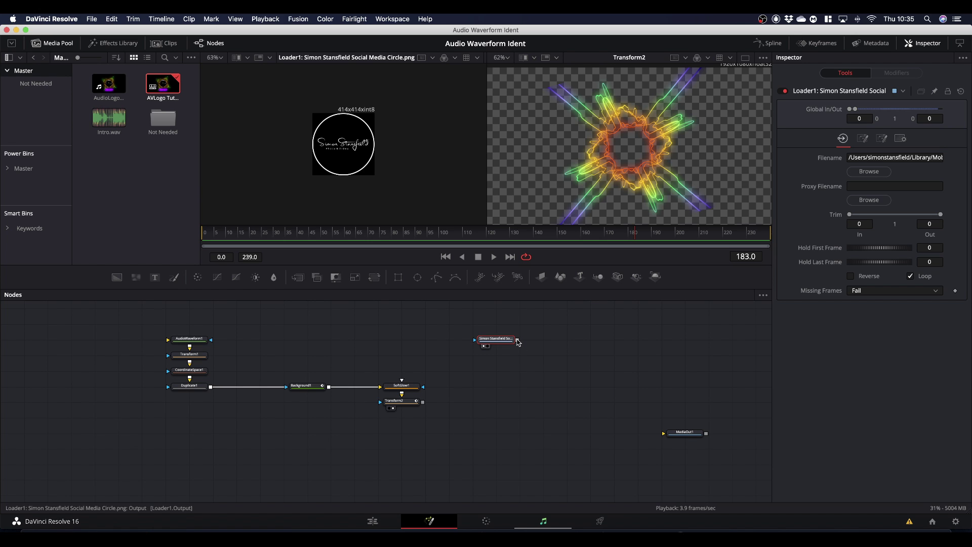
left_click_drag(518, 340, 422, 402)
left_click_drag(582, 267, 630, 167)
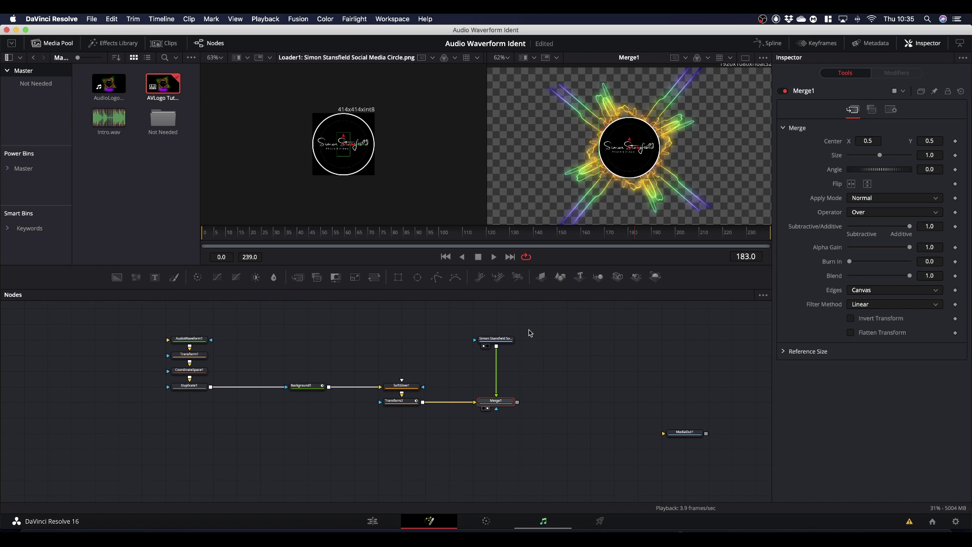
Play back the merged logo up to frame 206, and insert a Transform node between the logo Loader and Merge1
key("space")
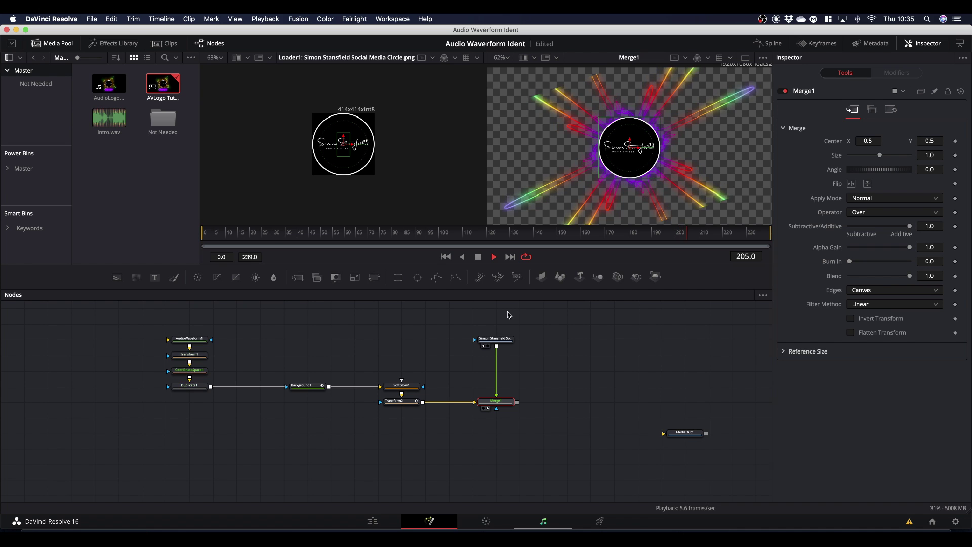
key("space")
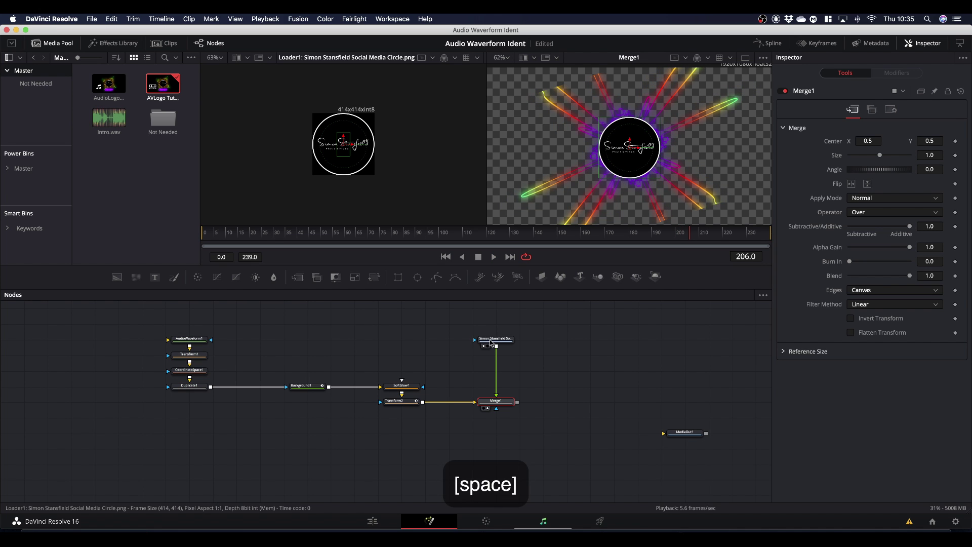
left_click_drag(490, 342, 490, 326)
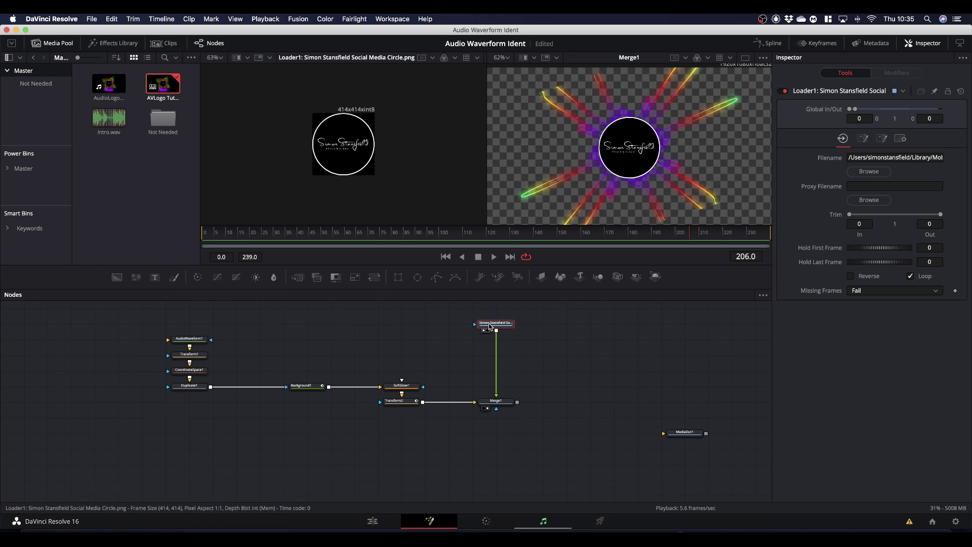
left_click(374, 278)
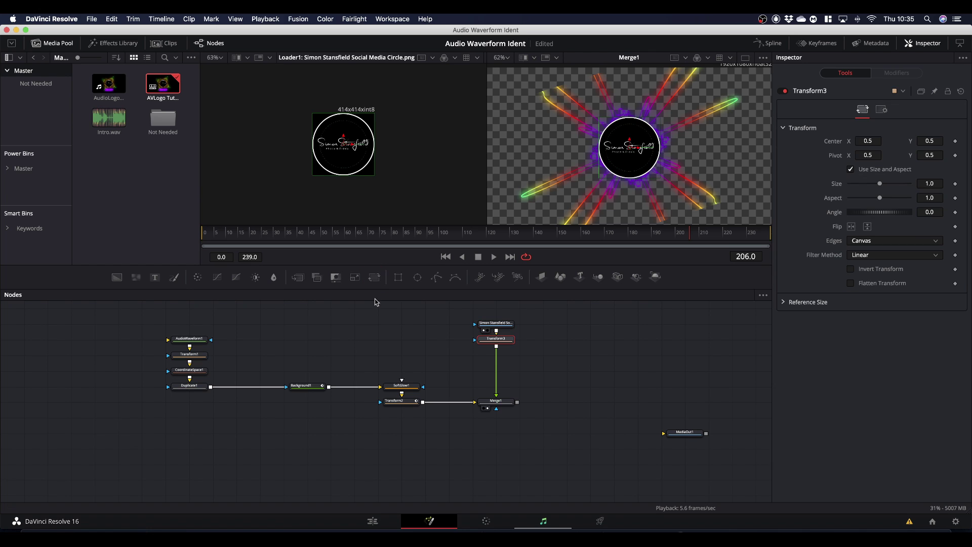
left_click_drag(510, 338, 507, 356)
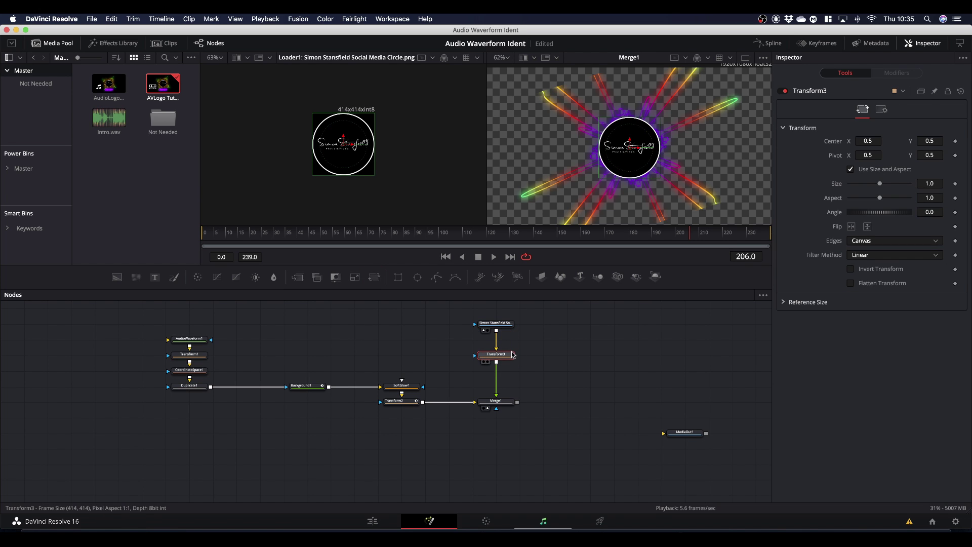
Try scaling the logo with Transform3's Size, and reset Size to its default
left_click_drag(881, 185, 856, 185)
left_click_drag(844, 185, 875, 185)
double_click(881, 191)
Modify Transform3's Size with an Audio (WAV) modifier using Intro.wav from iCloud Drive's Da Vinci Resolve > Audio folder, and play back the result
right_click(837, 185)
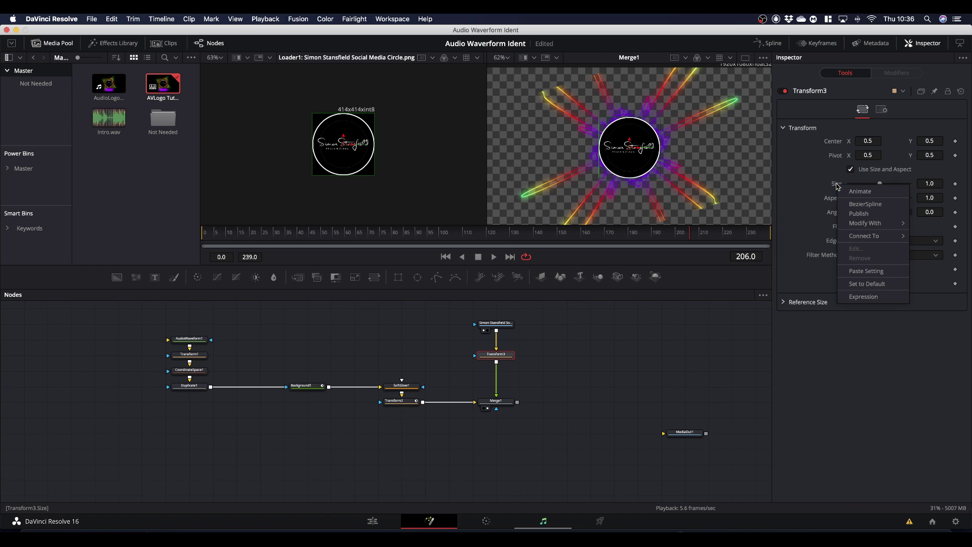
mouse_move(862, 226)
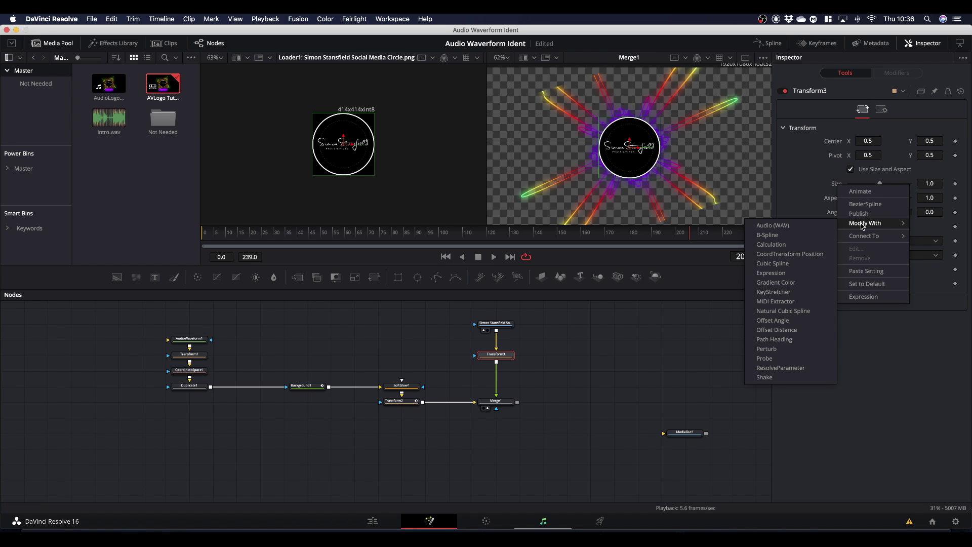
left_click(776, 227)
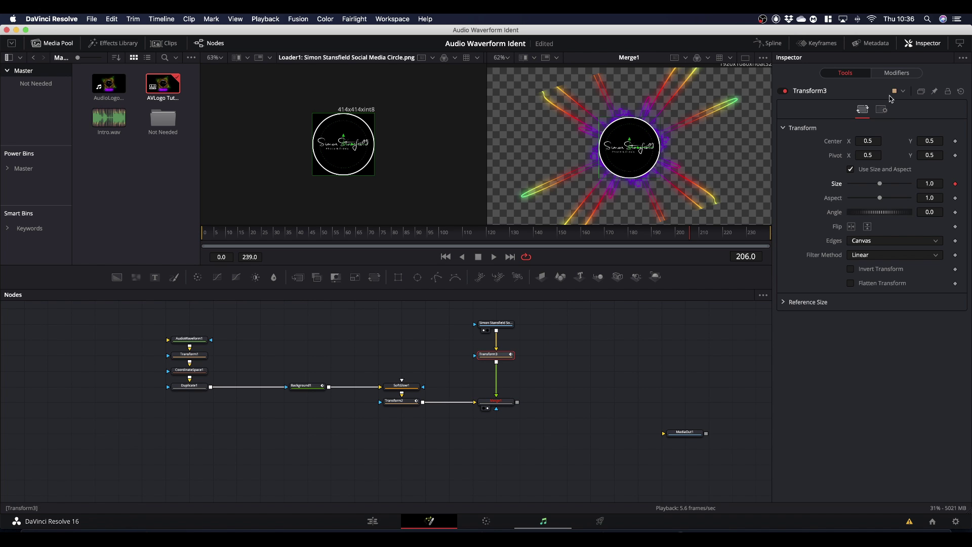
left_click(897, 73)
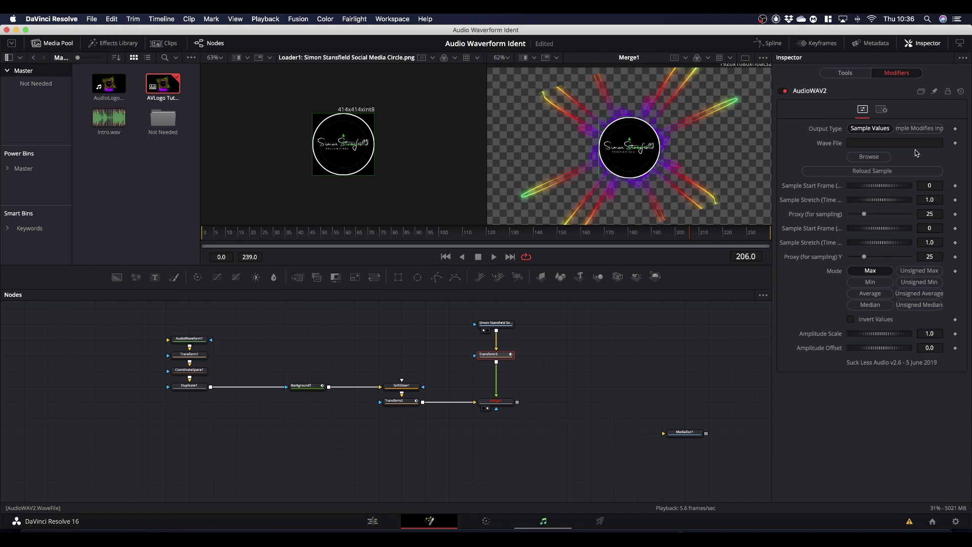
left_click(868, 158)
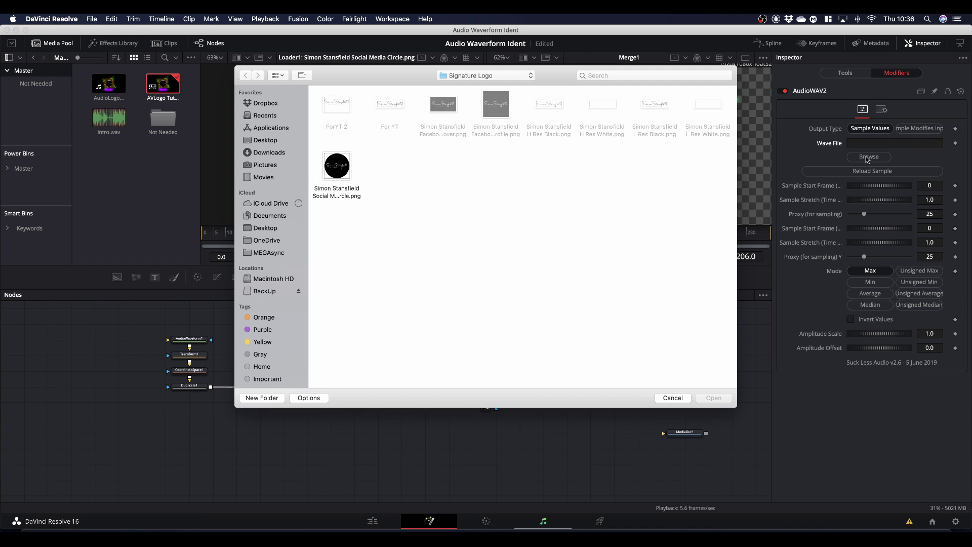
left_click(282, 204)
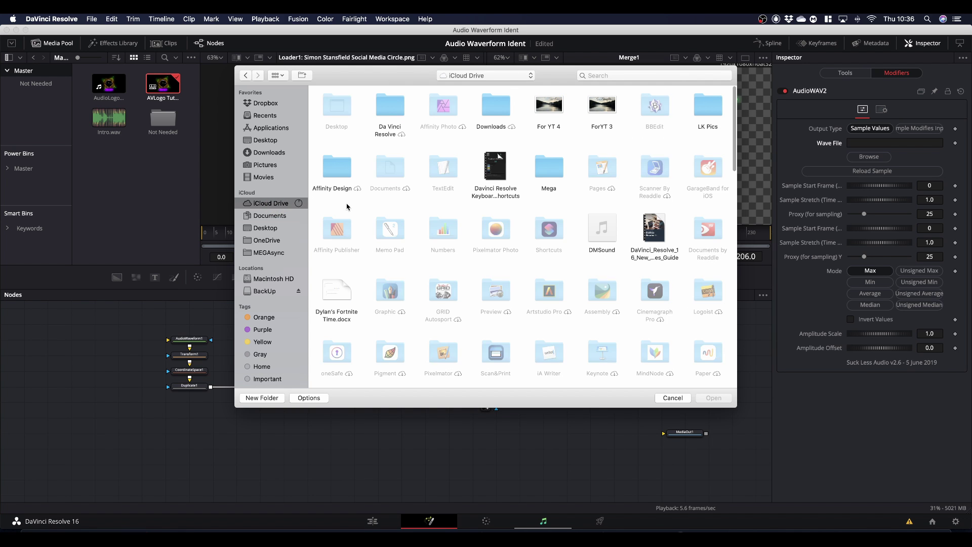
double_click(385, 109)
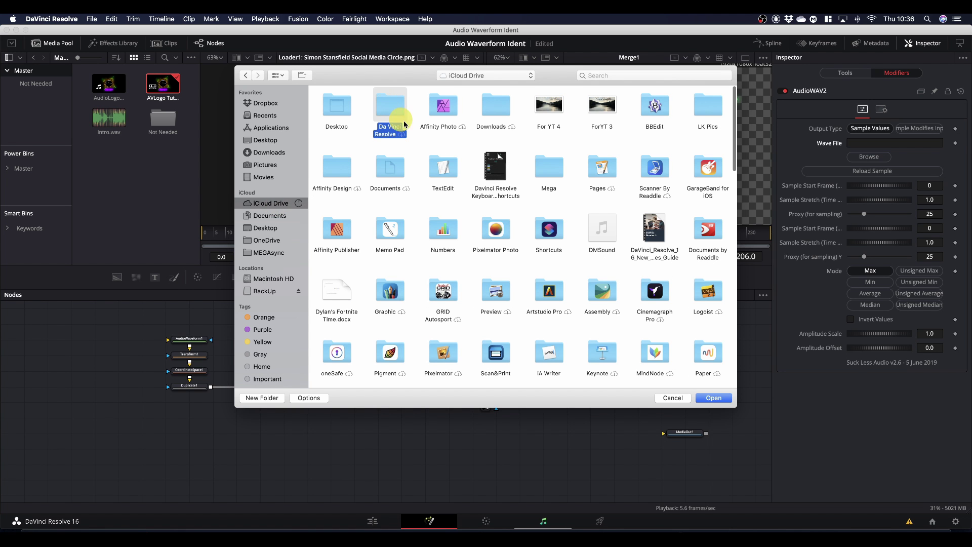
left_click(707, 109)
double_click(707, 109)
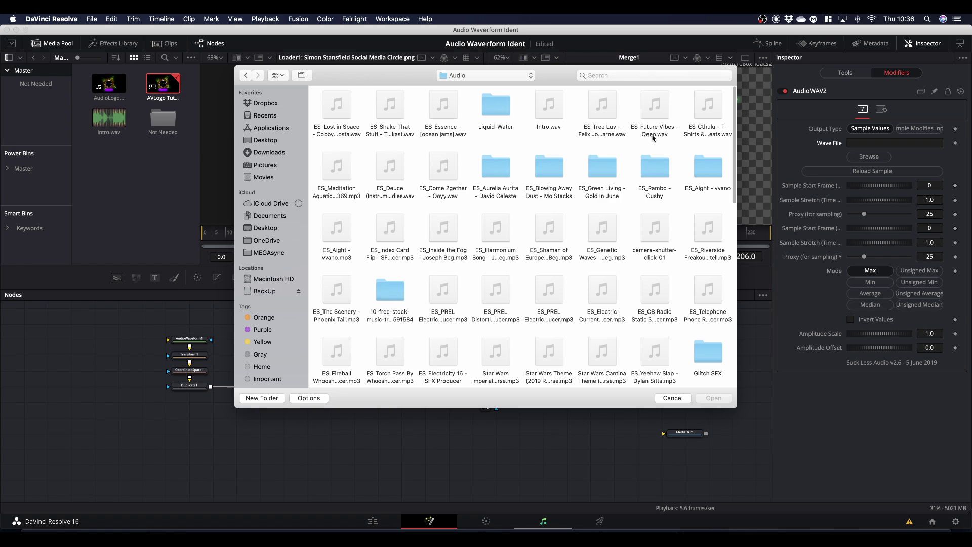
double_click(549, 104)
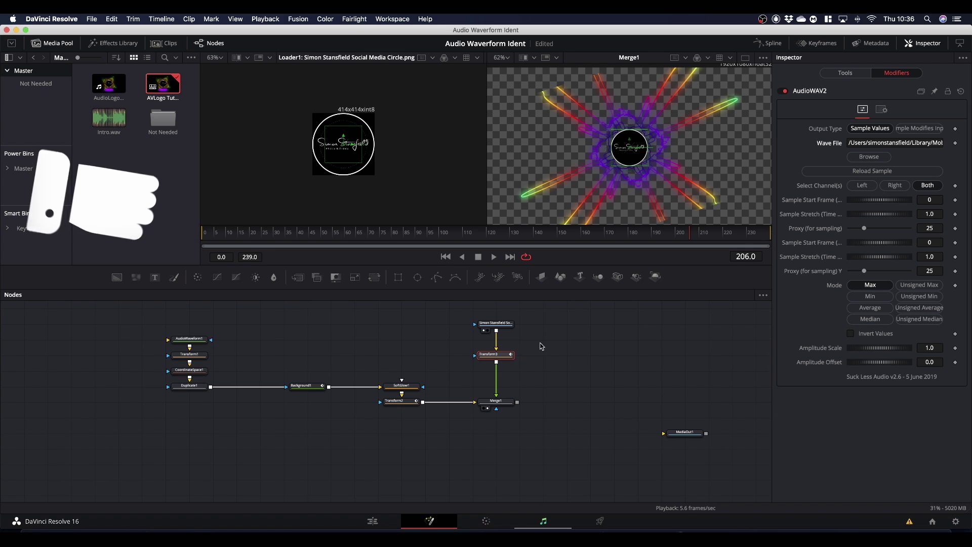
key("space")
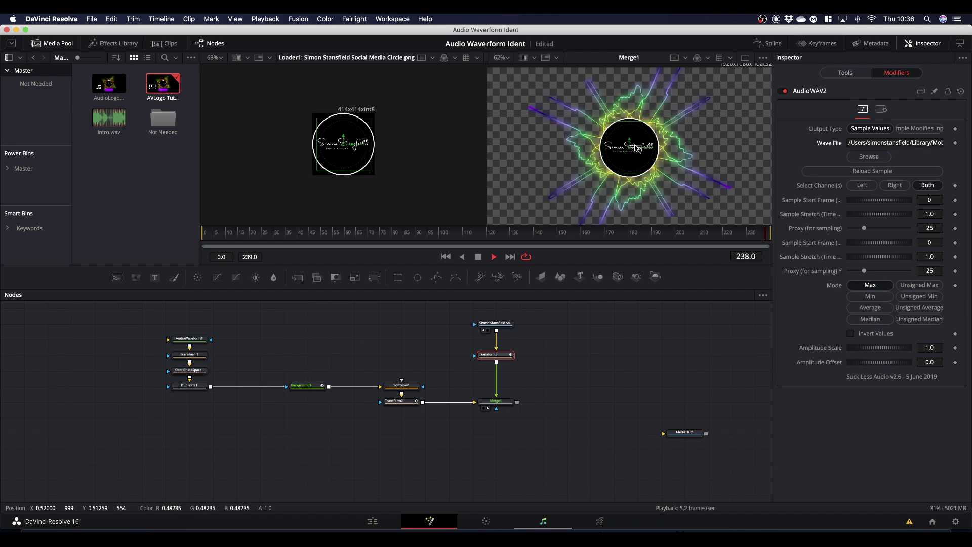
key("space")
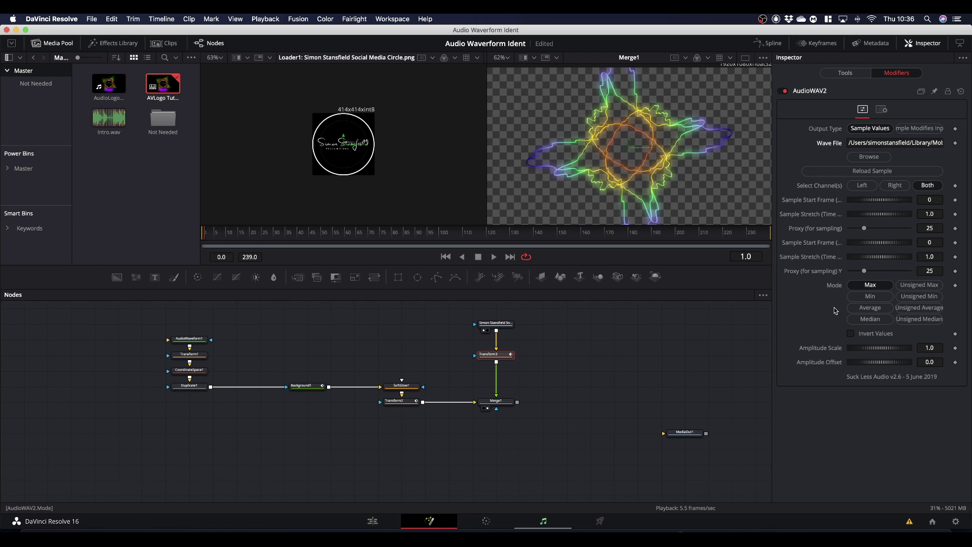
Set the AudioWAV2 modifier's mode to Average and Amplitude Offset to 0.906, and play back the logo pulsing up to frame 40
left_click(874, 310)
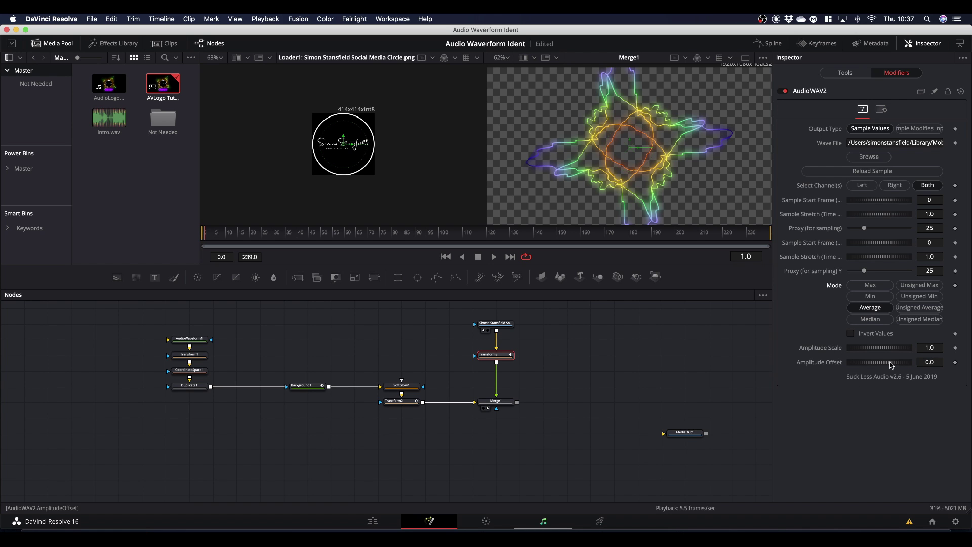
left_click(932, 362)
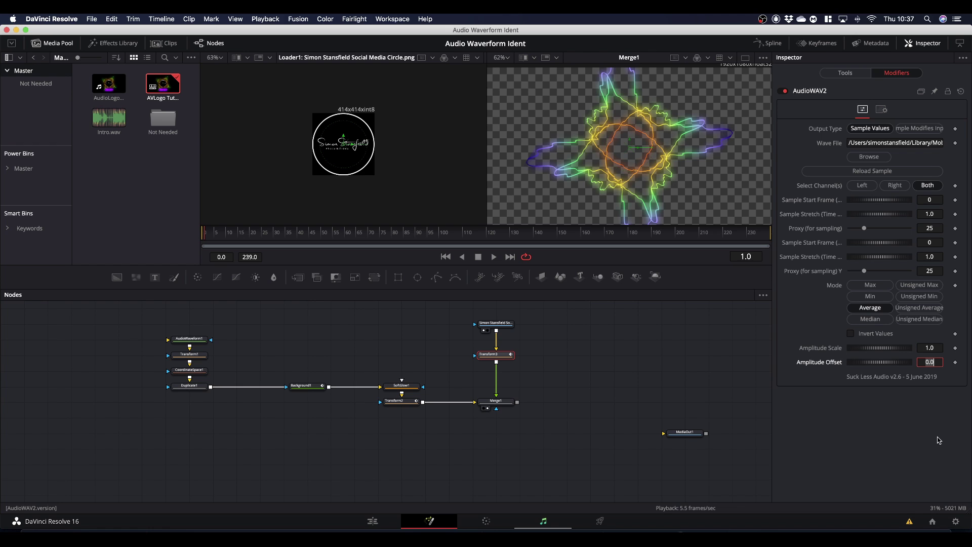
type(".906")
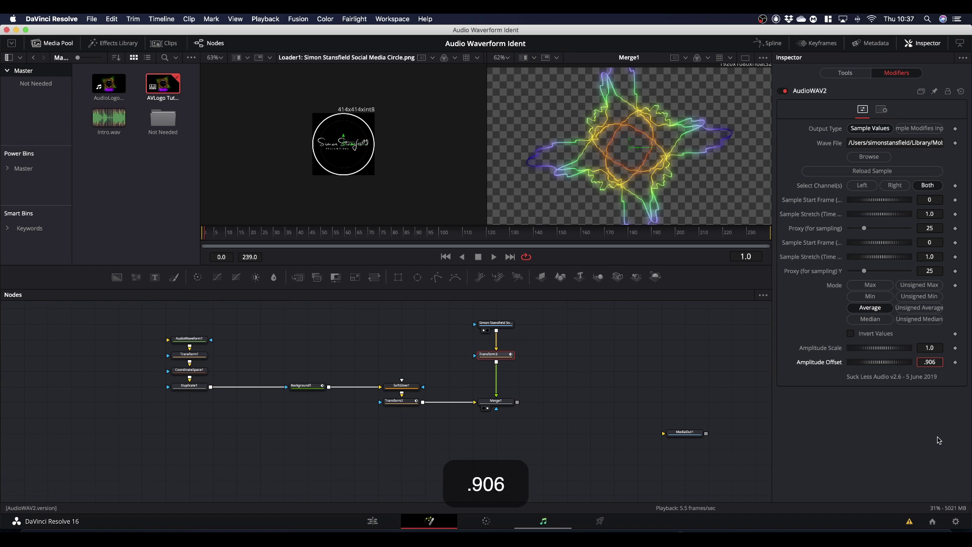
left_click(894, 424)
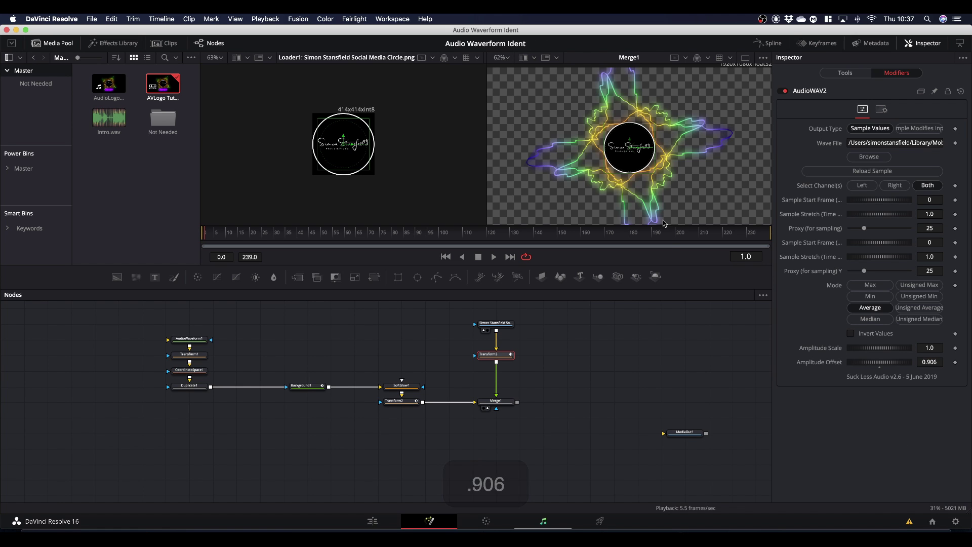
key("space")
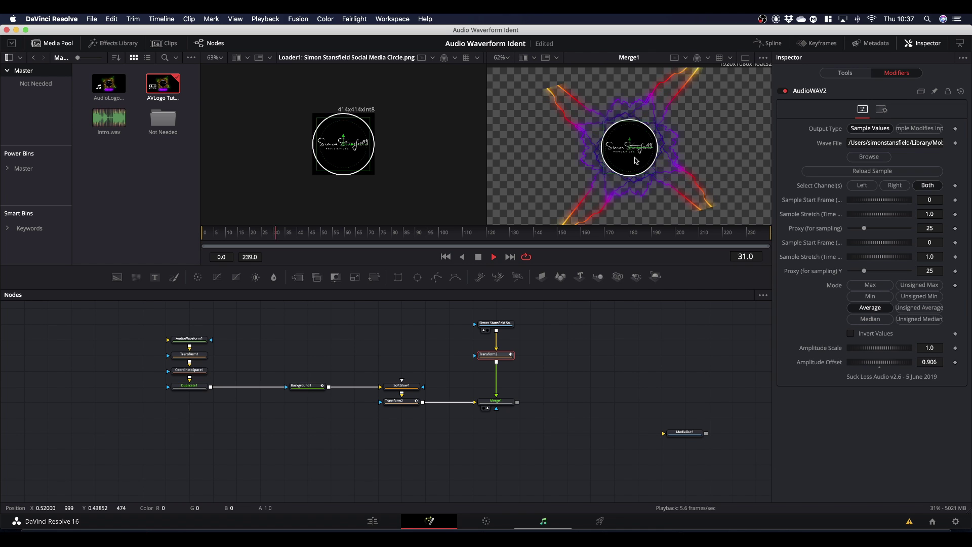
key("space")
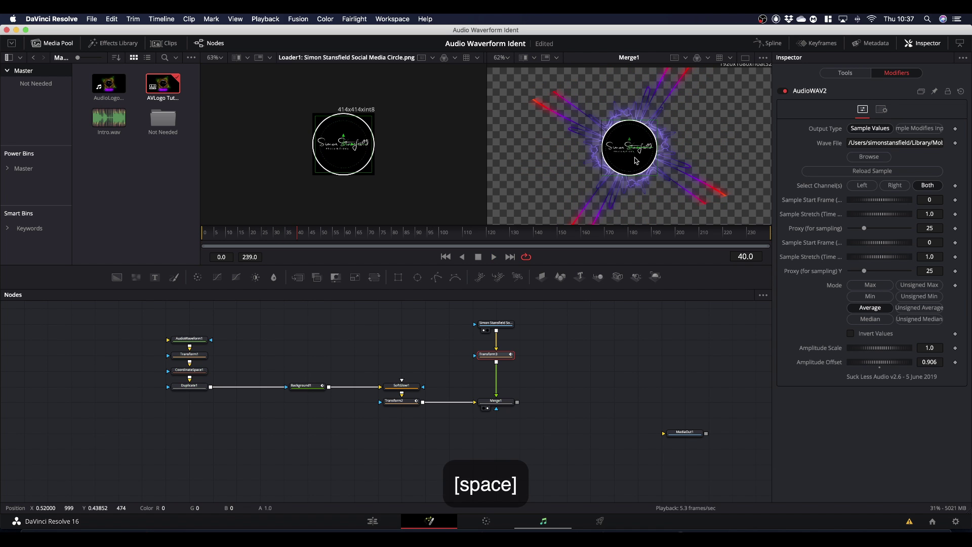
Try adjusting AudioWAV2's Amplitude Offset, undo the change, and play back the composition up to frame 57
mouse_move(882, 364)
left_mouse_down()
mouse_move(860, 365)
mouse_move(891, 365)
left_mouse_up()
key("super+z")
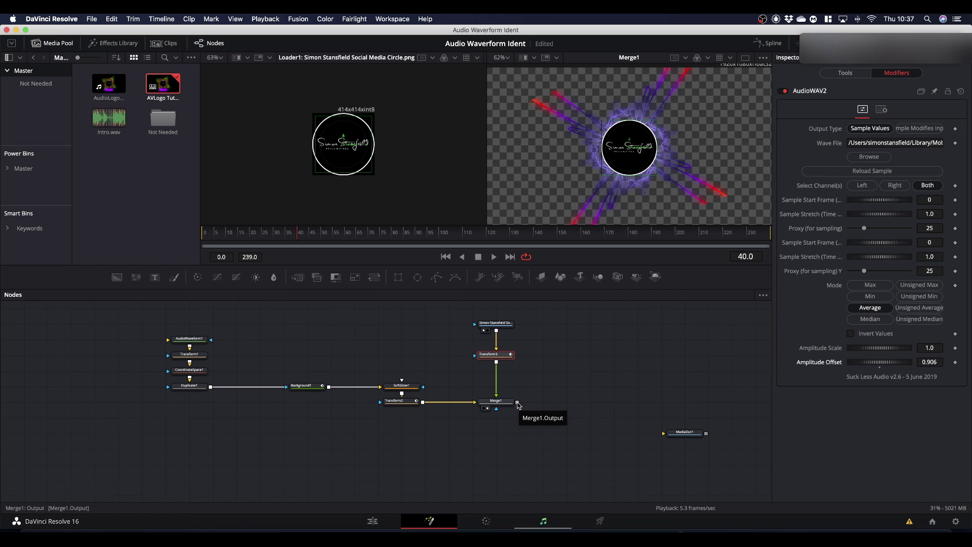
left_click_drag(517, 404, 665, 359)
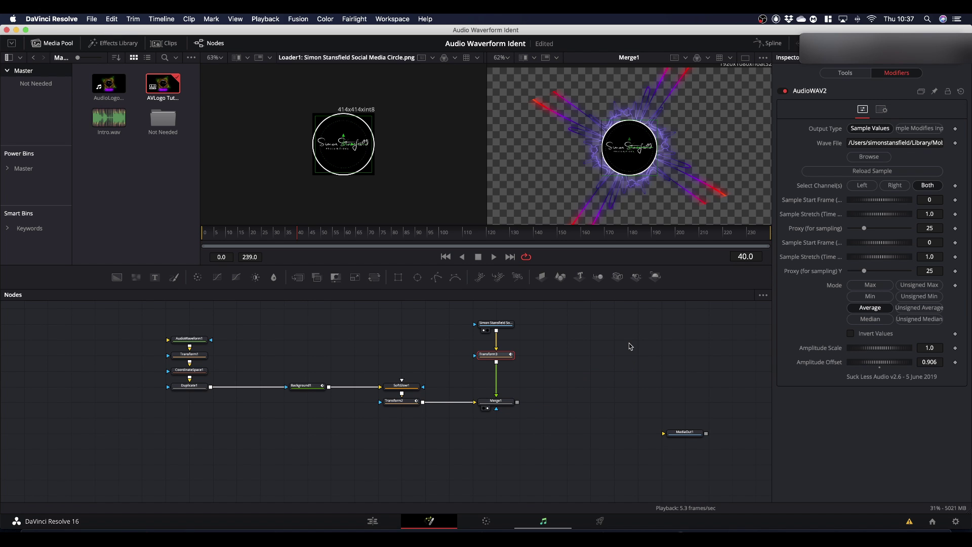
key("space")
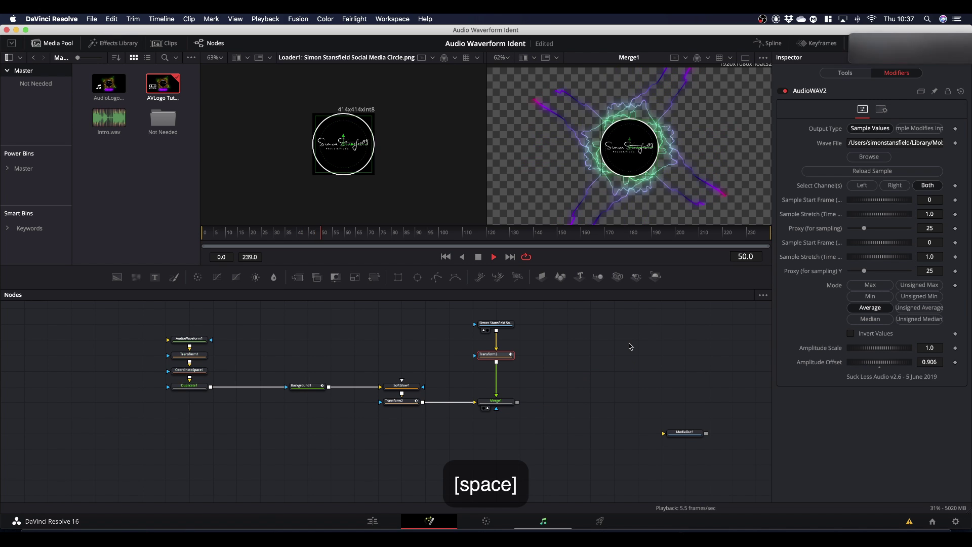
key("space")
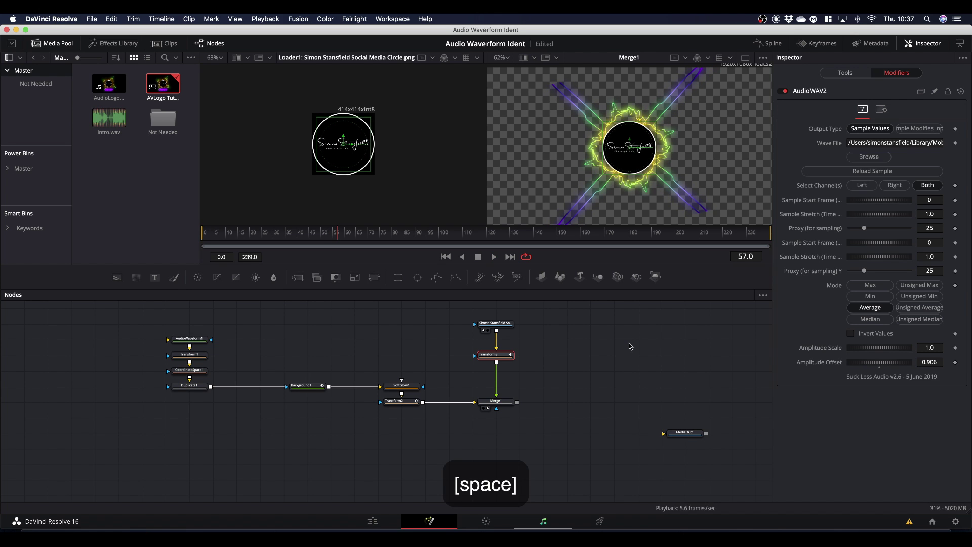
Set AudioWaveform1's Proxy (for sampling) to 42, reduce it to 36 during playback, and stop at frame 116
left_click(194, 343)
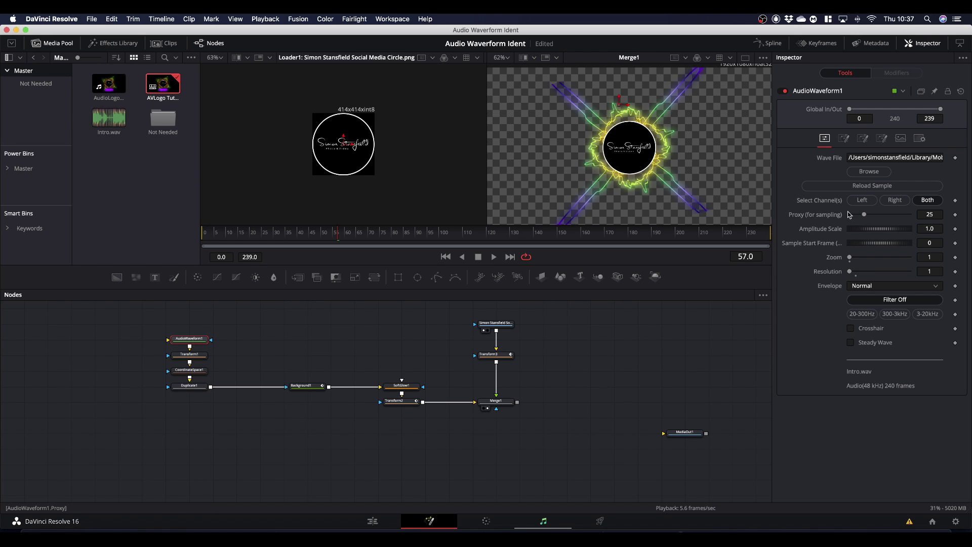
left_click_drag(865, 216, 875, 217)
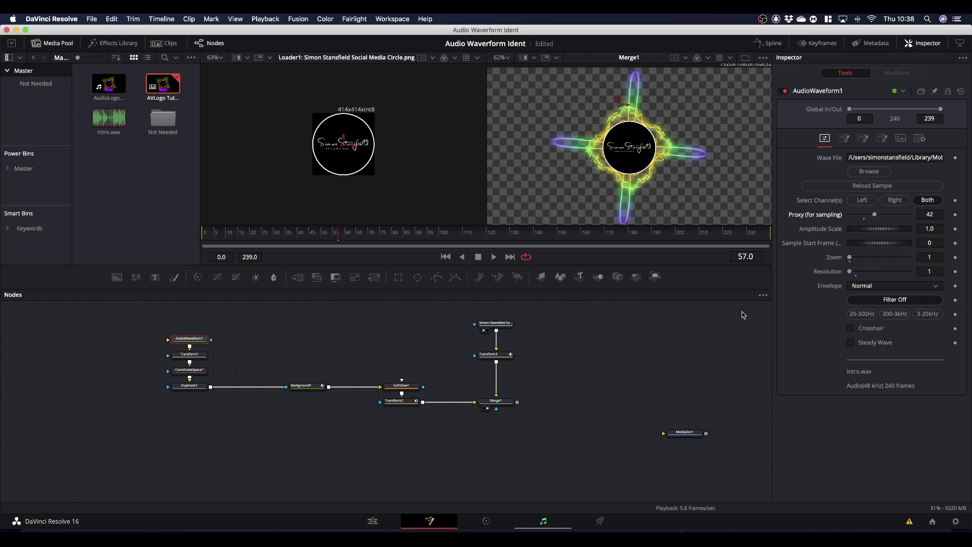
key("space")
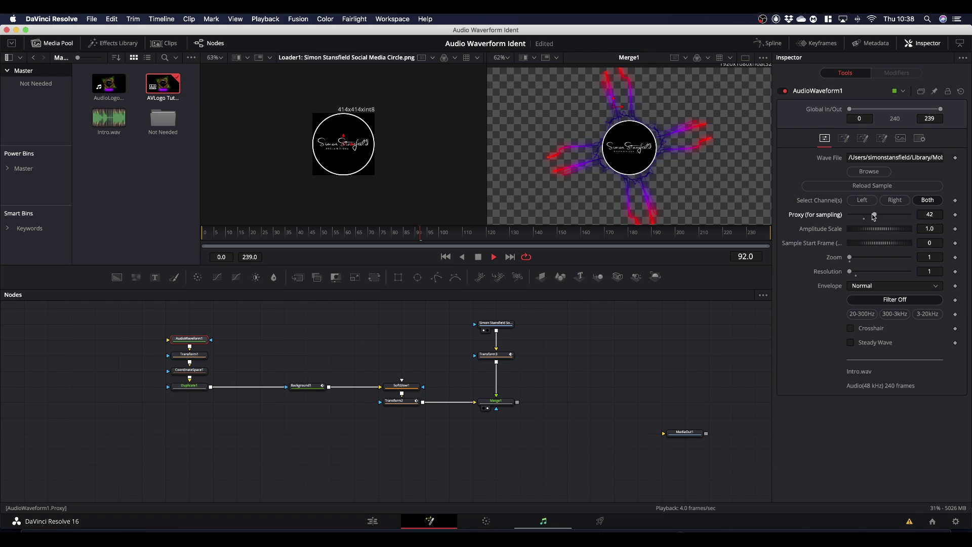
left_click_drag(875, 214, 871, 216)
key("space")
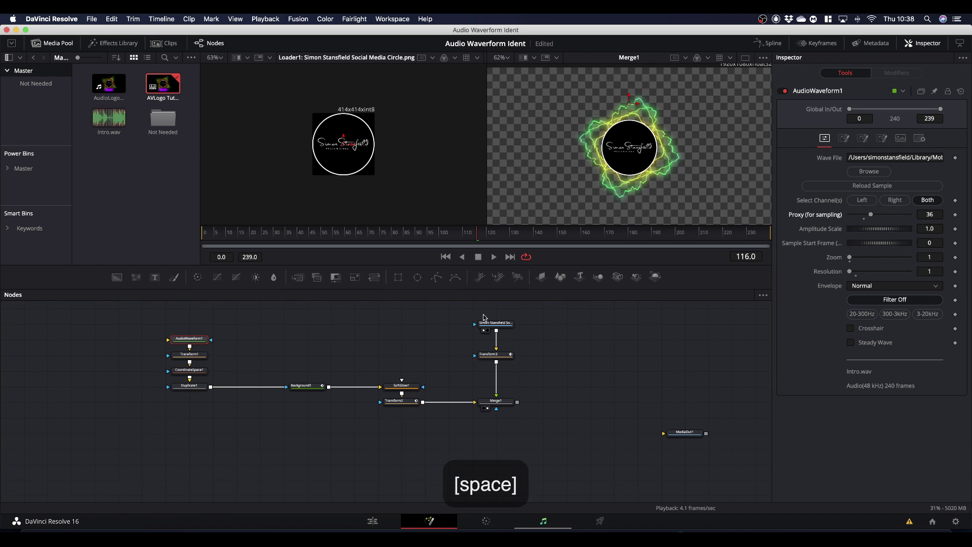
Move the logo Loader, Transform3 and Merge1 closer to Transform2, and append a Transform node after Merge1 with Size 0.77
left_click_drag(472, 313, 457, 400)
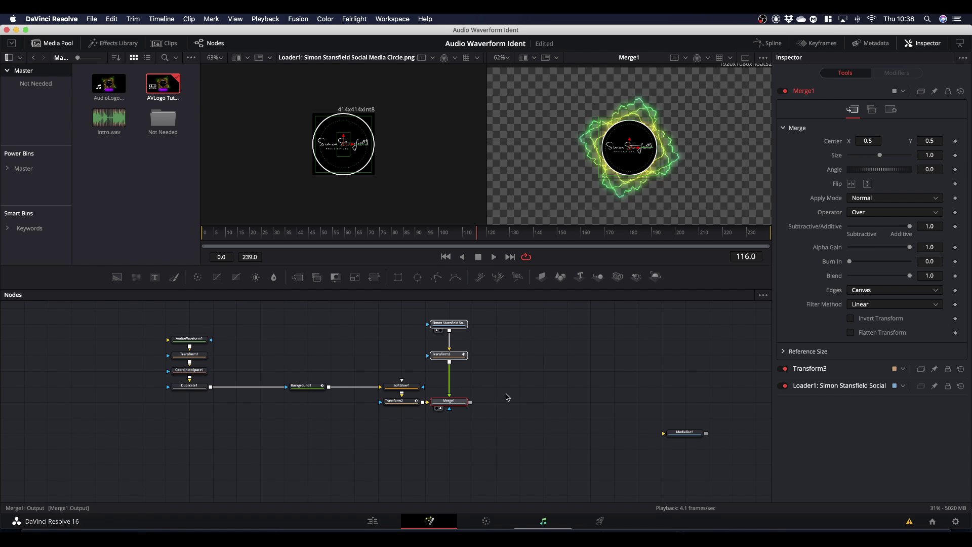
left_click(462, 402)
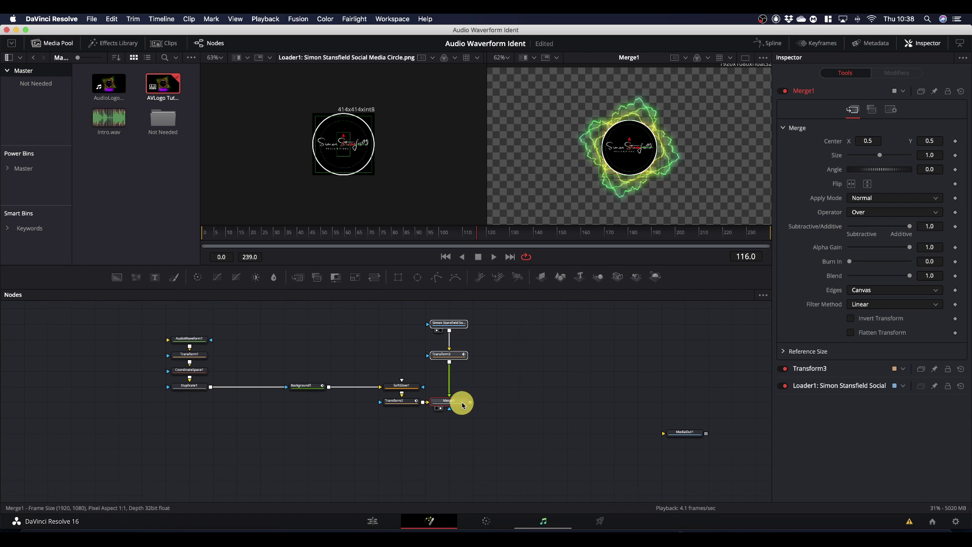
left_click(375, 278)
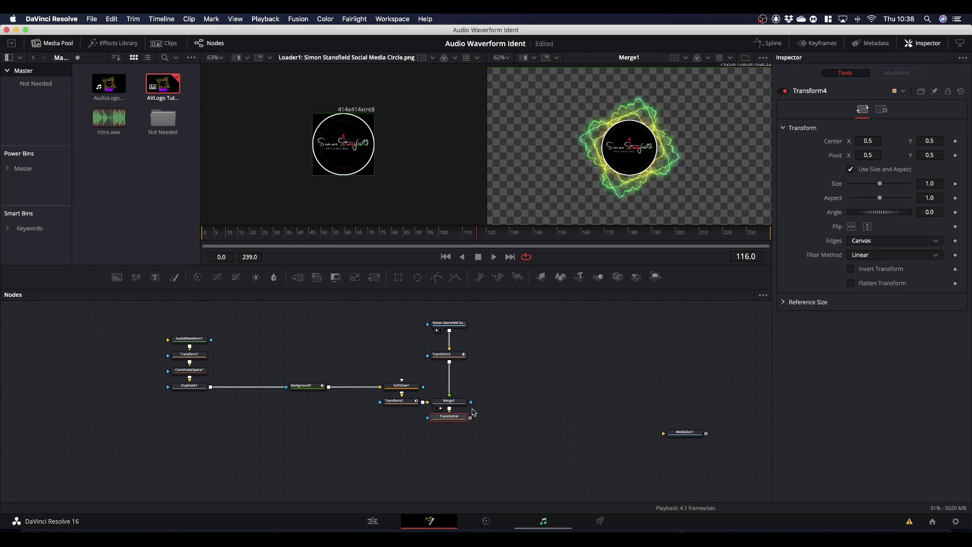
left_click_drag(458, 419, 533, 409)
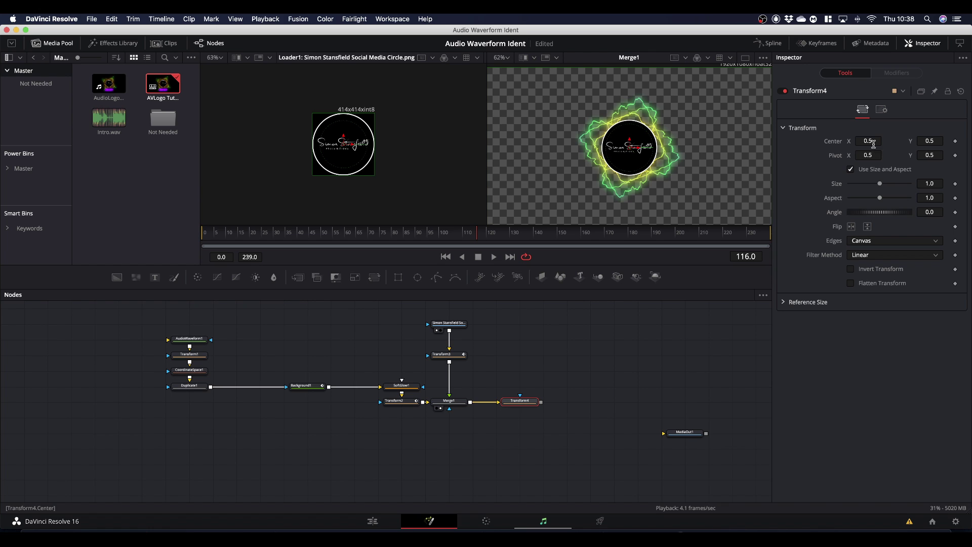
left_click_drag(881, 187, 873, 185)
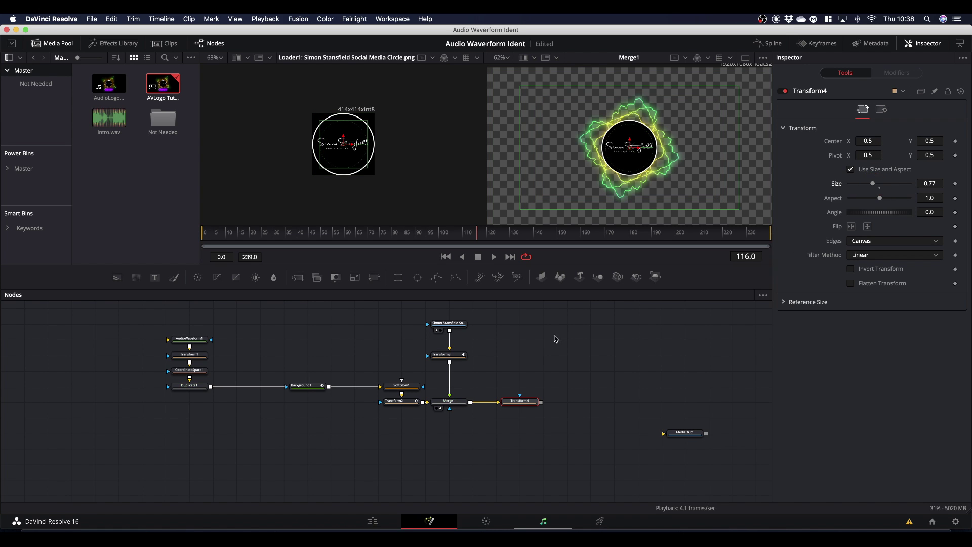
View Transform4, try Size 0.56 with Center at 0.835, 0.271851 in playback, and reset the node to its default settings
left_click_drag(518, 395, 658, 177)
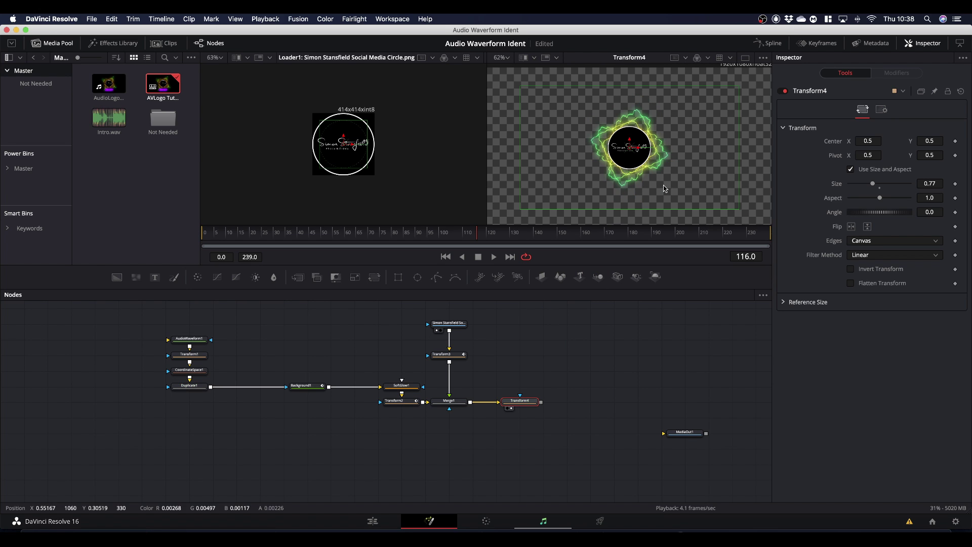
left_click_drag(874, 186, 867, 185)
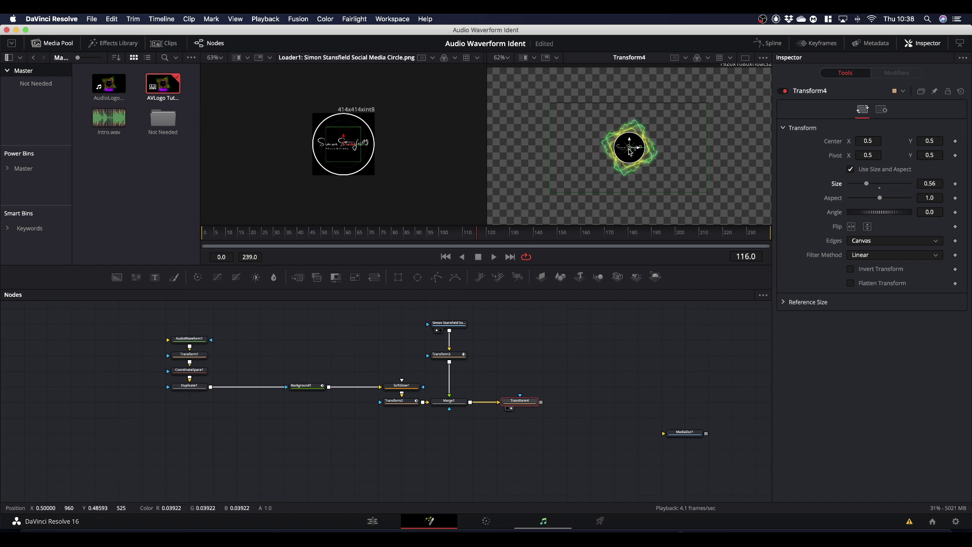
left_click_drag(630, 158, 737, 188)
key("space")
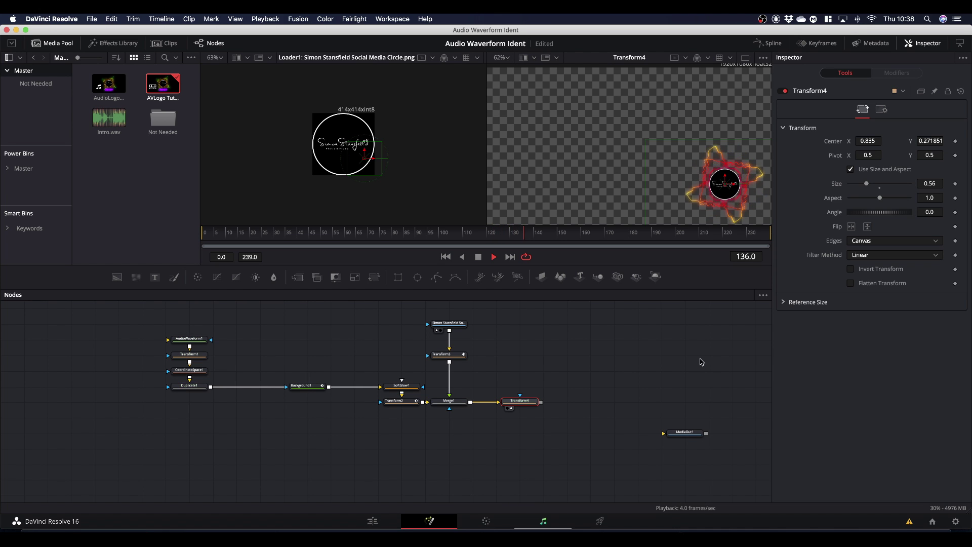
key("space")
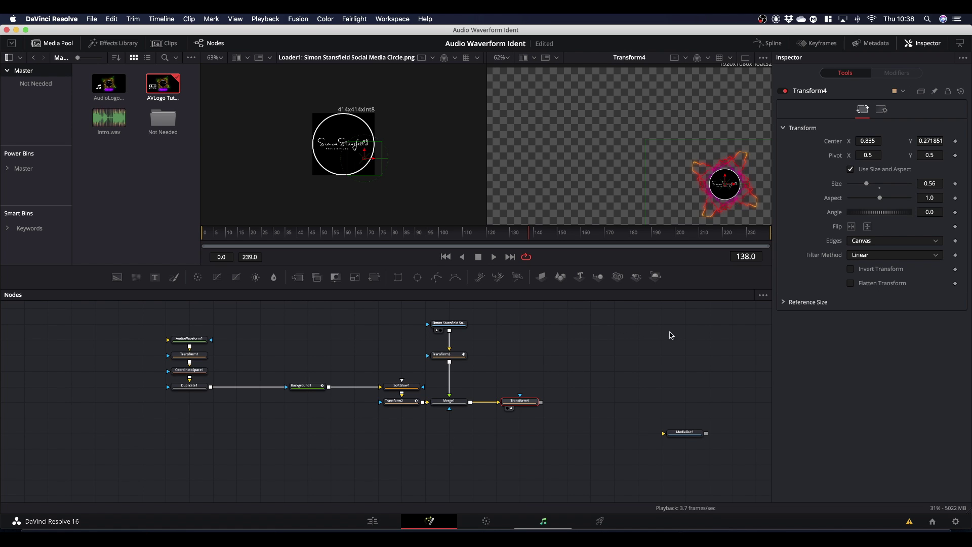
left_click(961, 91)
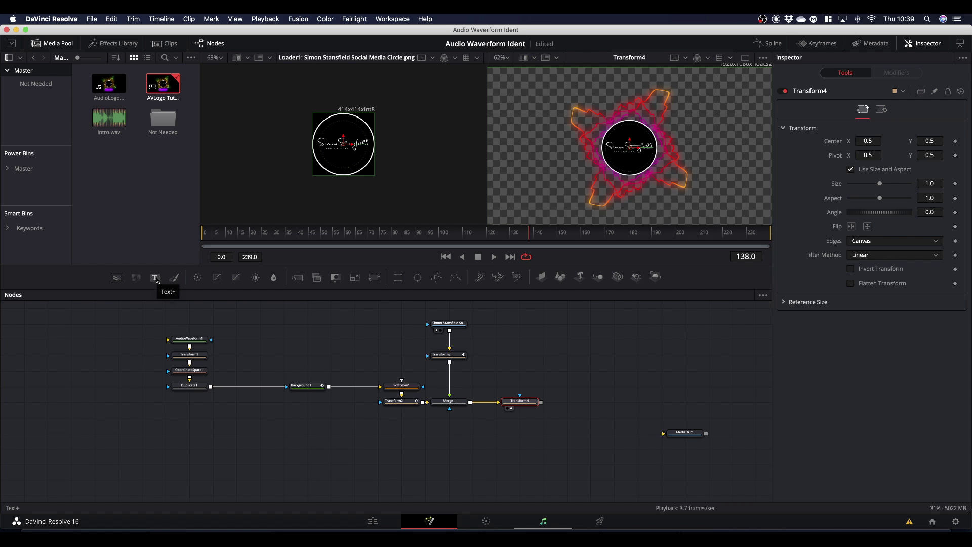
Add a Text+ node above the node chain, view it, and apply a TimeCode modifier to its Styled Text
left_click_drag(156, 279, 585, 339)
left_click_drag(390, 167, 390, 168)
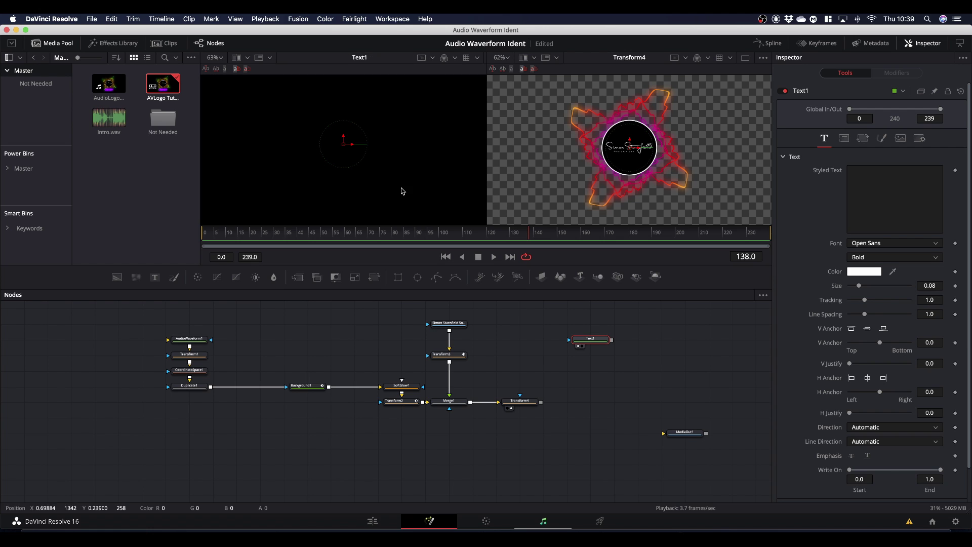
right_click(866, 179)
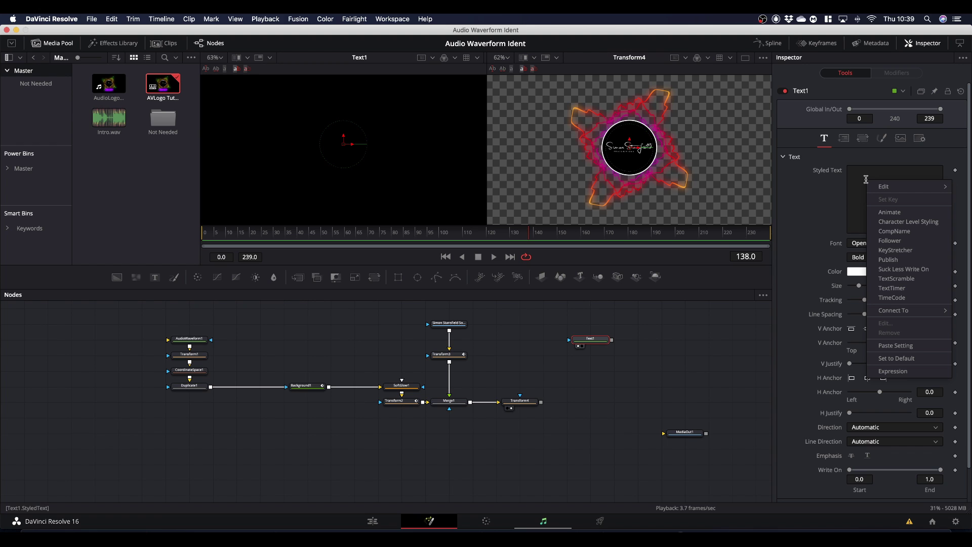
left_click(892, 299)
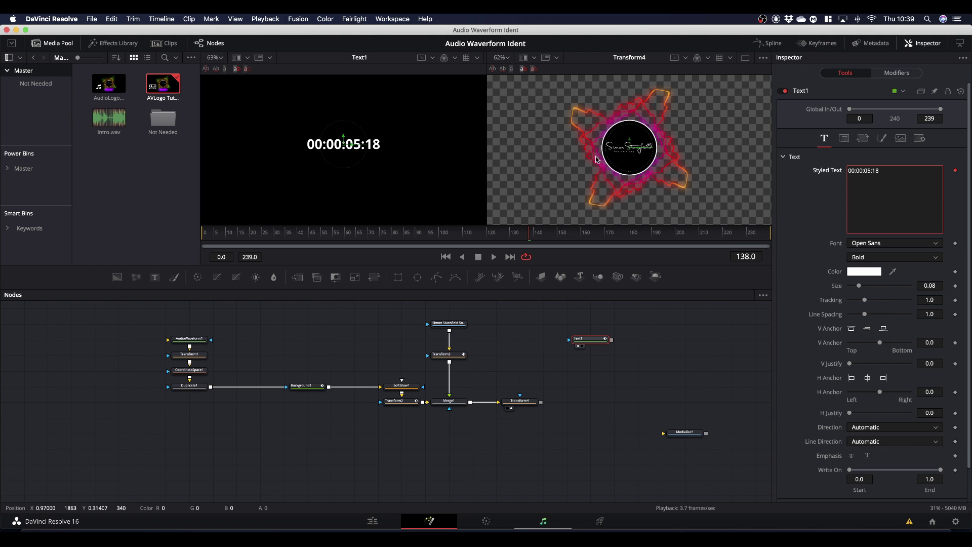
Set Text1's font to Rubik with the Black Italic style
left_click(884, 246)
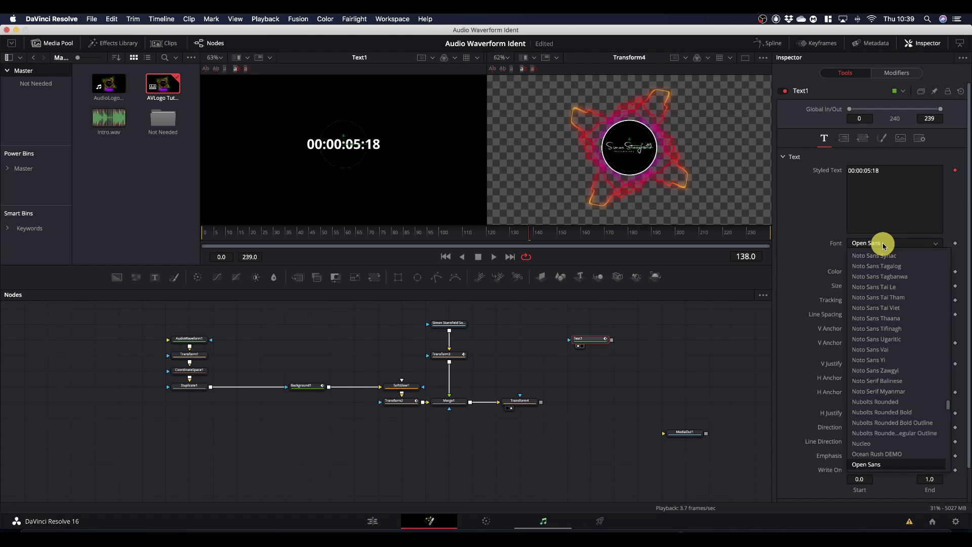
type("ru")
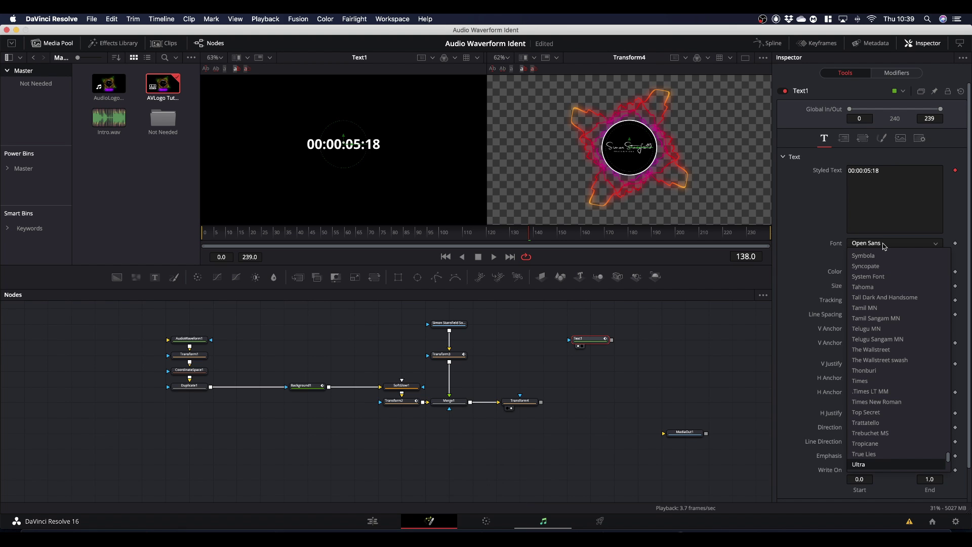
type("ru")
key("Return")
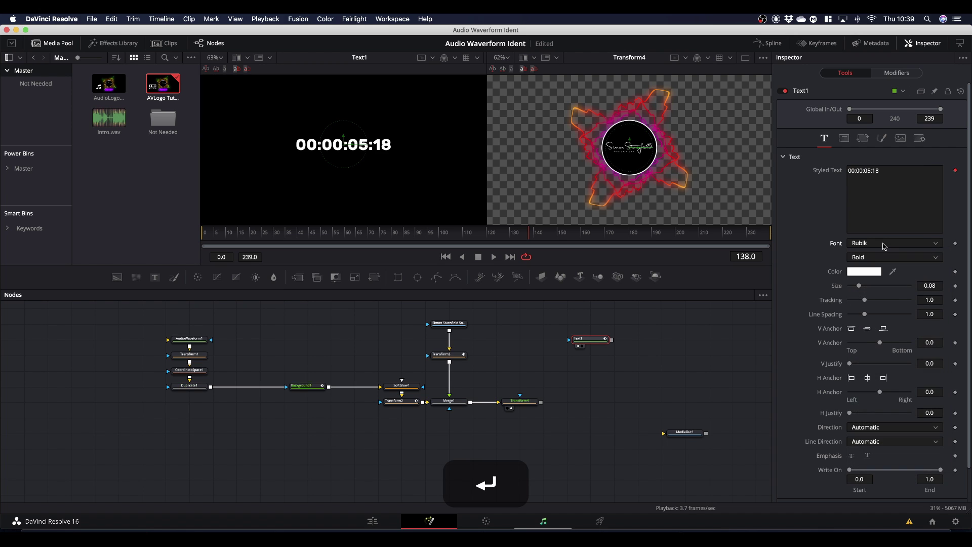
left_click(873, 259)
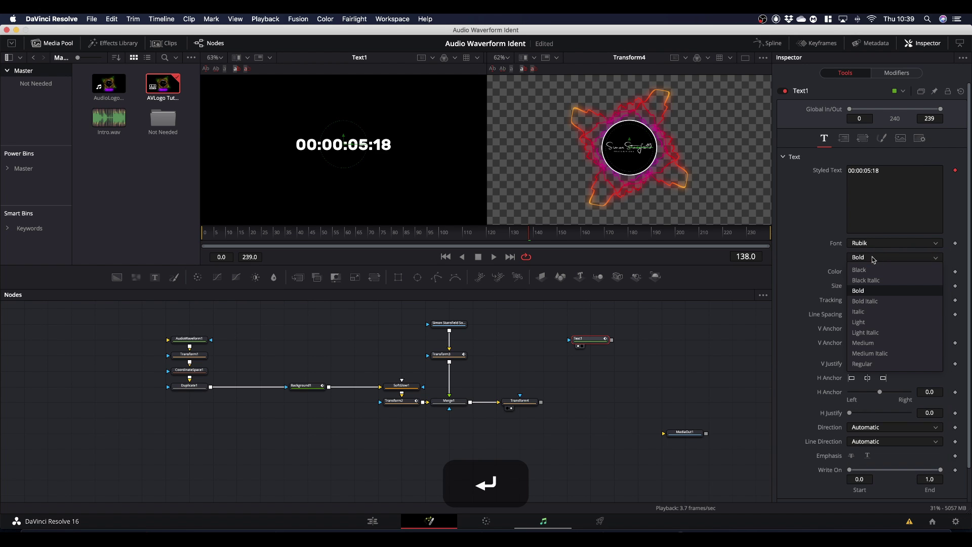
left_click(872, 282)
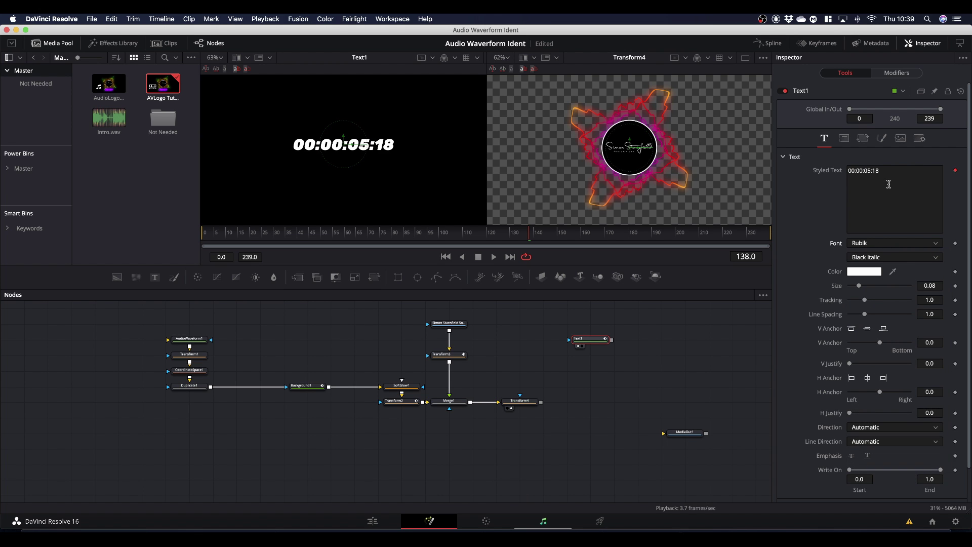
Change Text1's color to magenta using the color wheel
left_click(868, 273)
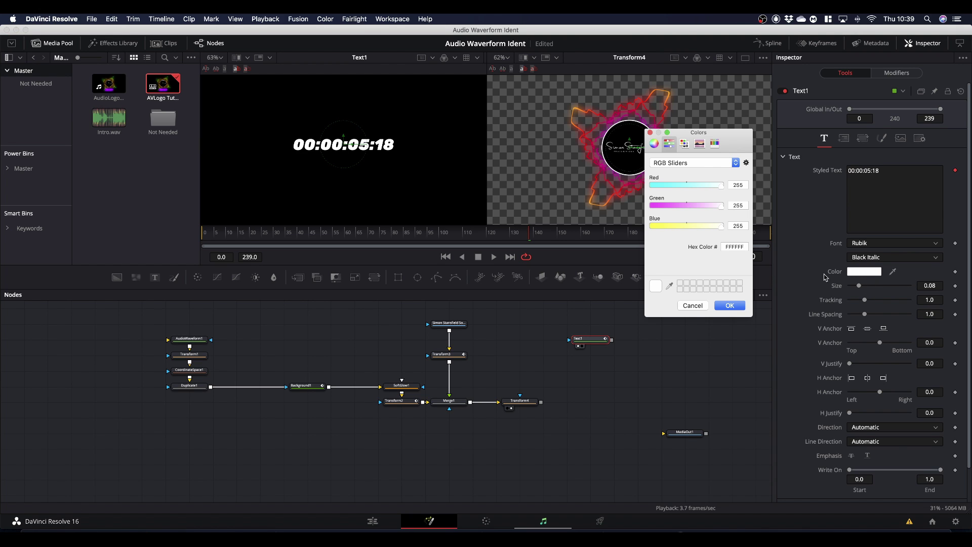
left_click(655, 143)
left_click_drag(727, 211, 730, 243)
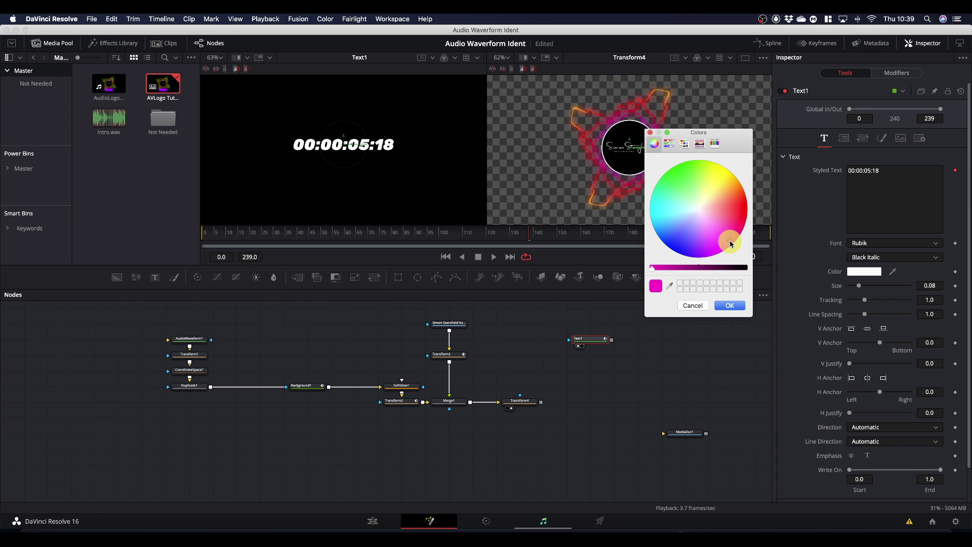
left_click(729, 306)
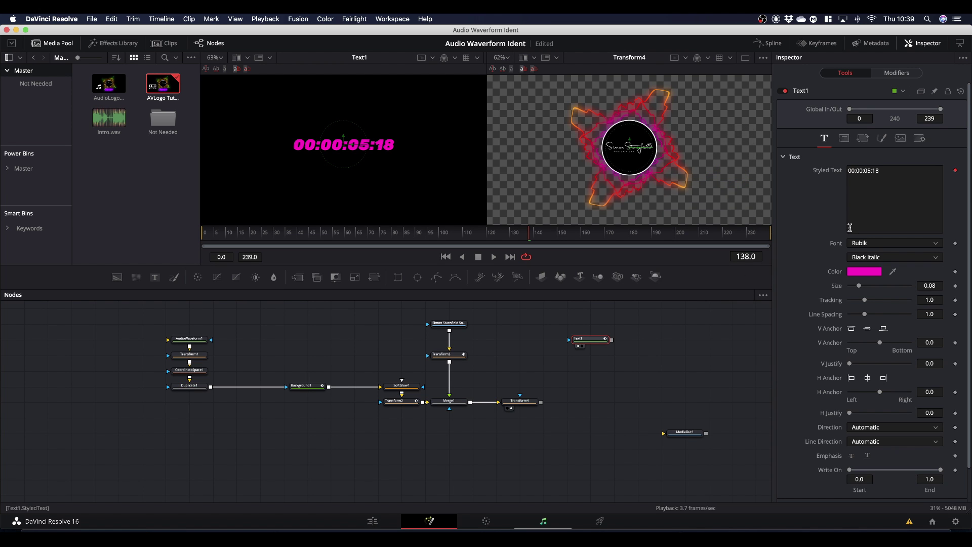
Turn off Hrs and Frms in Text1's Time Code modifier, keeping only minutes and seconds
left_click(894, 76)
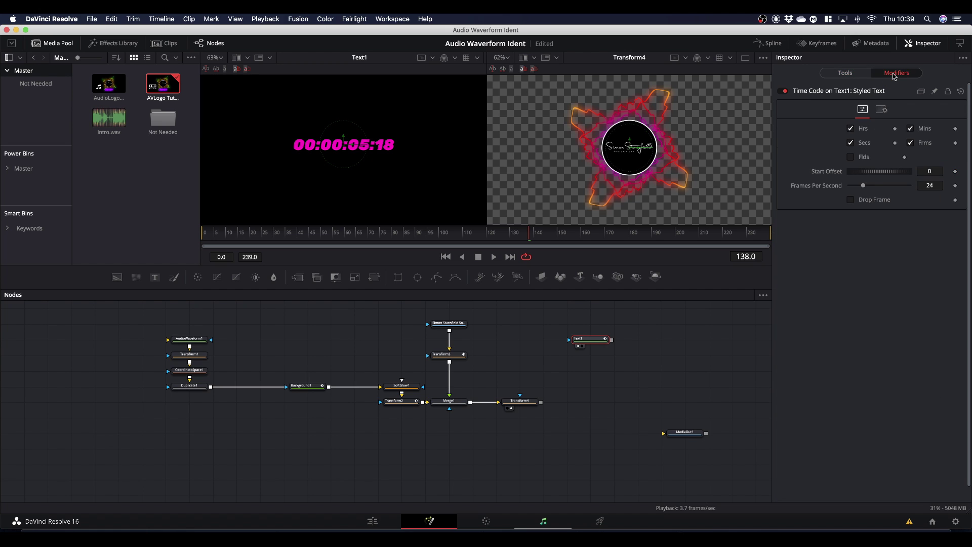
left_click(851, 128)
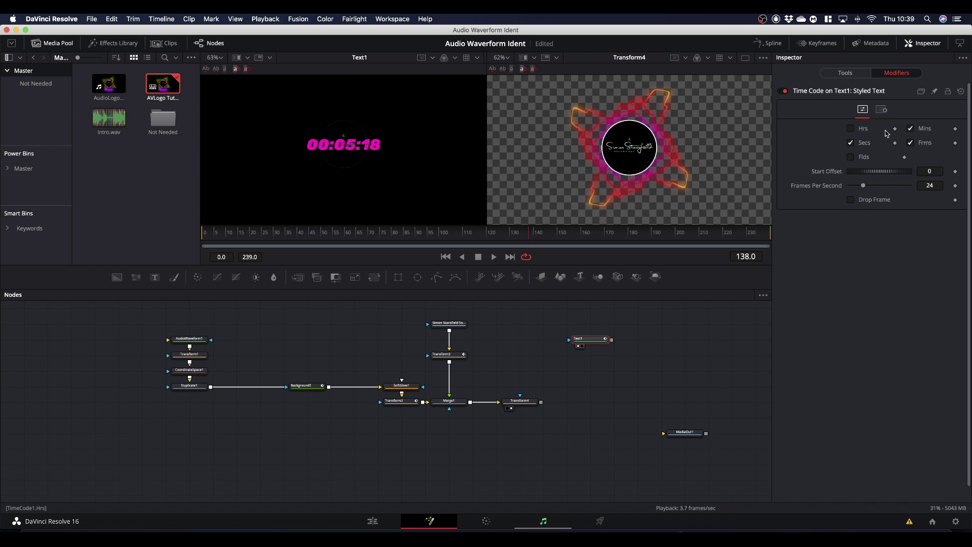
left_click(911, 144)
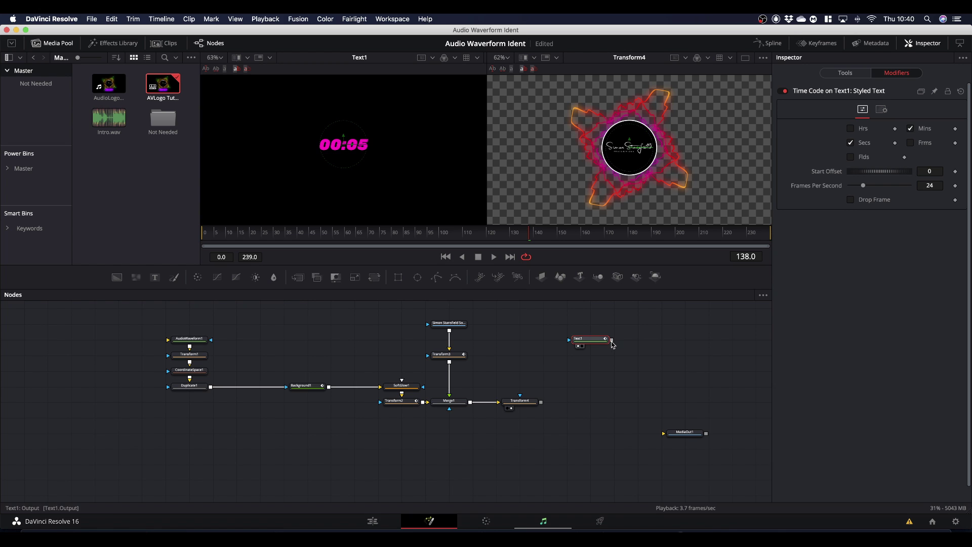
Merge Text1 over Transform4's output and move the timecode text below the circular logo
left_click_drag(612, 340, 630, 156)
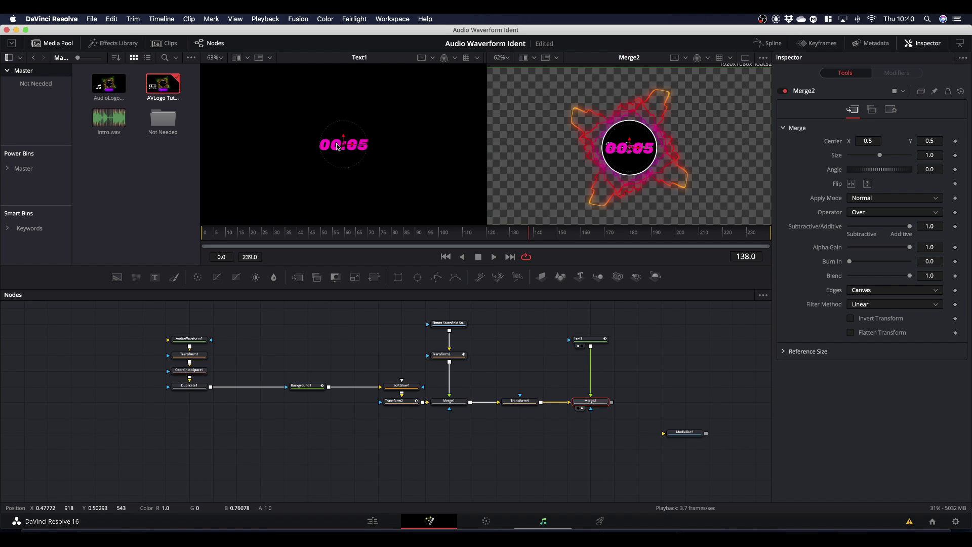
left_click_drag(342, 147, 345, 203)
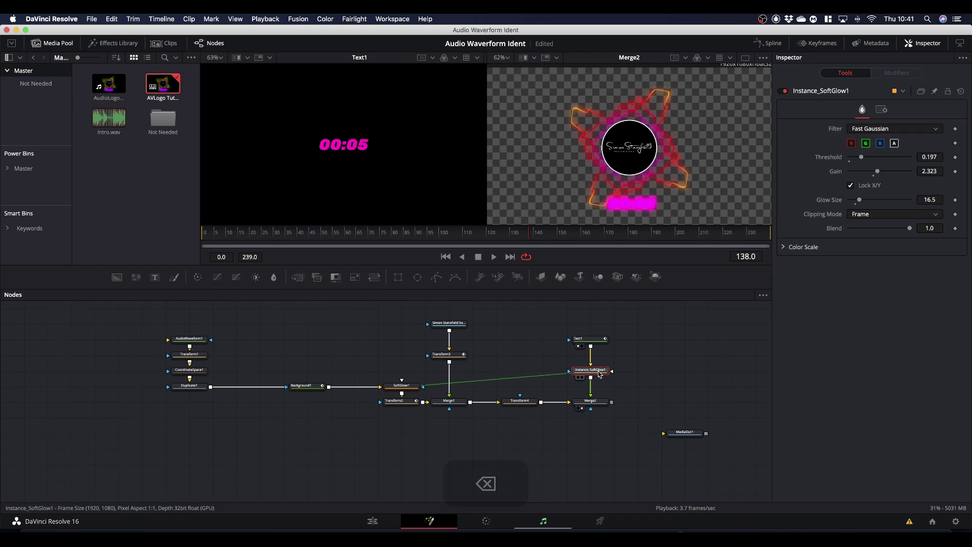
Replace the instanced Soft Glow after Text1 with a new Soft Glow node set to Gain 1.102 and Threshold 0.047
key("BackSpace")
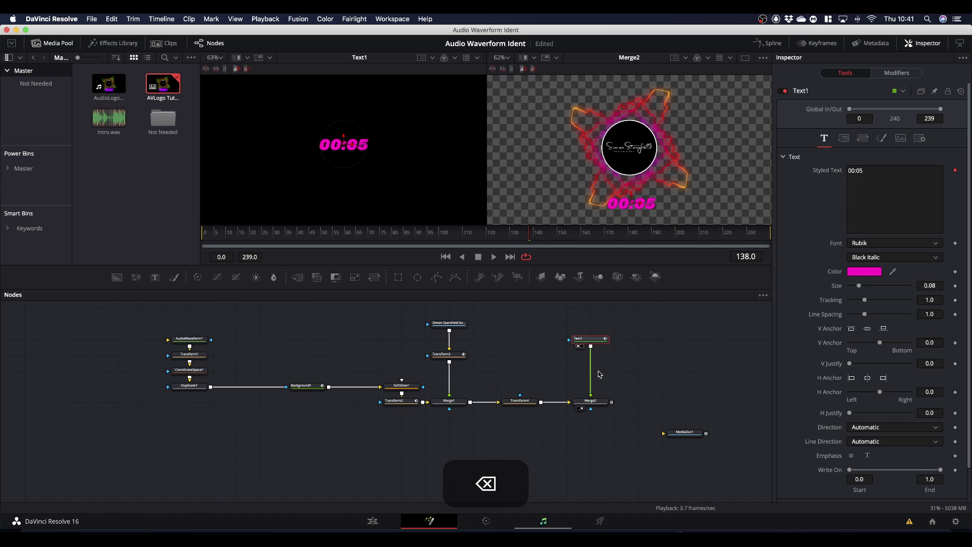
left_click(593, 340)
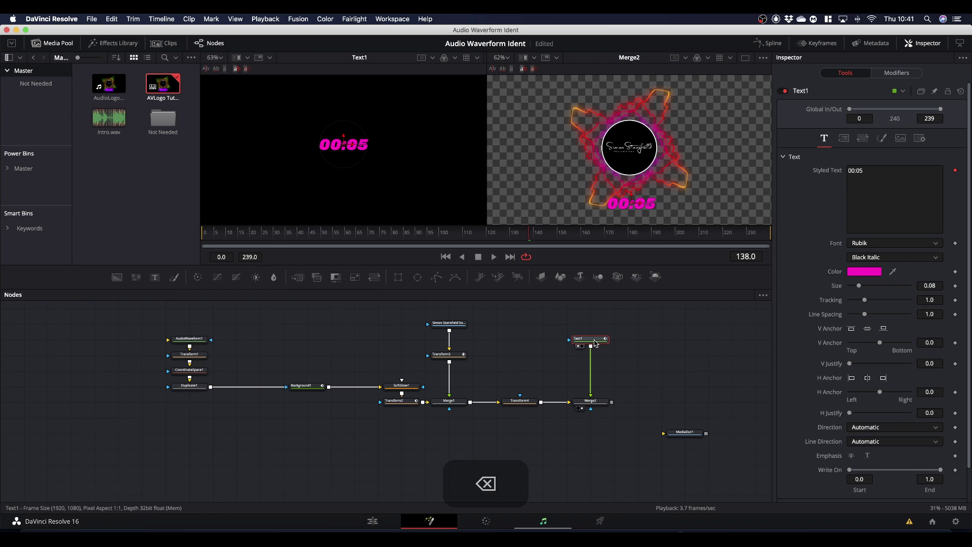
key("shift+space")
type("slof")
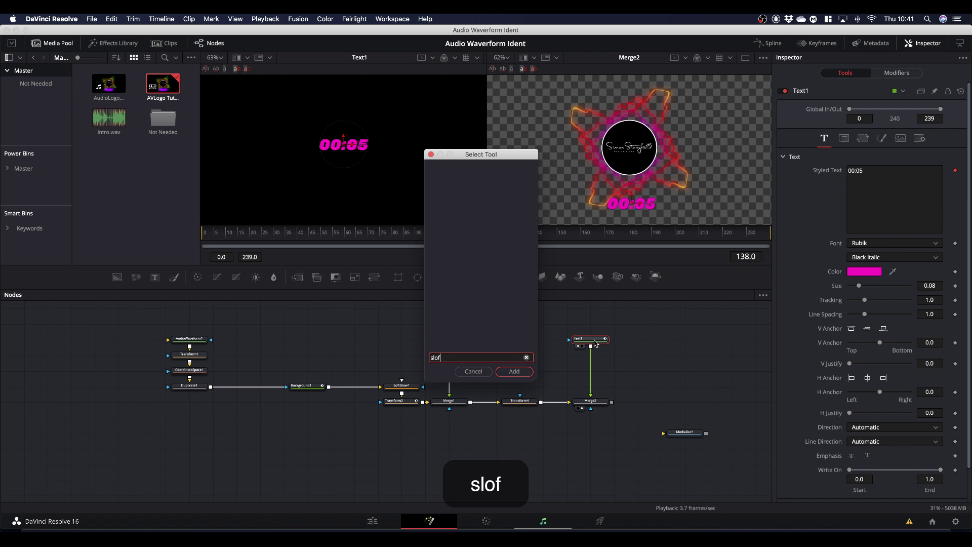
key("BackSpace")
key("BackSpace")
key("BackSpace")
type("oft")
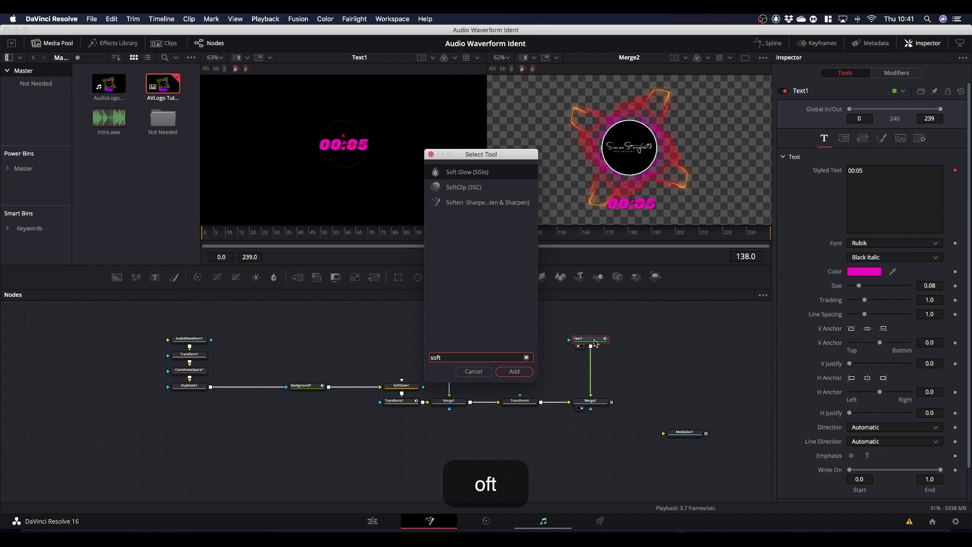
key("Return")
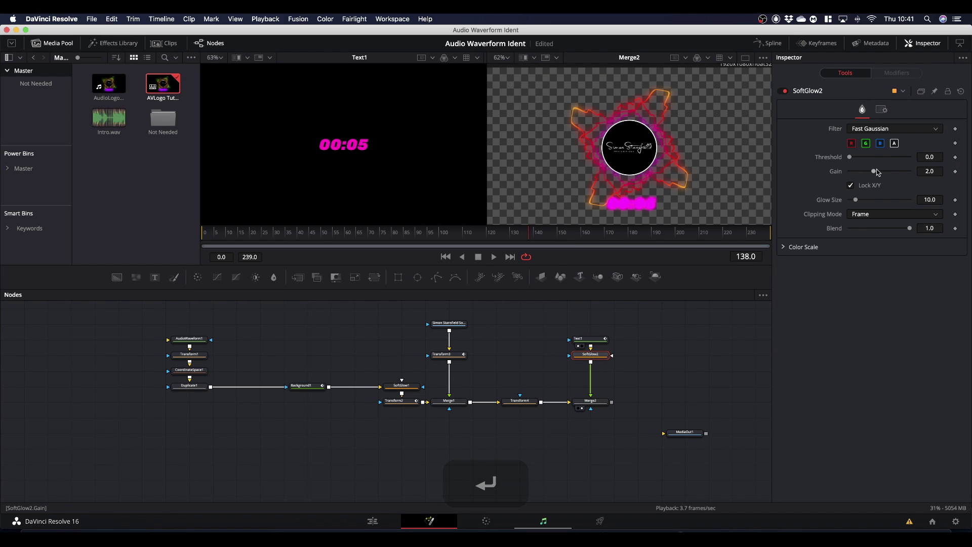
left_click_drag(875, 172, 855, 157)
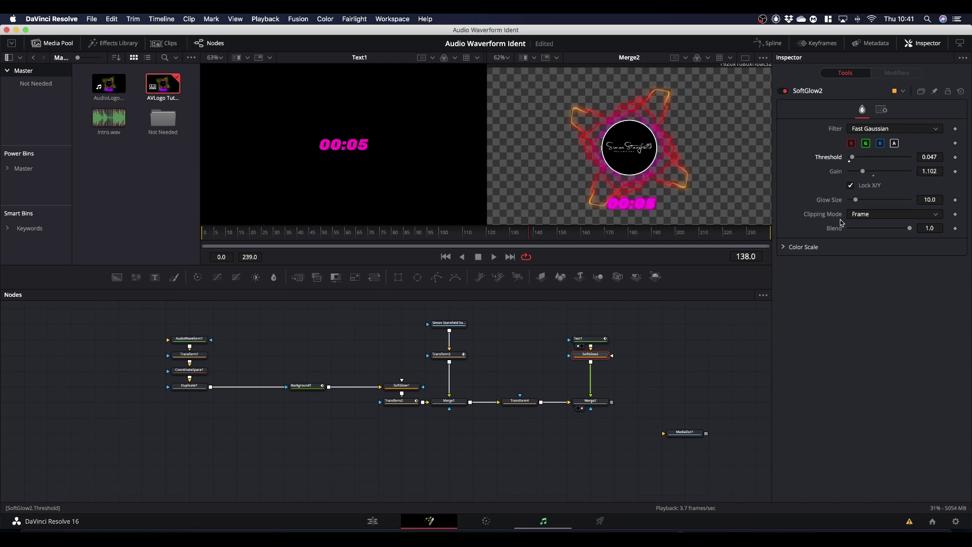
View MediaOut1, connect Merge2's output to it, and return to the Edit page
left_click(677, 439)
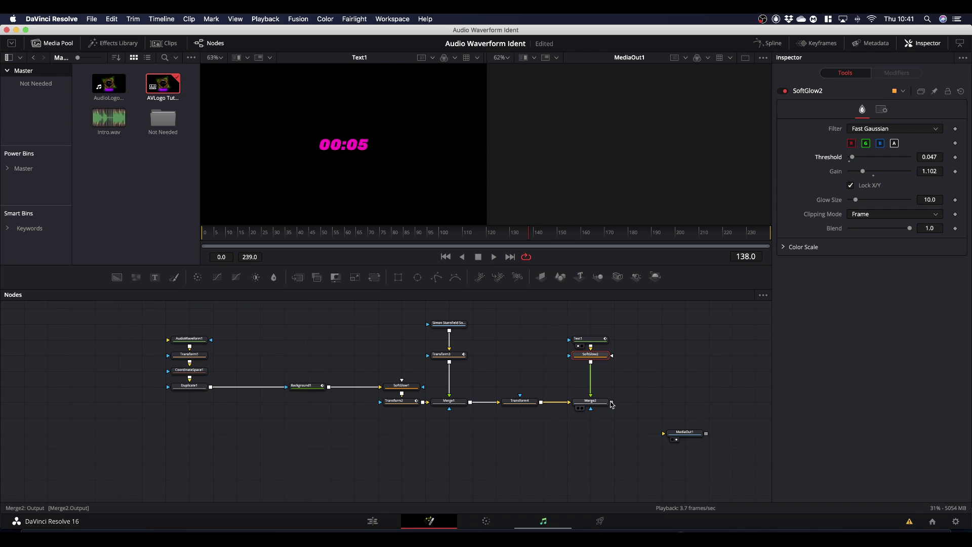
left_click_drag(612, 403, 679, 440)
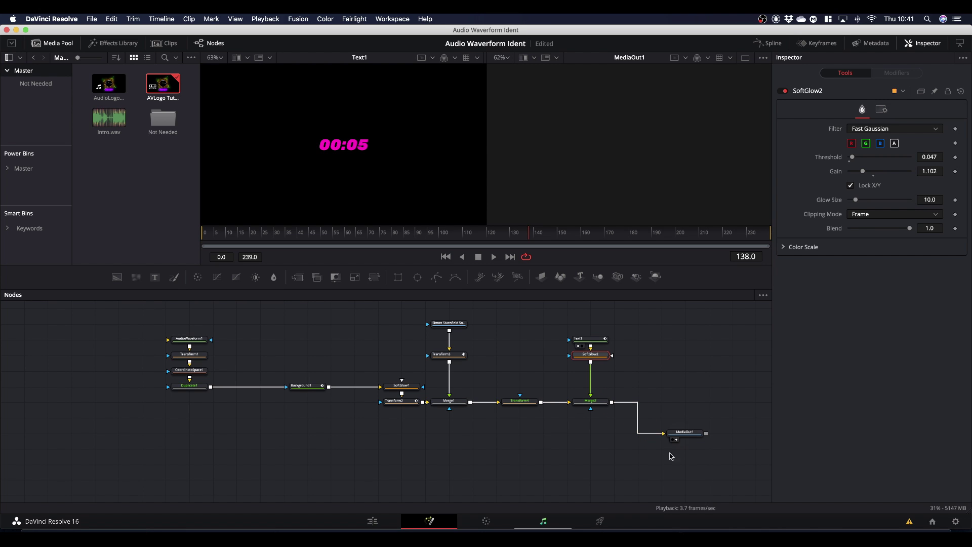
left_click(375, 521)
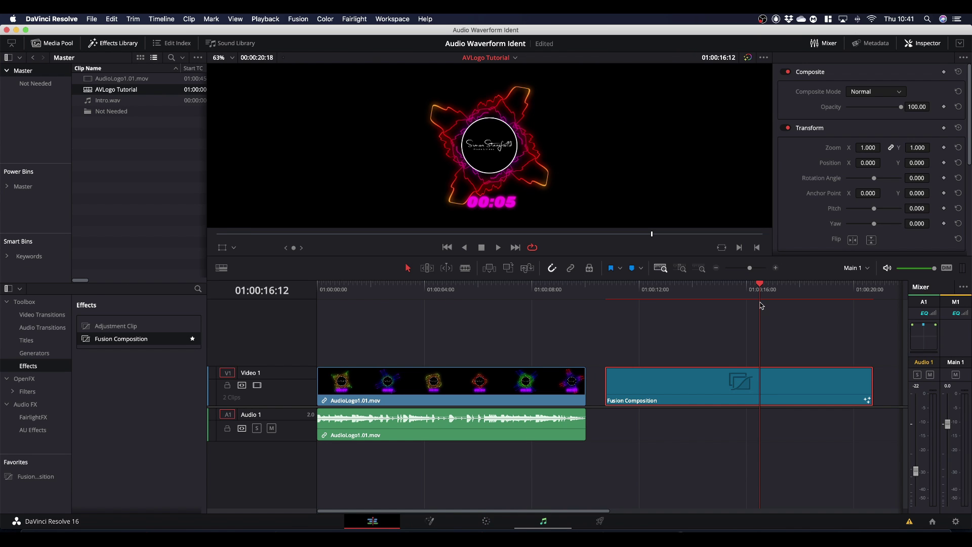
Play the Fusion Composition clip from its start at 01:00:10:18 and stop at 01:00:18:01
left_click_drag(762, 285, 606, 302)
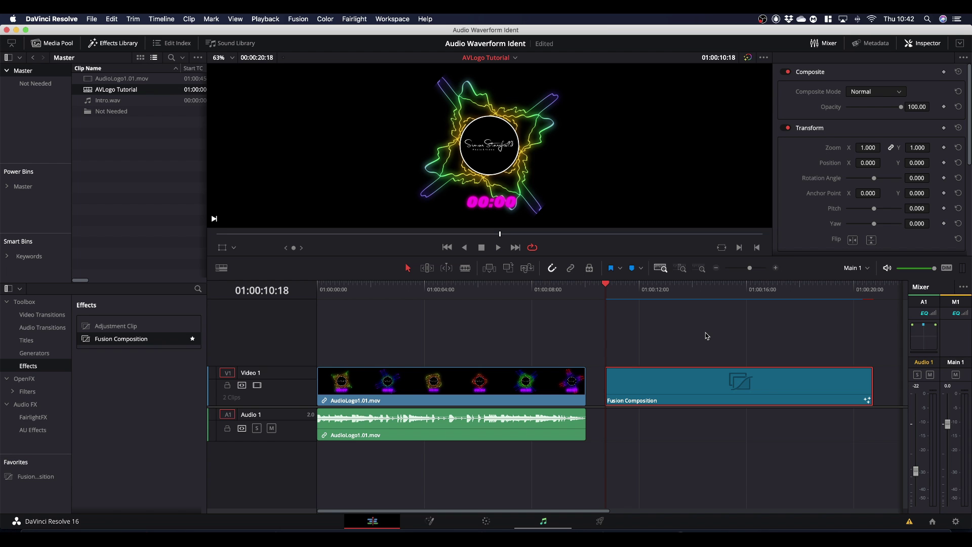
key("space")
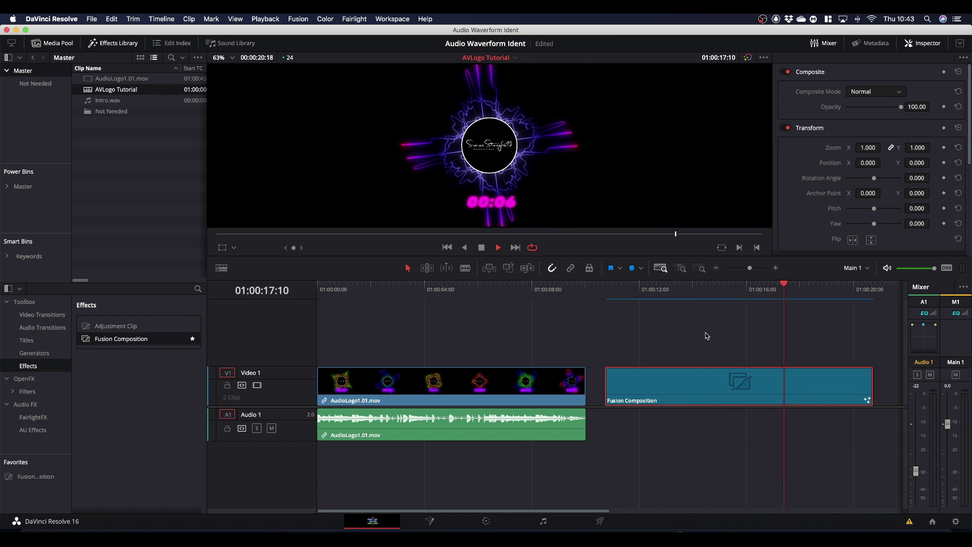
key("space")
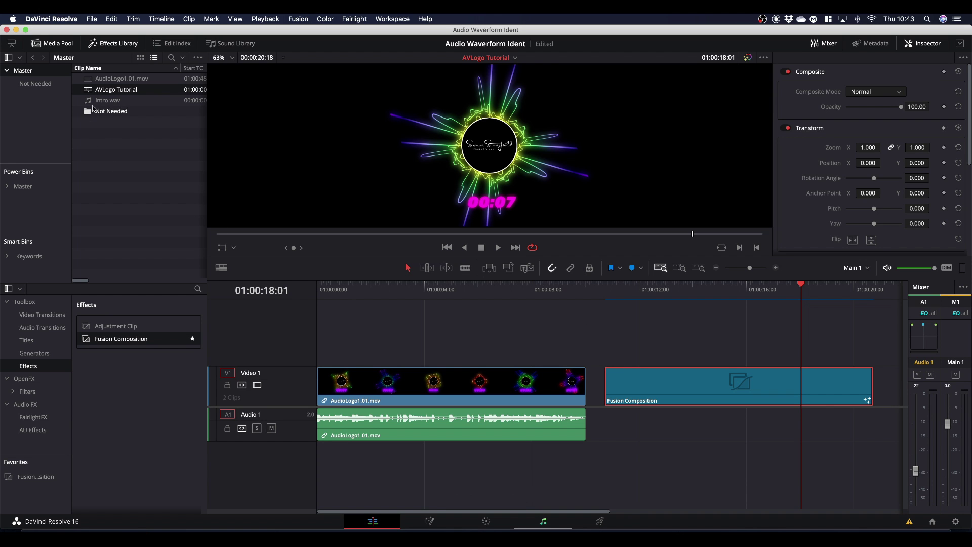
Place Intro.wav on Audio 1 directly beneath the Fusion Composition clip and play back the timeline from the clip's start
left_click_drag(87, 102, 590, 425)
left_click_drag(801, 286, 610, 327)
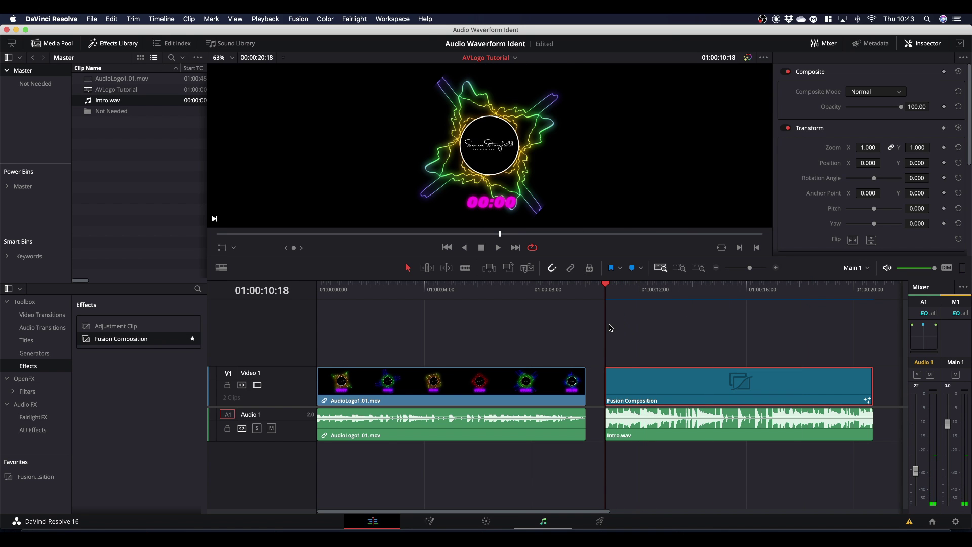
key("space")
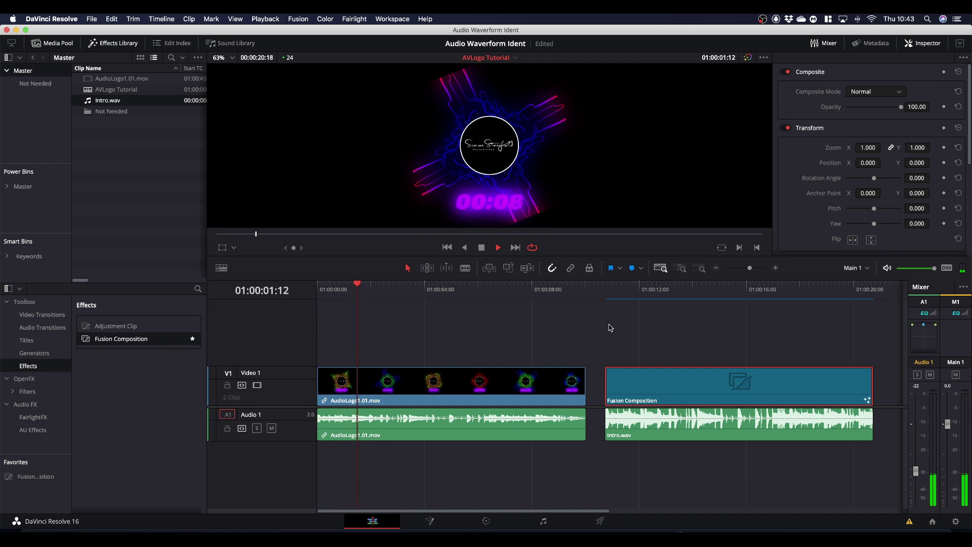
key("space")
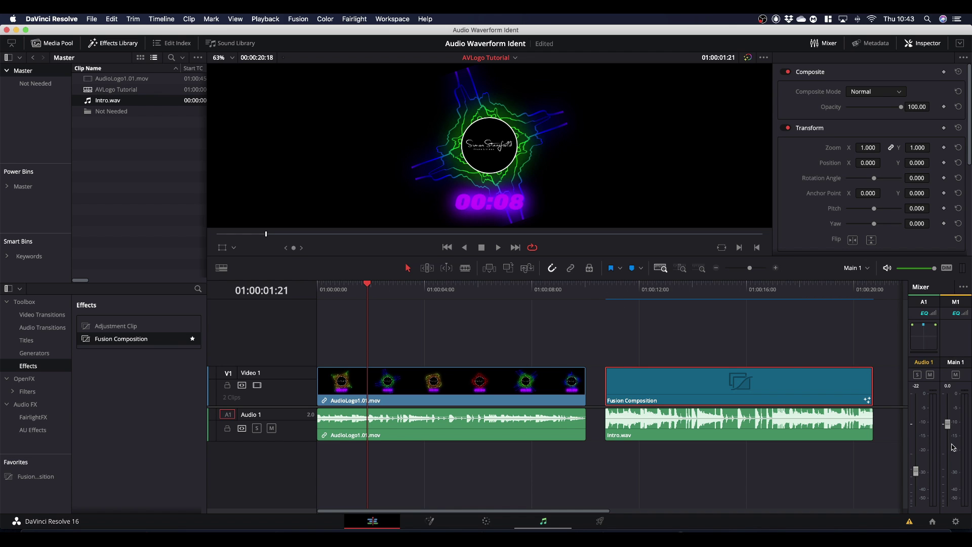
Replay the Fusion Composition with its audio from 01:00:10:18 and raise the Audio 1 fader slightly during playback
left_click(621, 292)
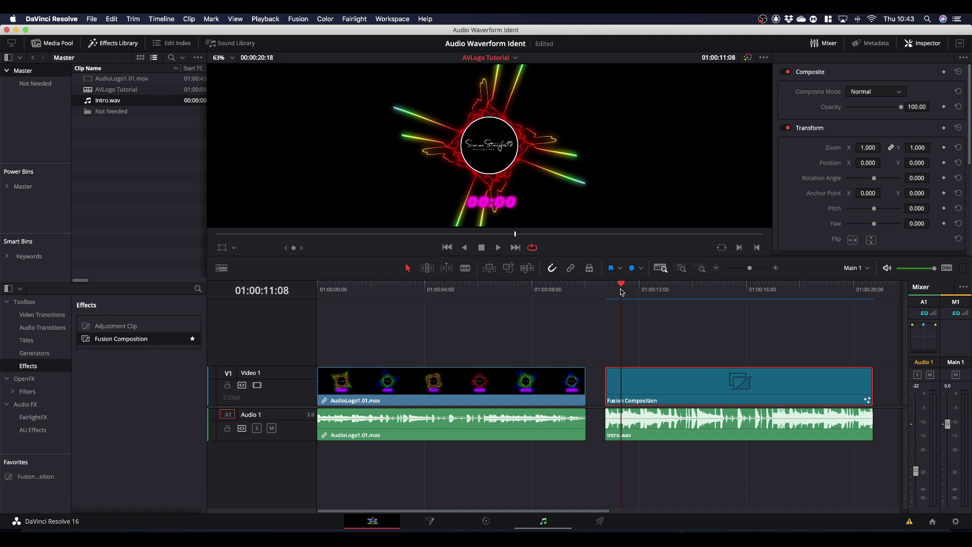
left_click_drag(623, 287, 612, 284)
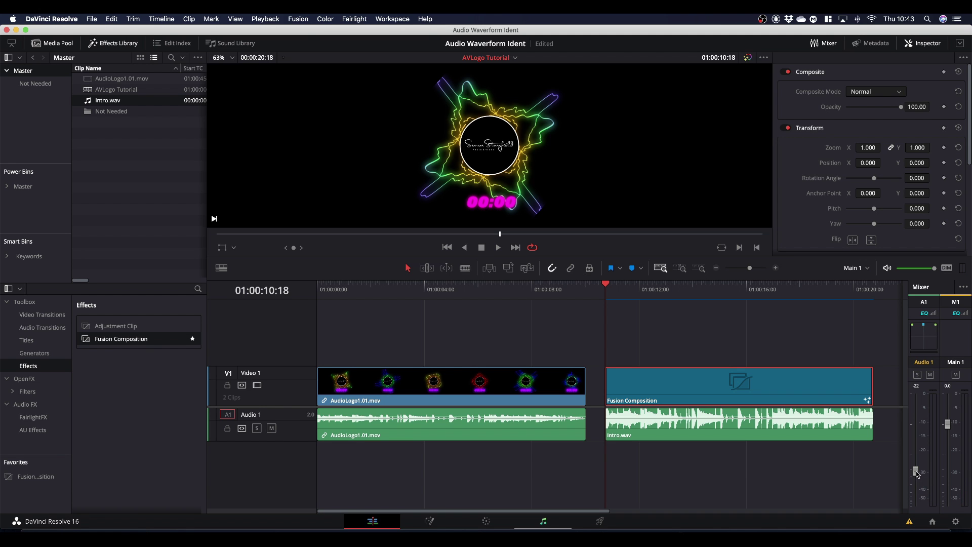
key("space")
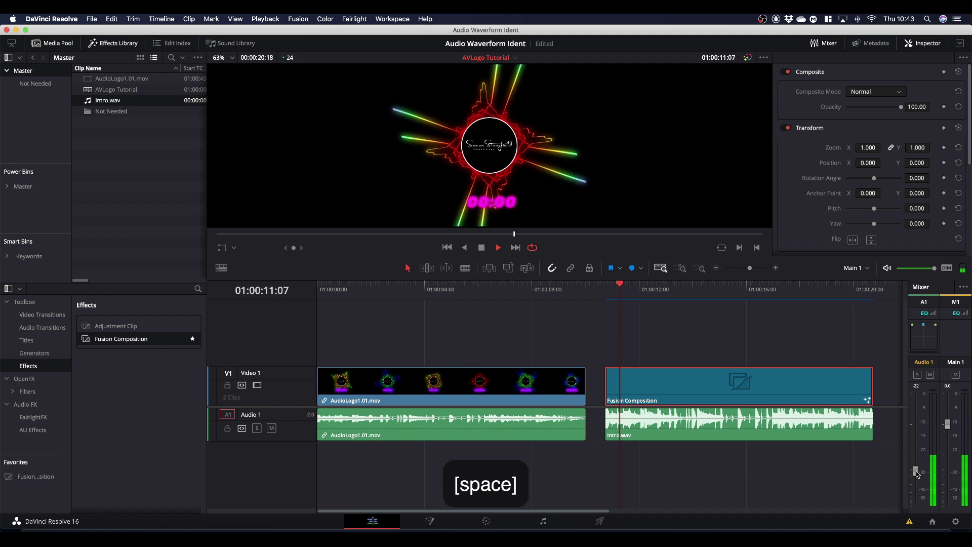
mouse_move(916, 473)
left_mouse_down()
mouse_move(916, 450)
mouse_move(915, 464)
left_mouse_up()
key("space")
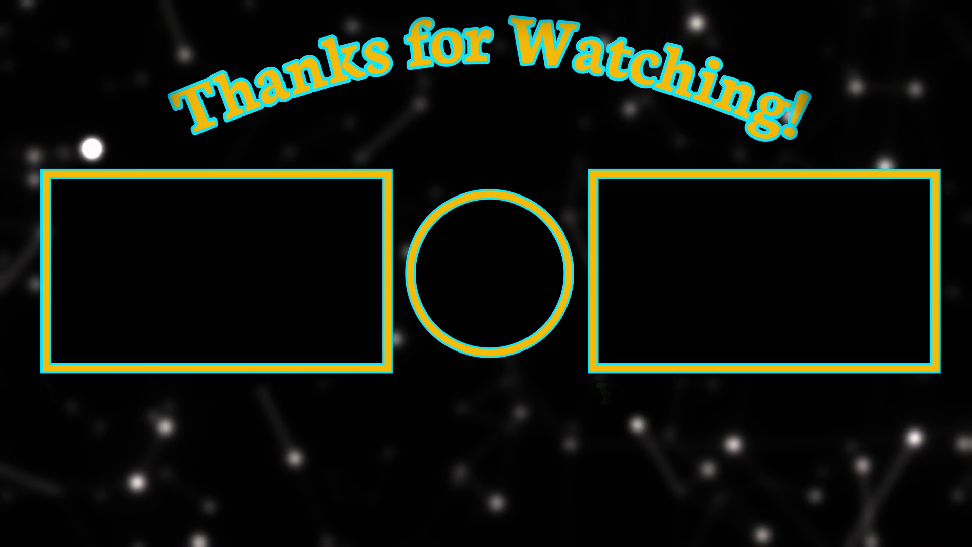